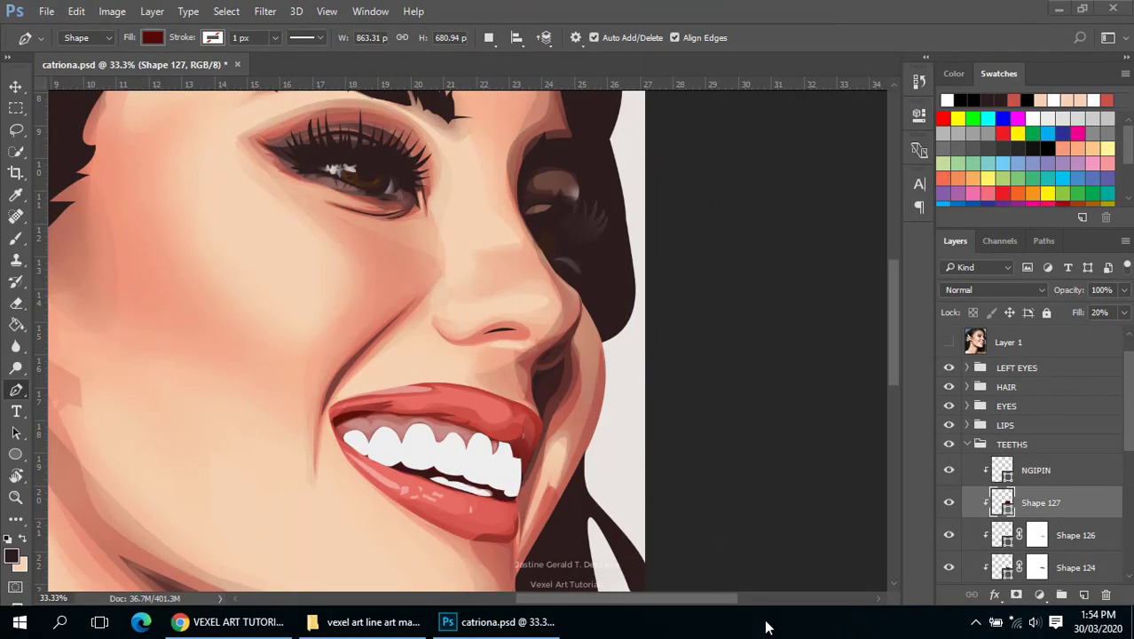
# - Zoom in on the smile and show Layer 1's reference photo for tracing the upper gums
pyautogui.click(422, 427)
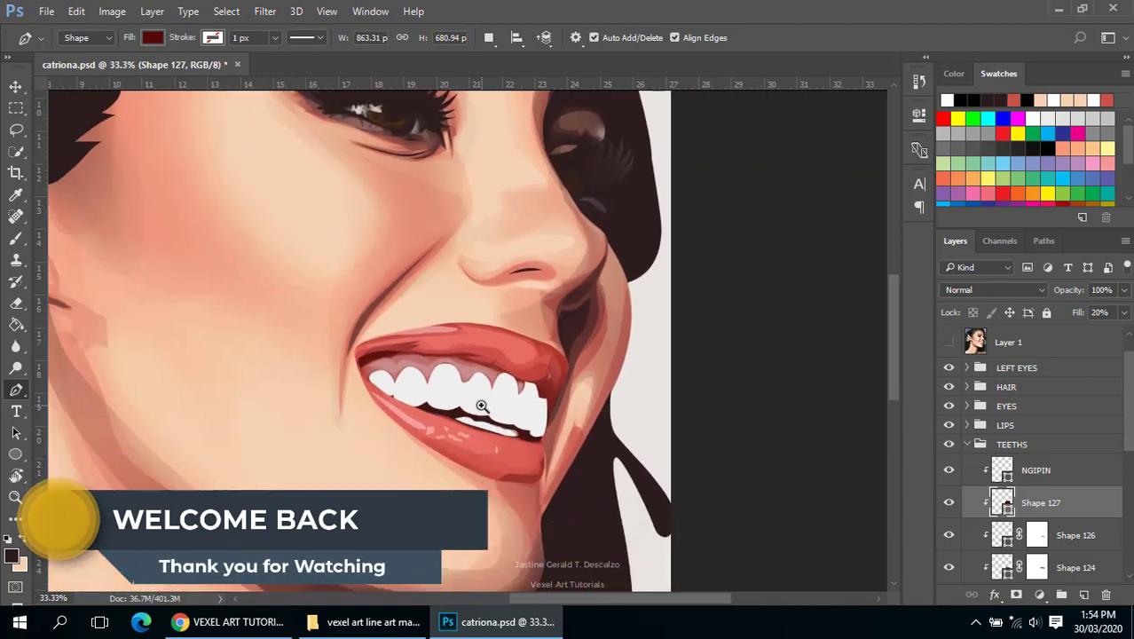
pyautogui.click(481, 405)
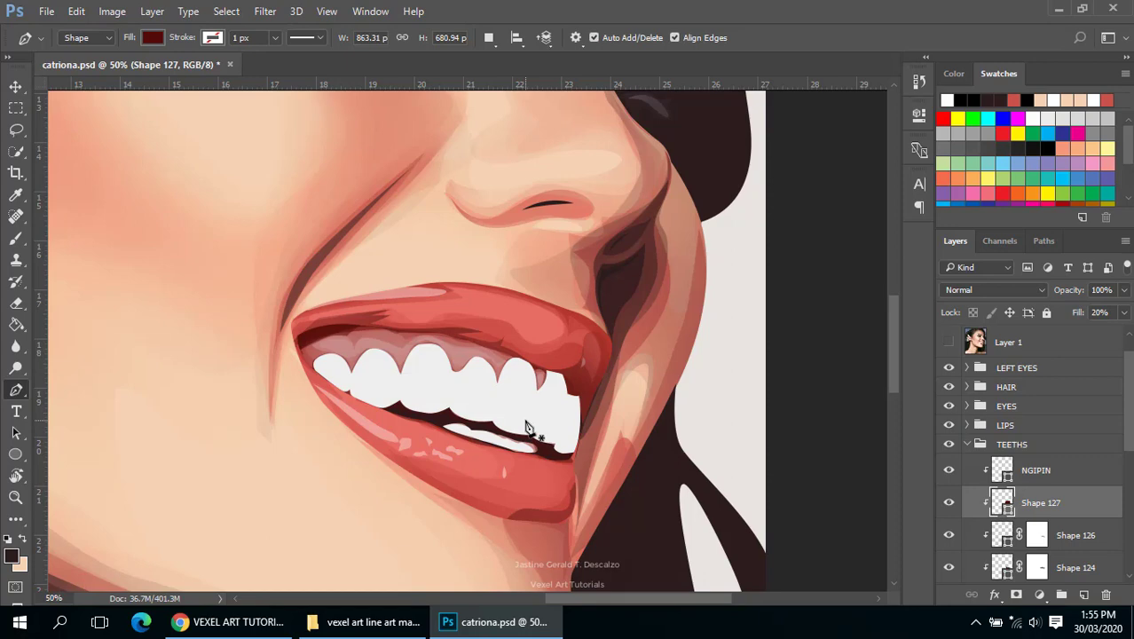
pyautogui.scroll(1, 484, 386)
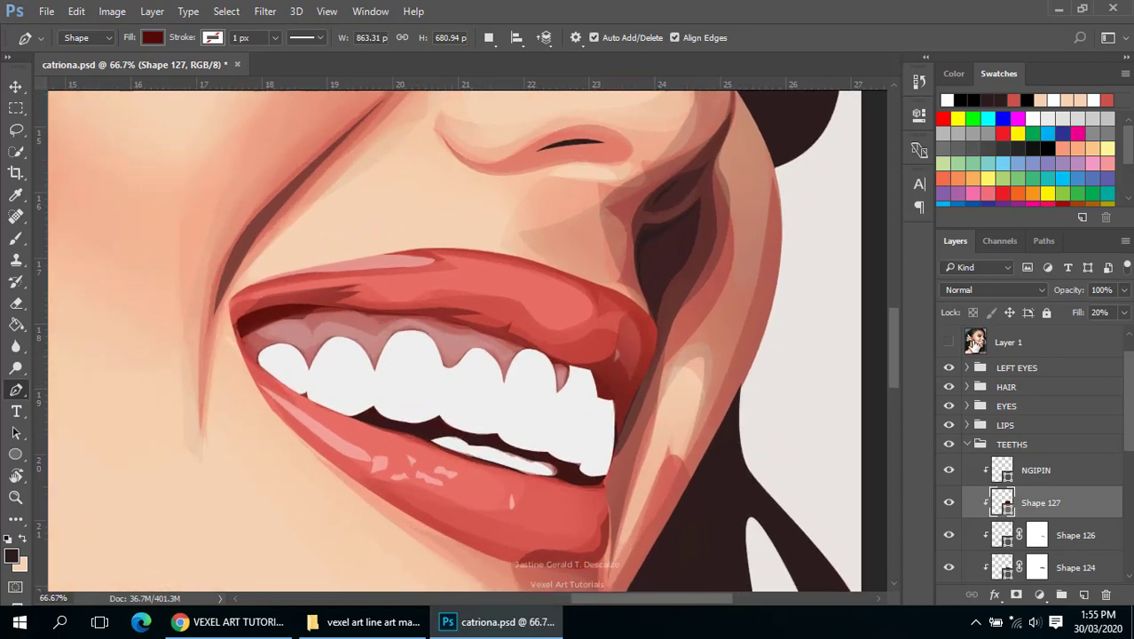
pyautogui.click(949, 345)
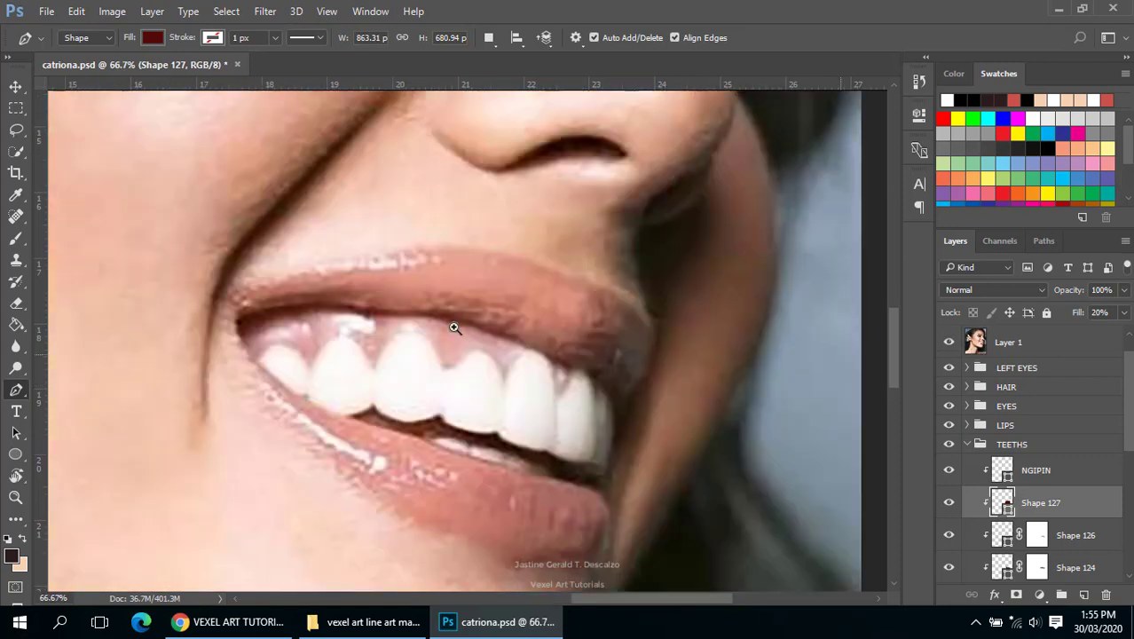
pyautogui.scroll(1, 454, 328)
pyautogui.scroll(-1, 760, 373)
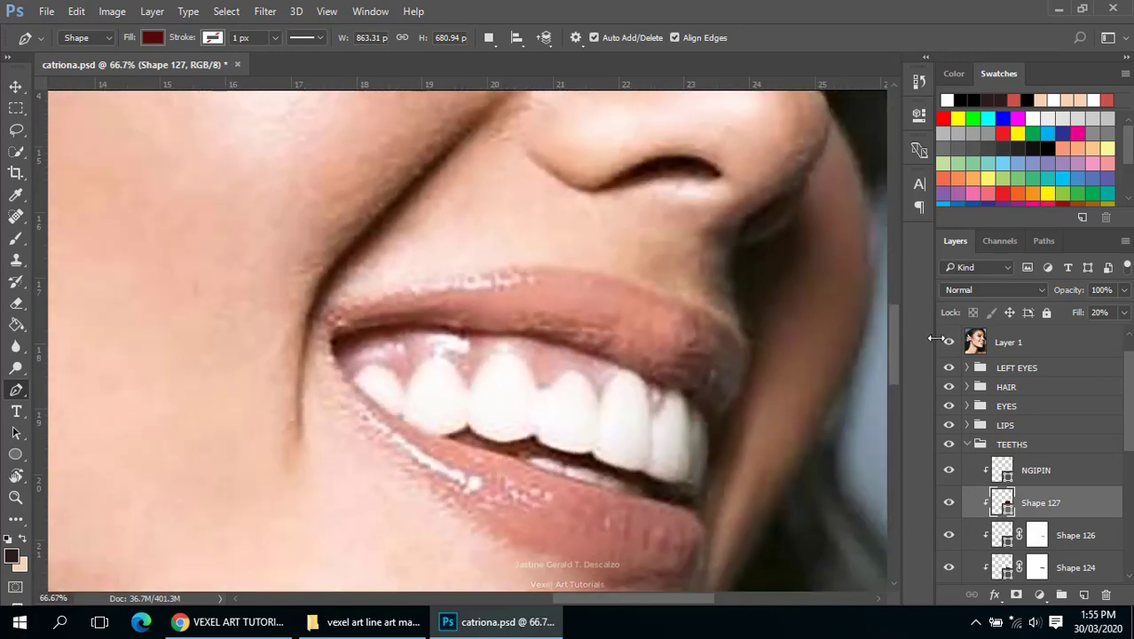
pyautogui.click(948, 342)
pyautogui.click(948, 342)
pyautogui.scroll(1, 481, 336)
pyautogui.moveTo(604, 409); pyautogui.dragTo(647, 419)
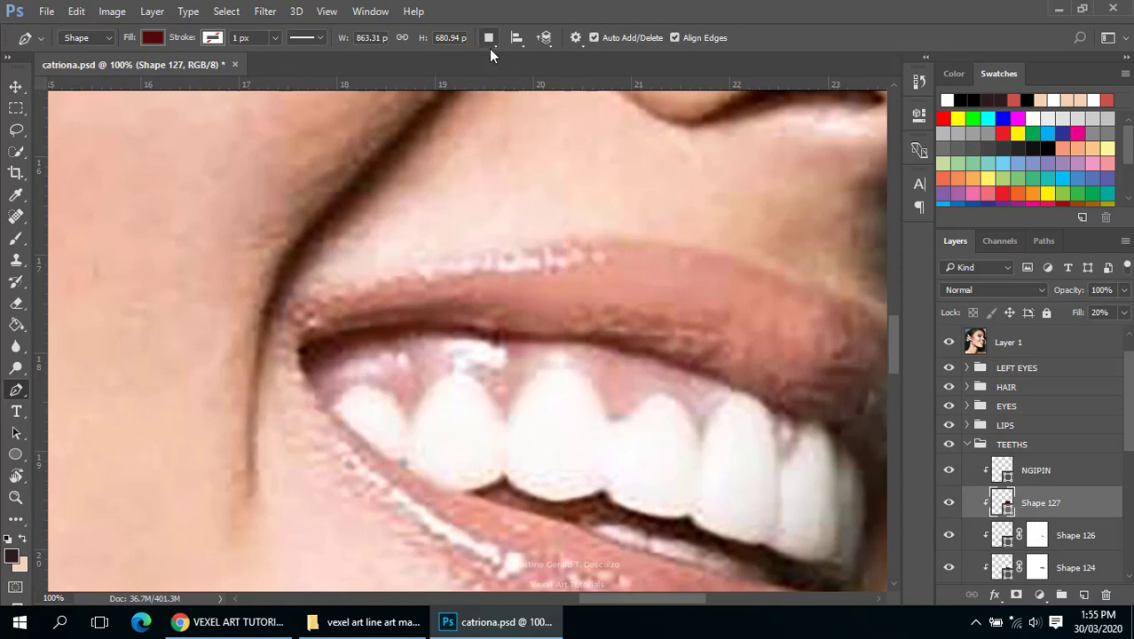
# - Trace and close the first gum shape, then set path operations to Subtract Front Shape
pyautogui.click(457, 372)
pyautogui.moveTo(471, 358); pyautogui.dragTo(508, 358)
pyautogui.click(504, 344)
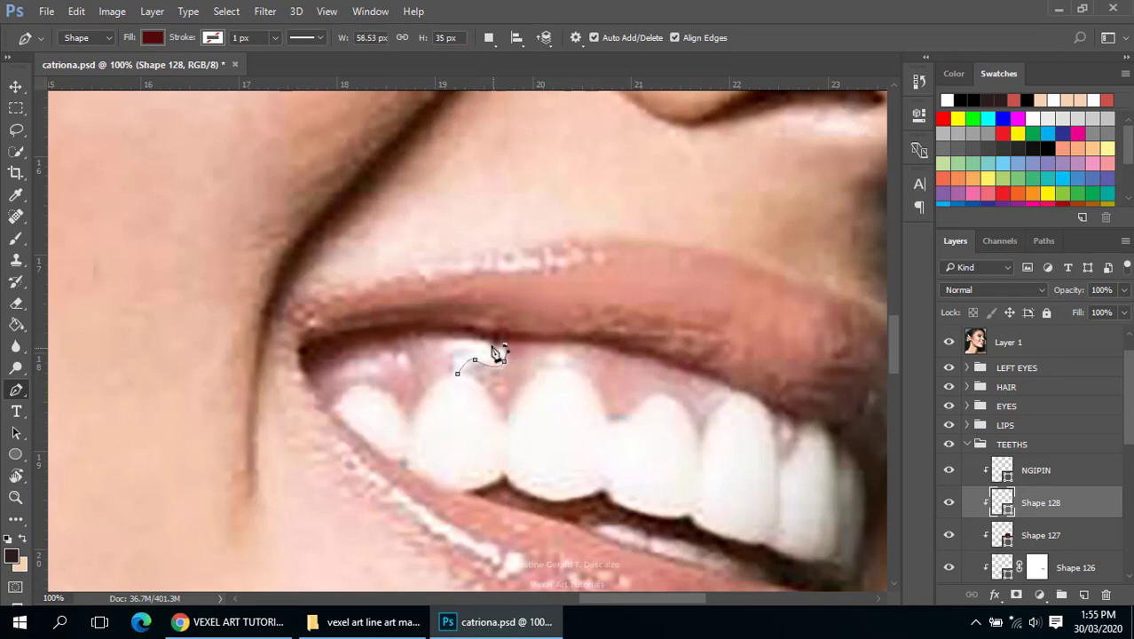
pyautogui.click(454, 342)
pyautogui.click(457, 373)
pyautogui.click(489, 39)
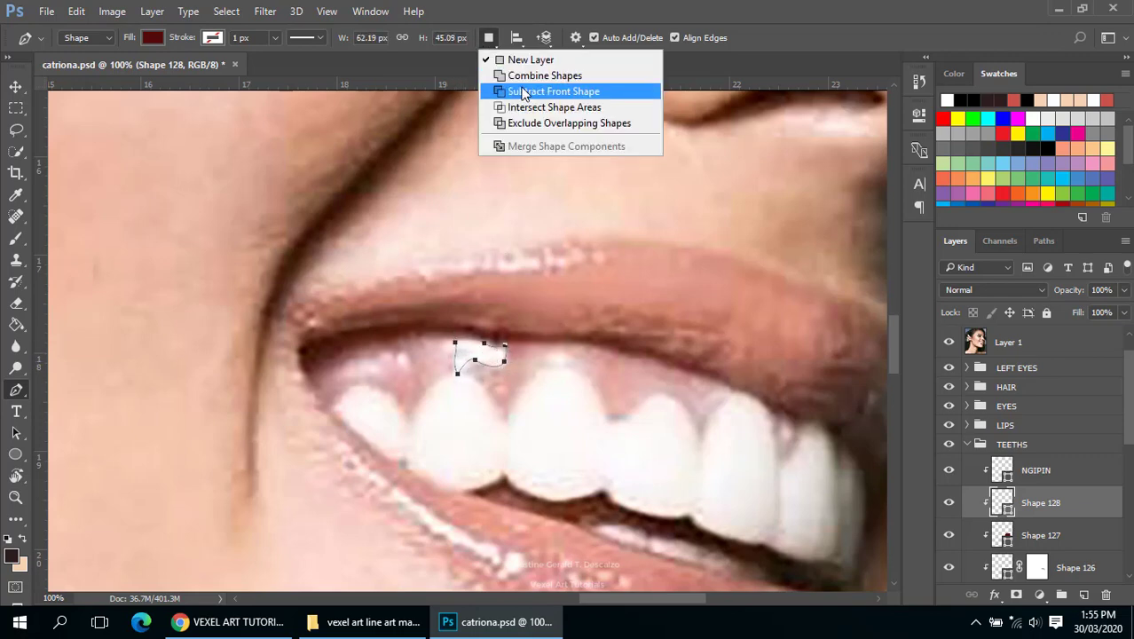
pyautogui.click(544, 89)
# - Outline the second gum area to the left along the gum line
pyautogui.moveTo(404, 351); pyautogui.dragTo(410, 367)
pyautogui.click(399, 366)
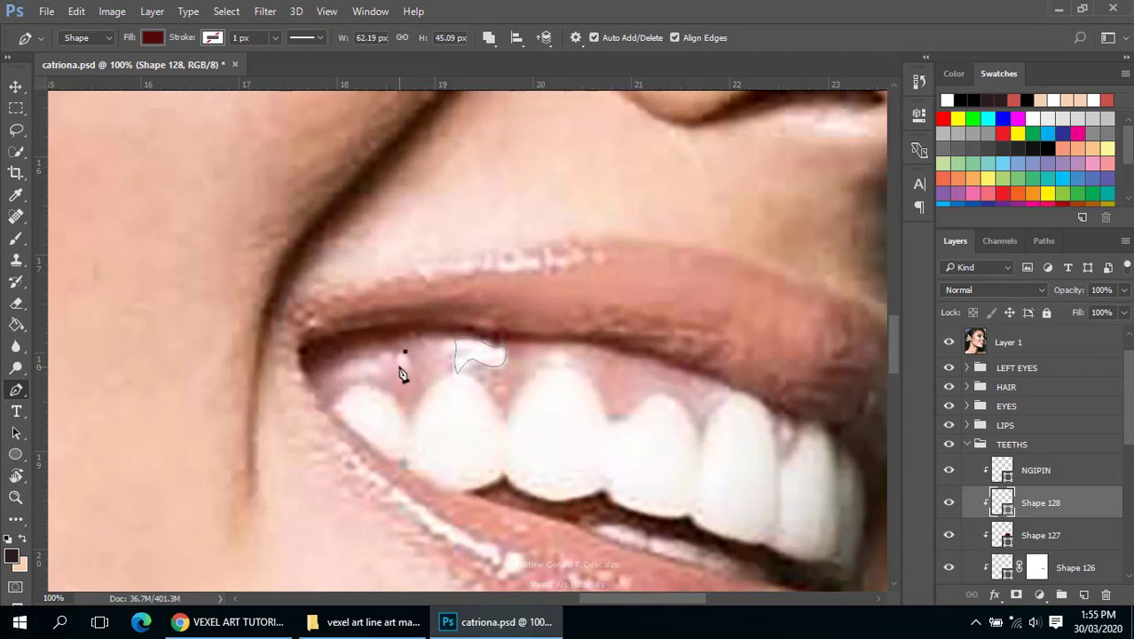
pyautogui.click(387, 363)
pyautogui.click(379, 378)
pyautogui.click(344, 377)
pyautogui.click(366, 359)
pyautogui.click(394, 356)
pyautogui.moveTo(633, 403); pyautogui.dragTo(511, 370)
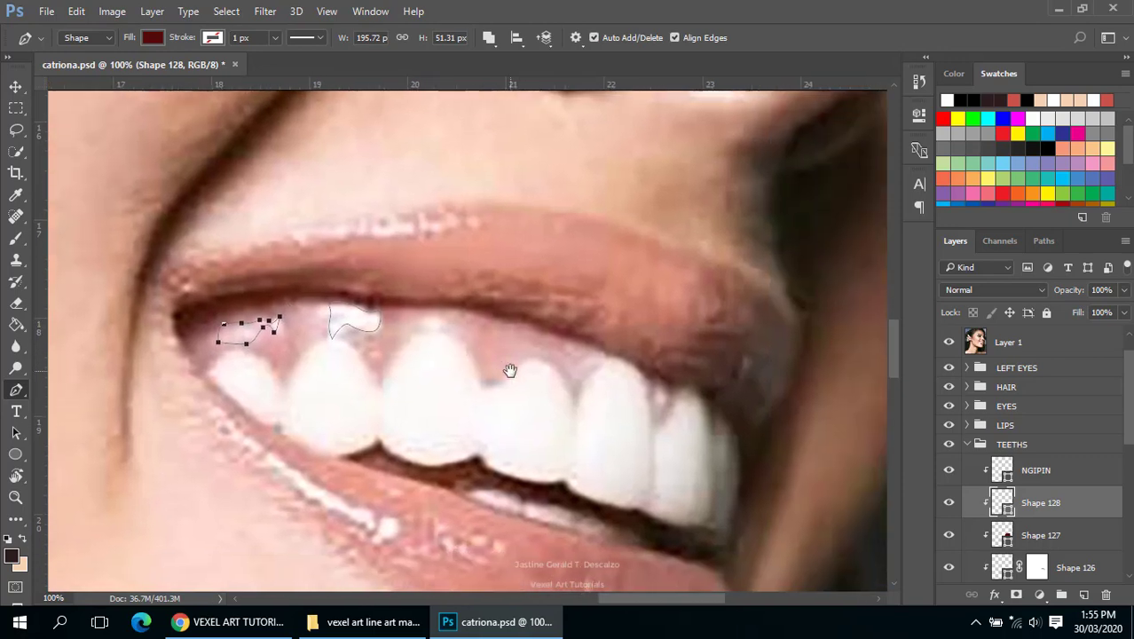
pyautogui.click(657, 398)
# - Draw and close a curved gum shape above the central tooth
pyautogui.click(414, 330)
pyautogui.click(455, 325)
pyautogui.moveTo(441, 331); pyautogui.dragTo(455, 334)
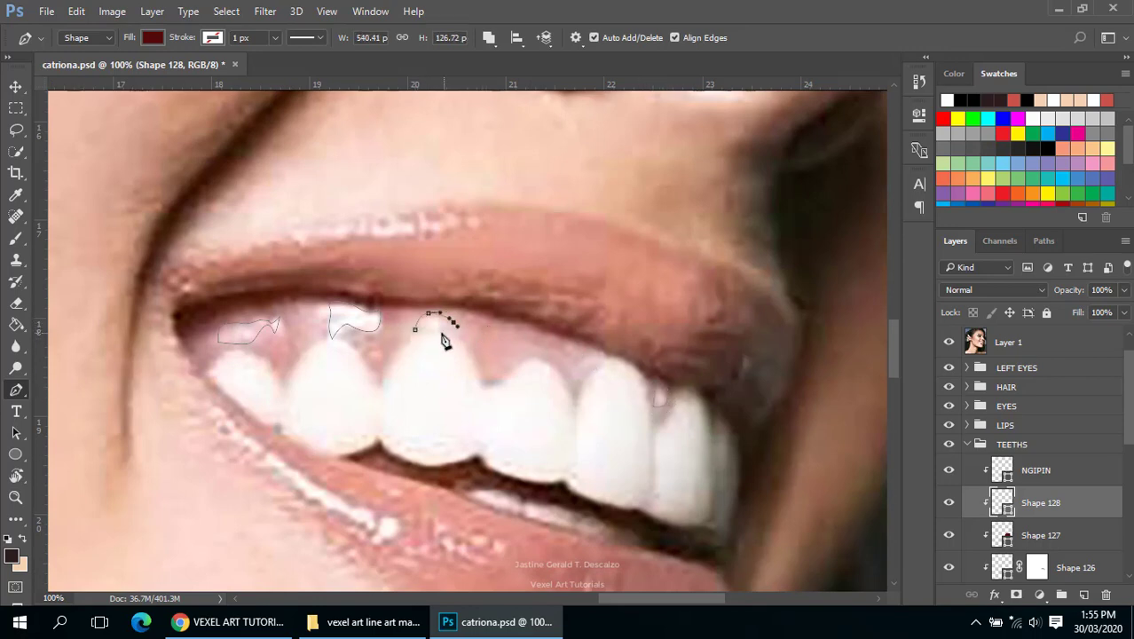
pyautogui.click(416, 330)
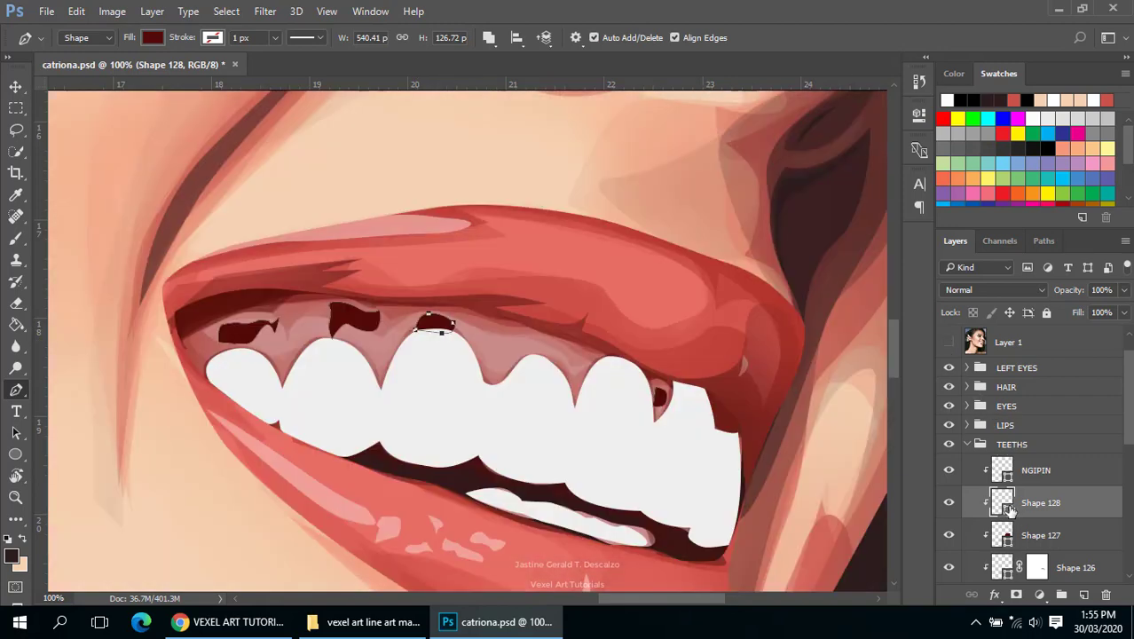
# - Fill Shape 128's gums with pink f2aaa5 and add a layer mask
pyautogui.doubleClick(1002, 502)
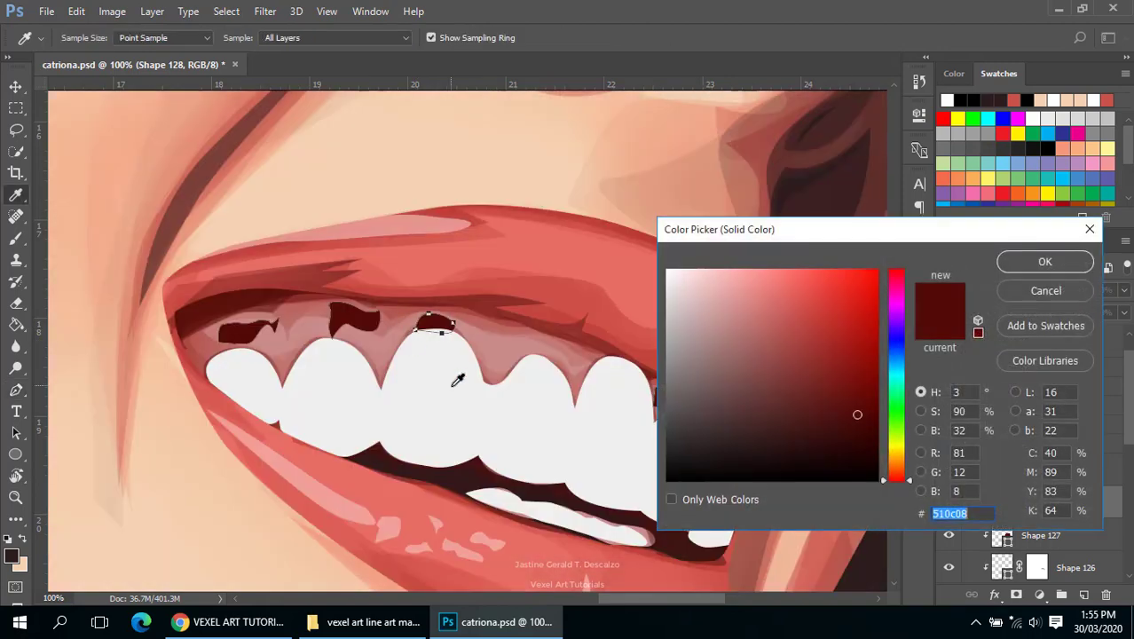
pyautogui.click(466, 380)
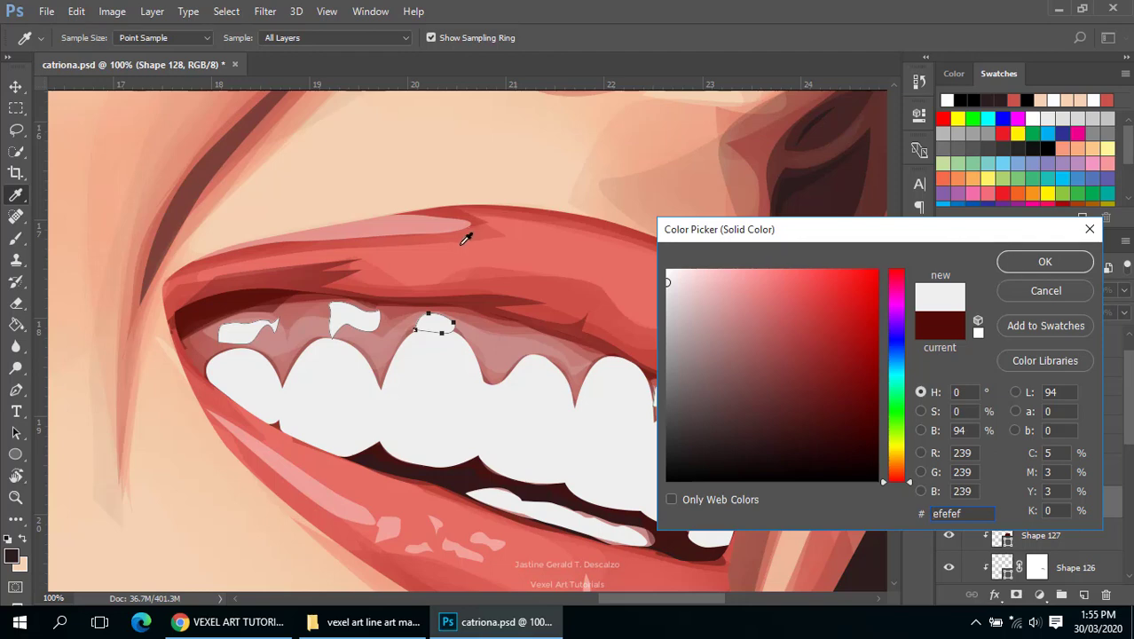
pyautogui.click(434, 220)
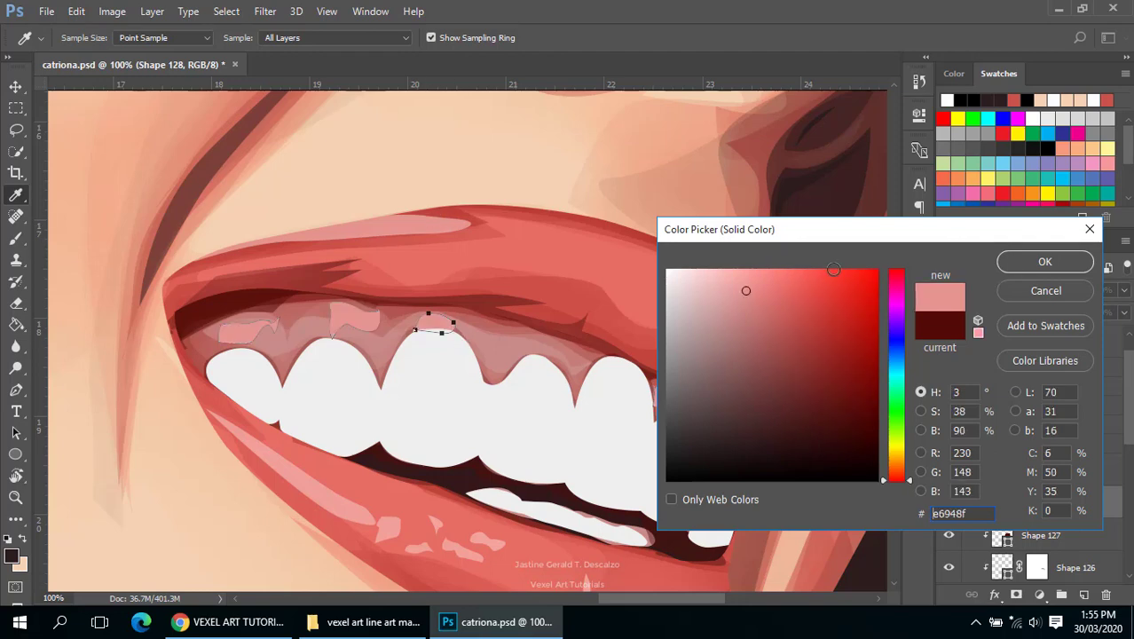
pyautogui.moveTo(742, 289); pyautogui.dragTo(733, 280)
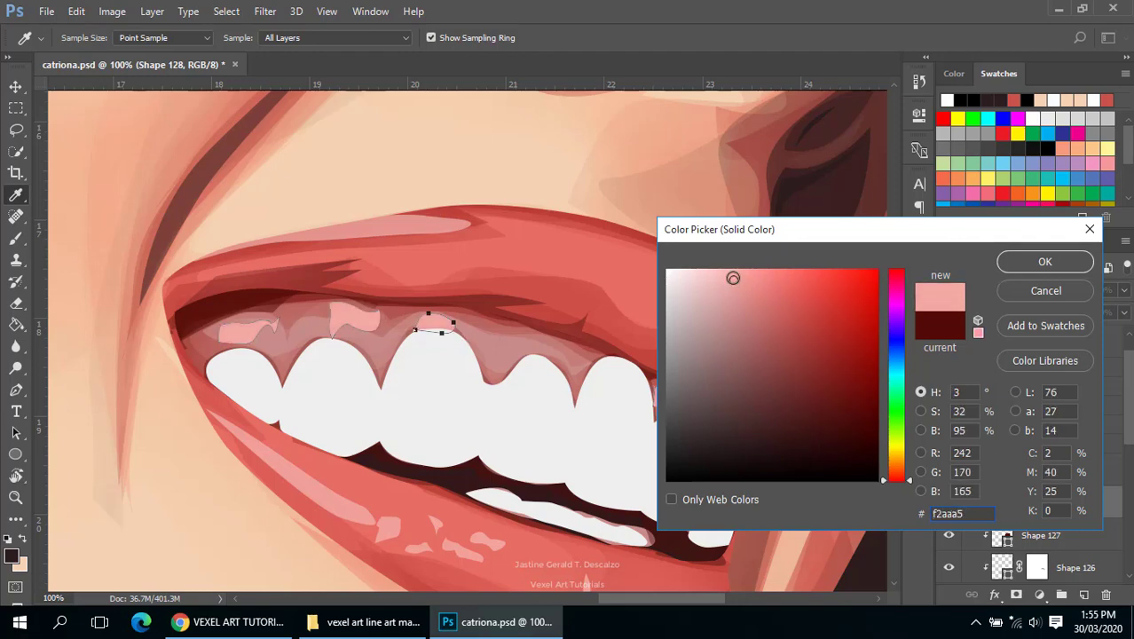
pyautogui.click(1044, 260)
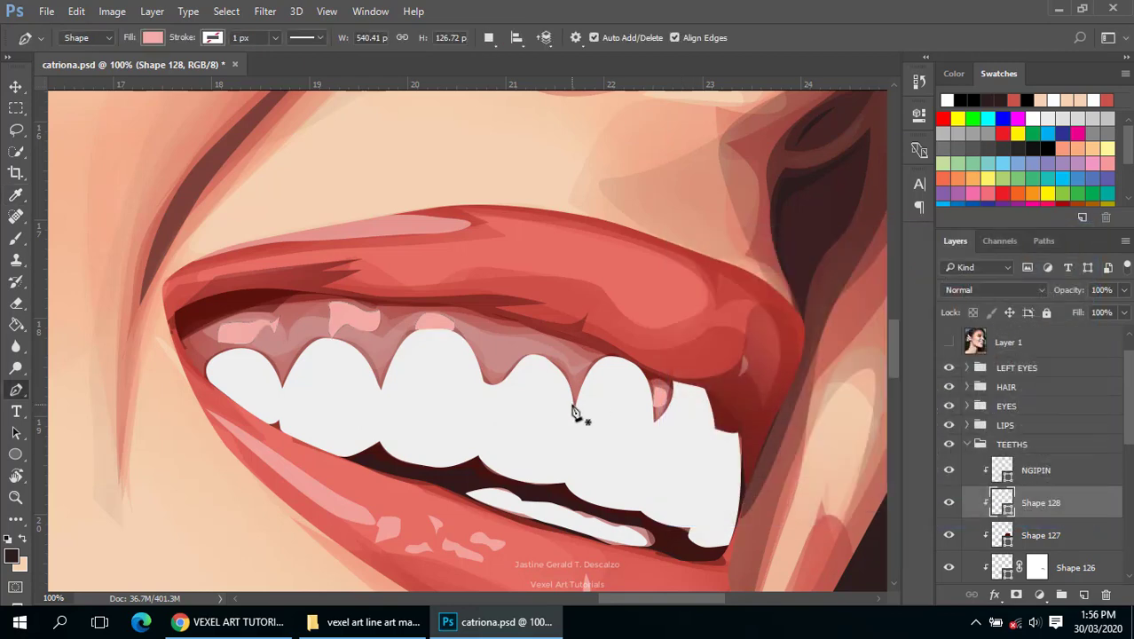
pyautogui.click(1016, 596)
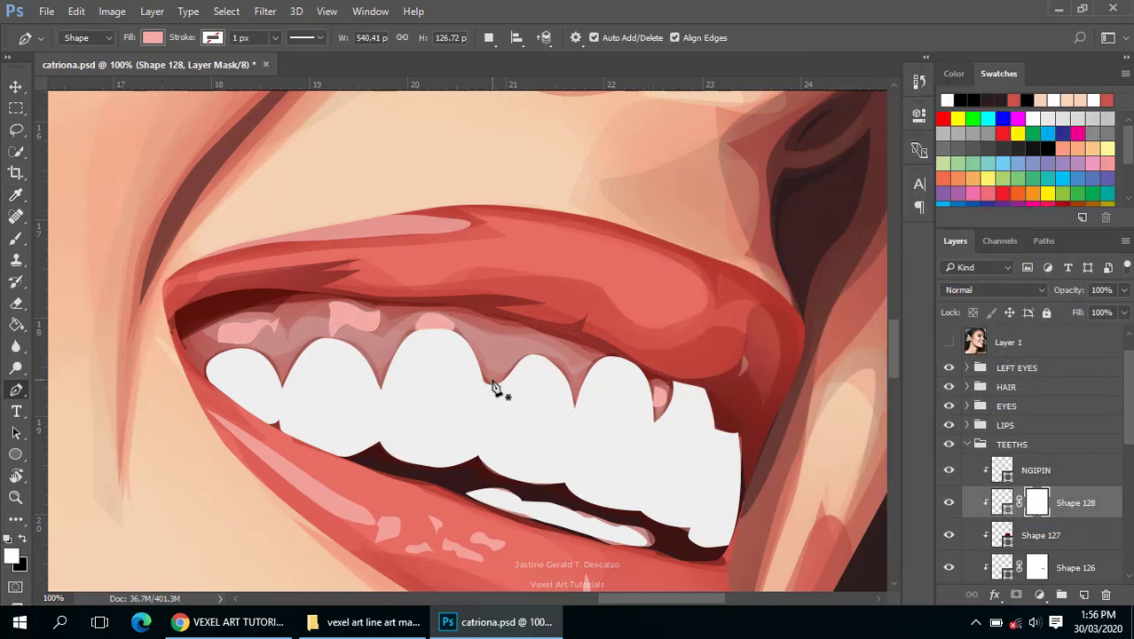
# - With the Eraser active, zoom out, lighten the gum pink, and target the layer mask
pyautogui.press('e')
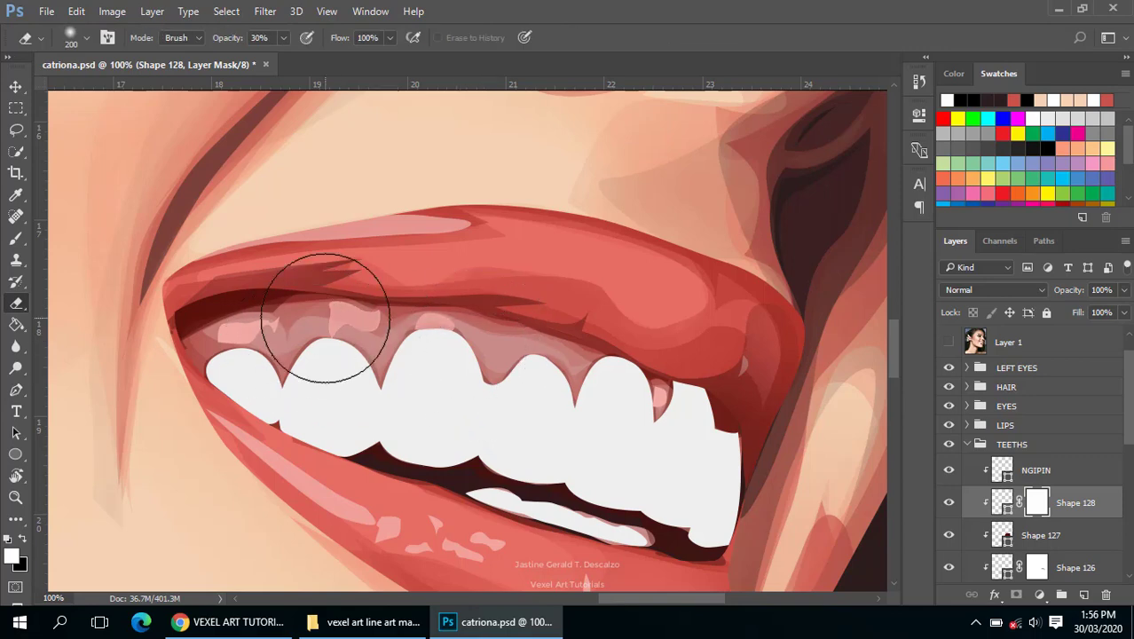
pyautogui.keyDown('ctrl'); pyautogui.keyDown('alt'); pyautogui.click(314, 319); pyautogui.keyUp('alt'); pyautogui.keyUp('ctrl')
pyautogui.keyDown('ctrl'); pyautogui.keyDown('alt'); pyautogui.click(372, 329); pyautogui.keyUp('alt'); pyautogui.keyUp('ctrl')
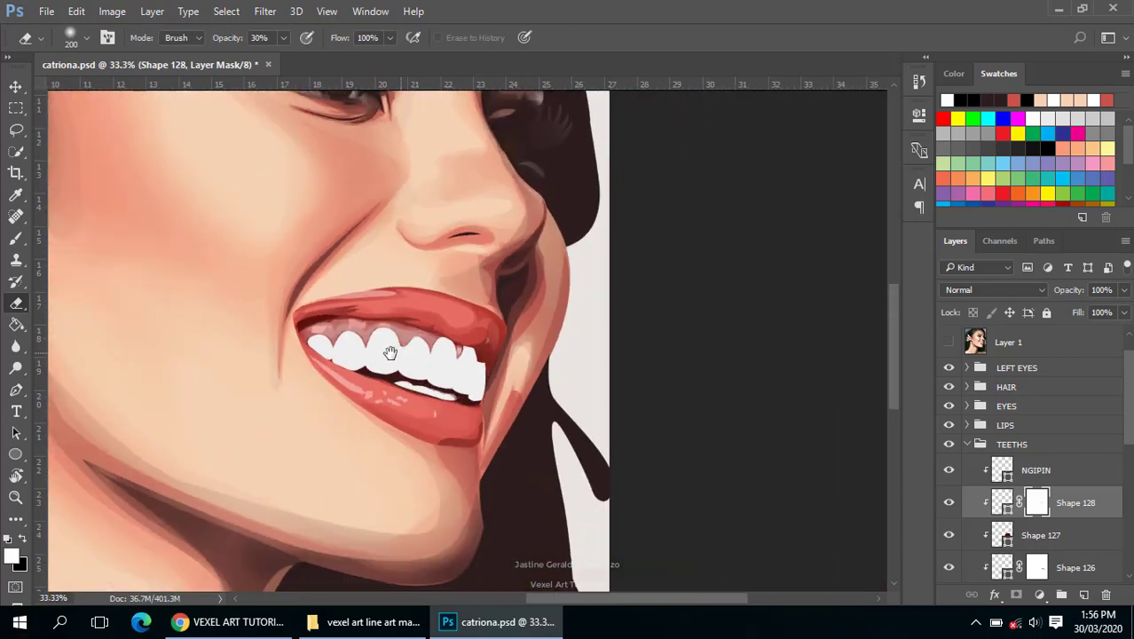
pyautogui.keyDown('ctrl'); pyautogui.keyDown('alt'); pyautogui.click(456, 418); pyautogui.keyUp('alt'); pyautogui.keyUp('ctrl')
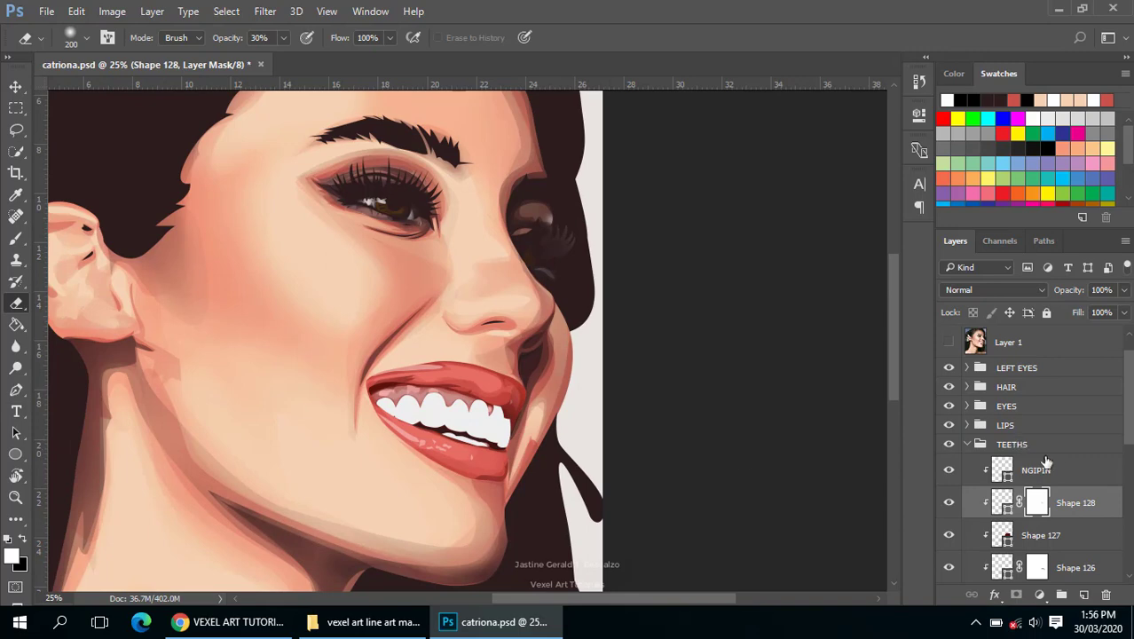
pyautogui.doubleClick(1002, 503)
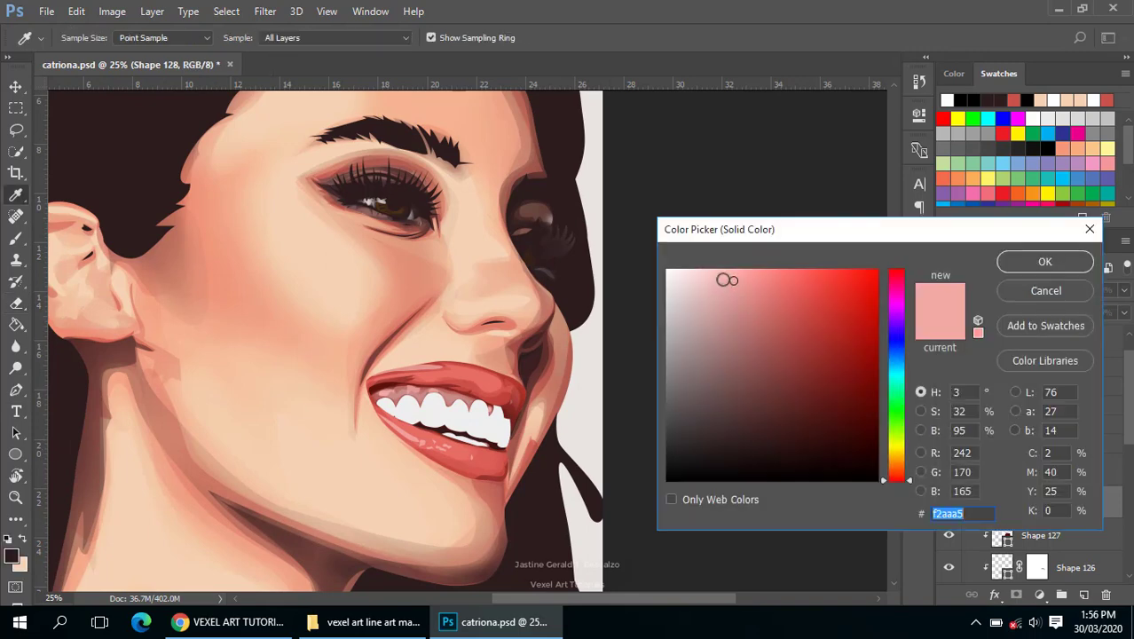
pyautogui.moveTo(728, 277); pyautogui.dragTo(697, 272)
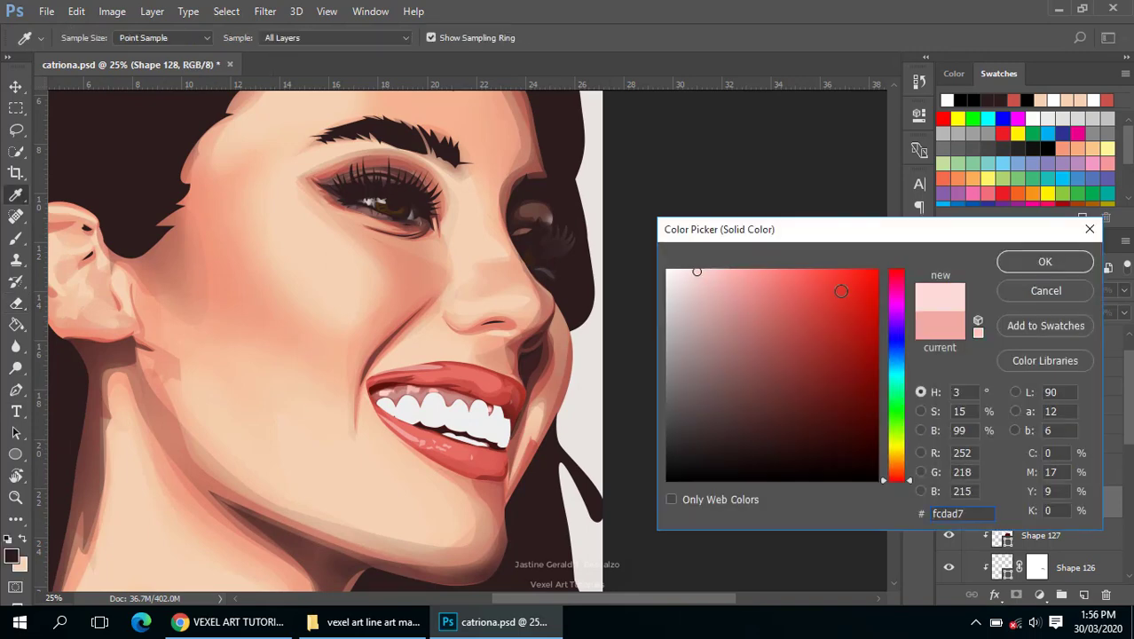
pyautogui.click(1029, 264)
pyautogui.click(1036, 502)
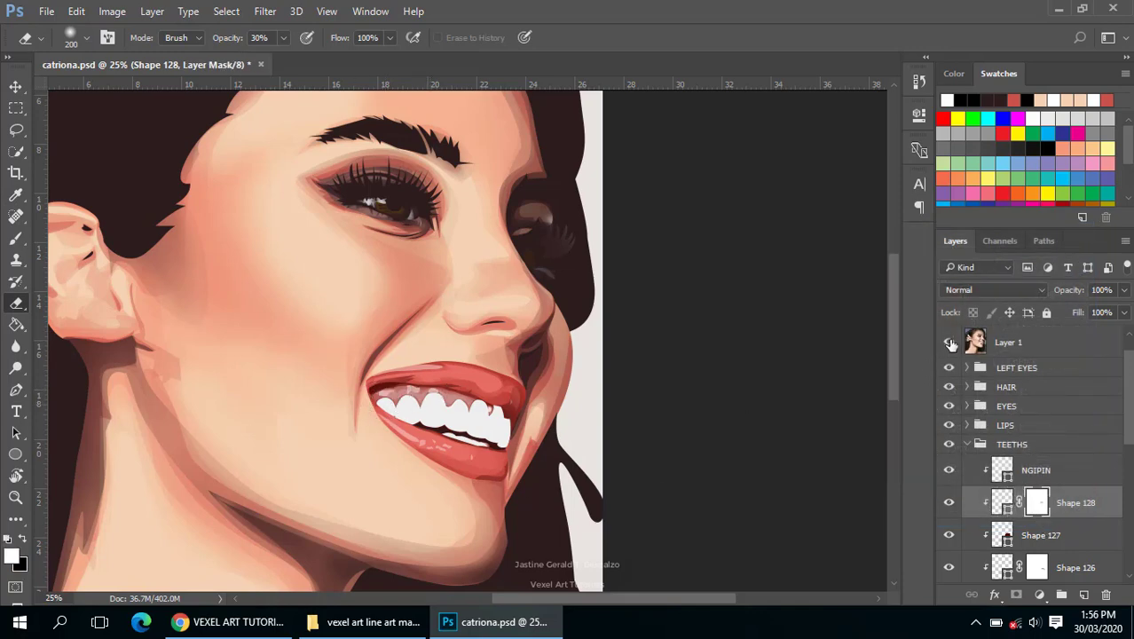
# - Toggle the reference photo on and off to compare teeth, swapping colours to black and back
pyautogui.click(949, 343)
pyautogui.click(949, 342)
pyautogui.press('x')
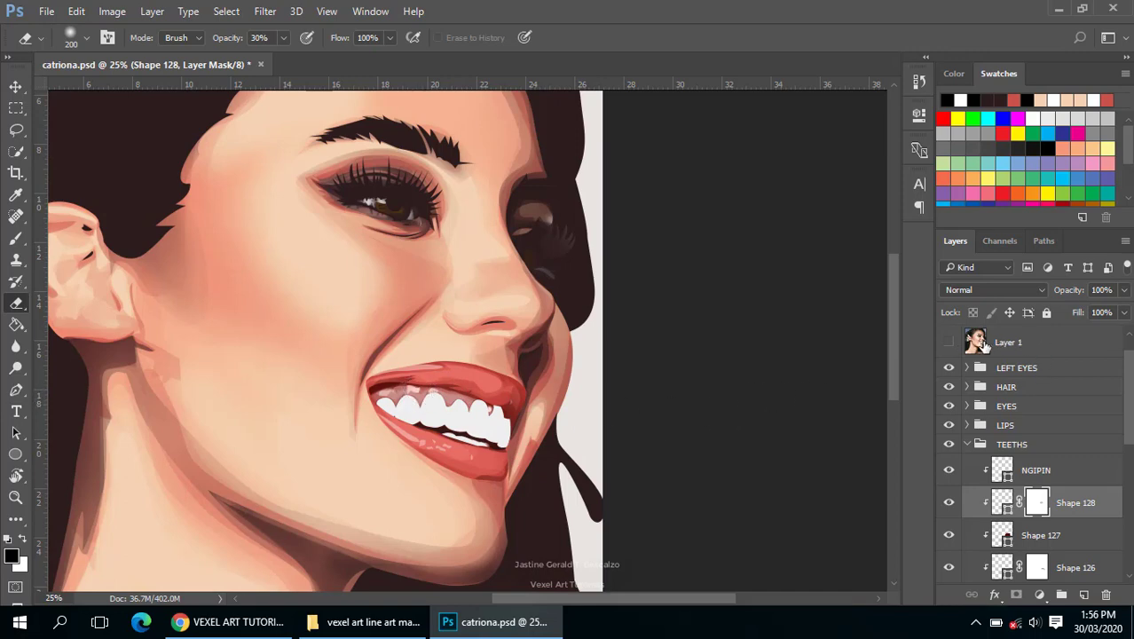
pyautogui.click(949, 342)
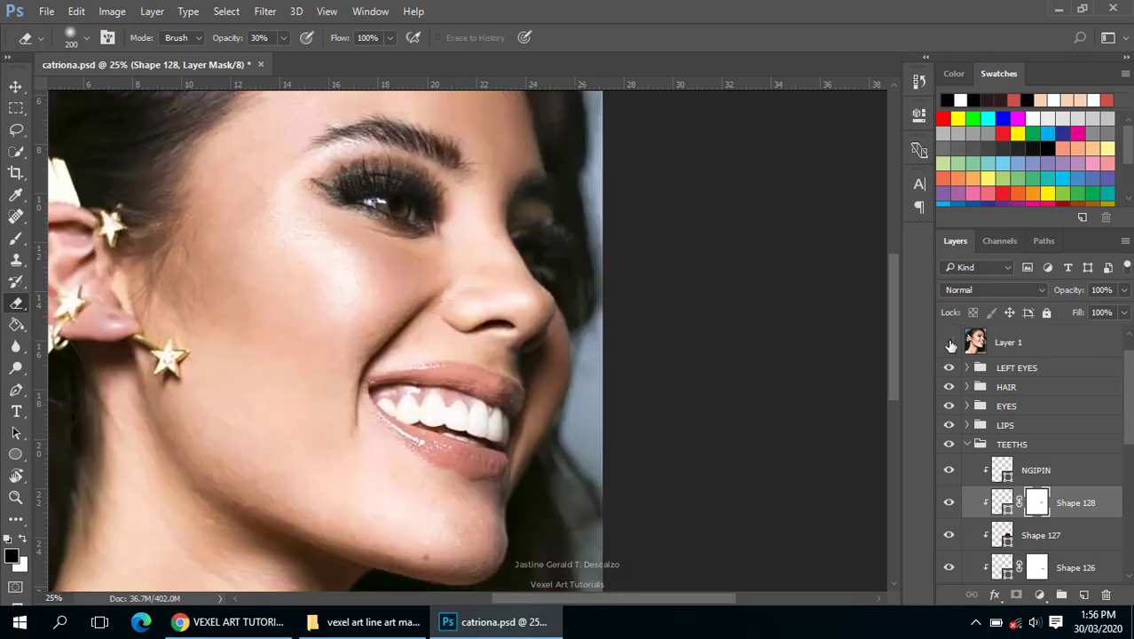
pyautogui.click(949, 342)
pyautogui.press('x')
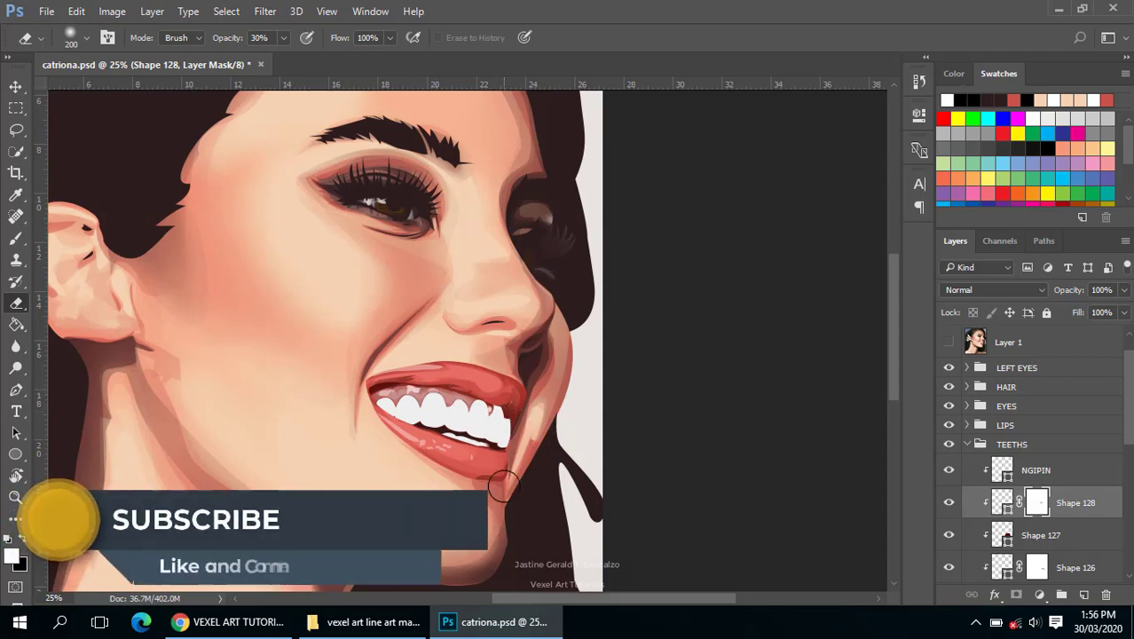
# - Zoom into the teeth, compare again with the photo, and finish with it hidden and Pen active
pyautogui.scroll(-1, 471, 442)
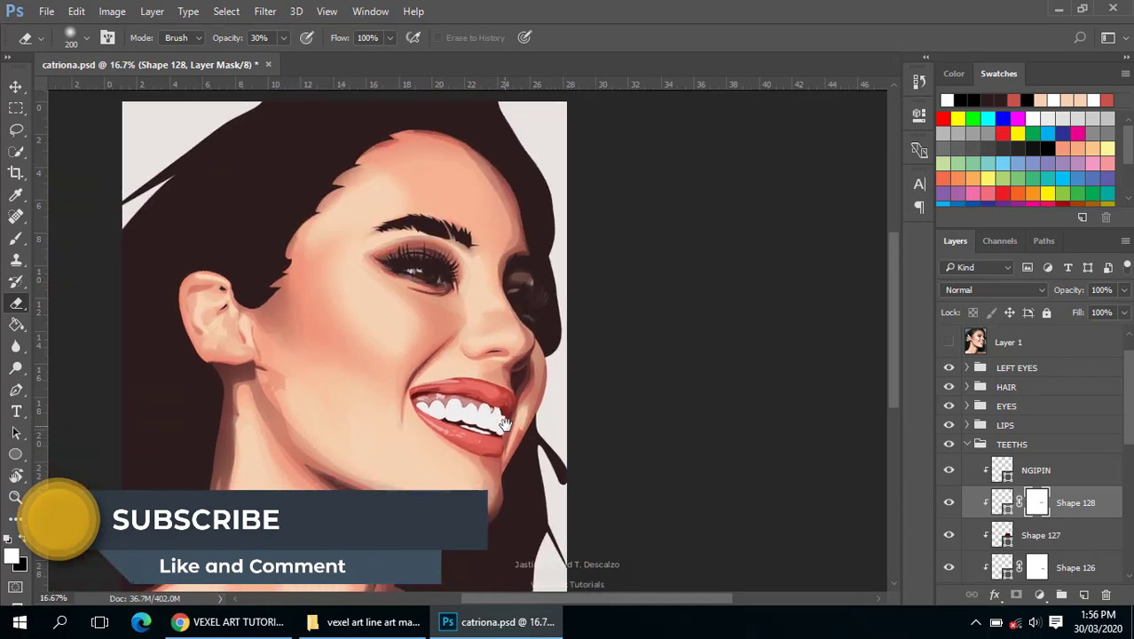
pyautogui.click(948, 342)
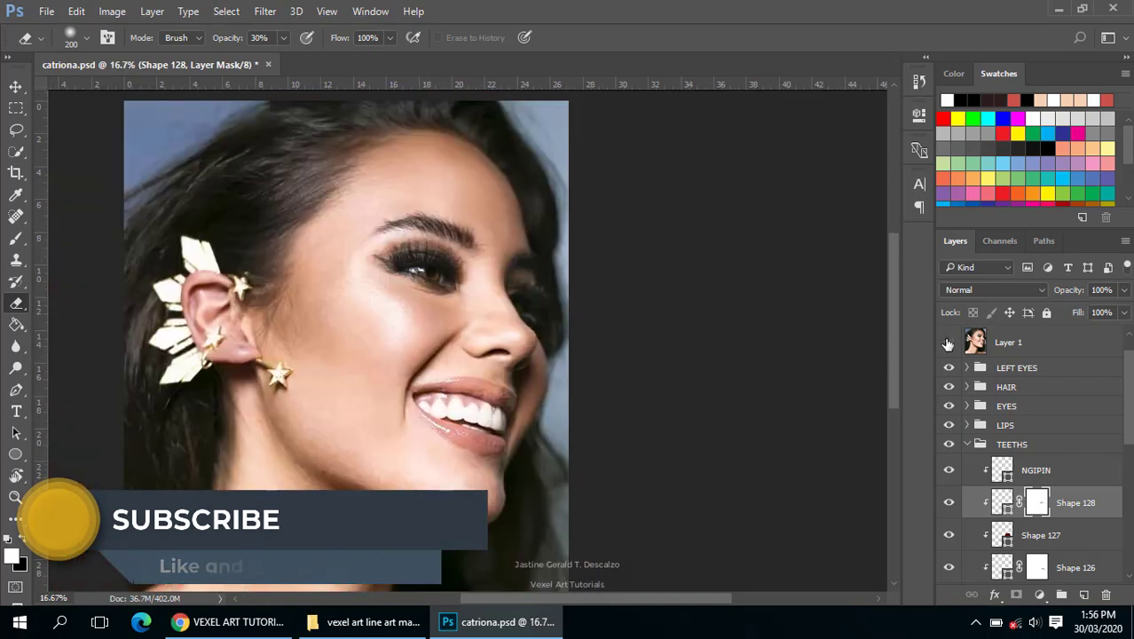
pyautogui.click(948, 343)
pyautogui.click(949, 343)
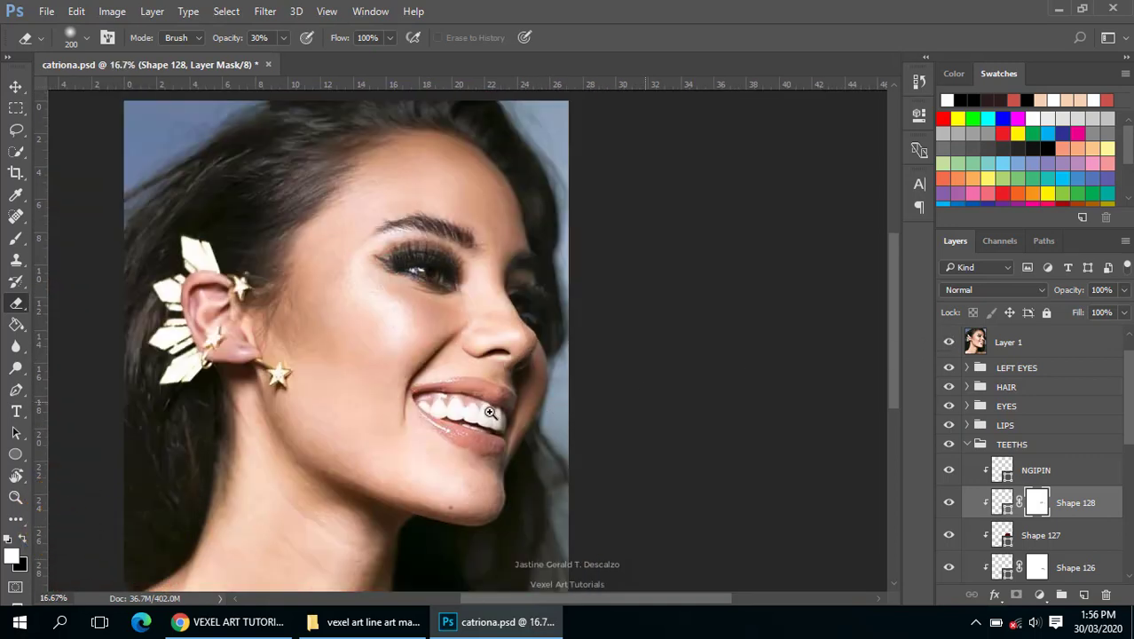
pyautogui.scroll(1, 489, 412)
pyautogui.scroll(1, 490, 413)
pyautogui.click(949, 345)
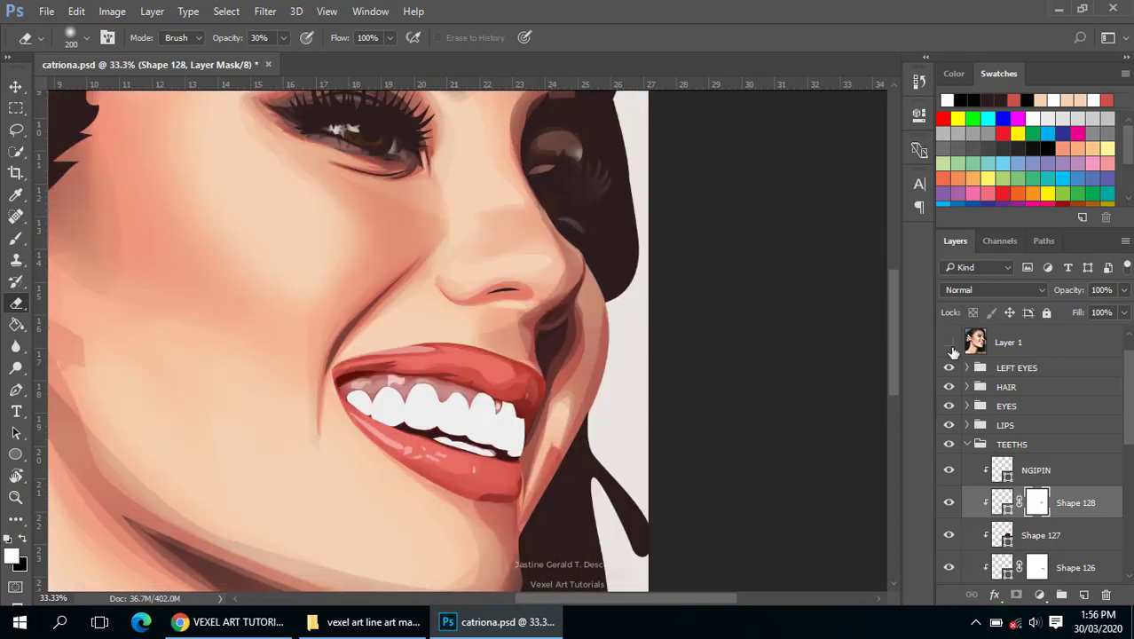
pyautogui.scroll(-1, 421, 400)
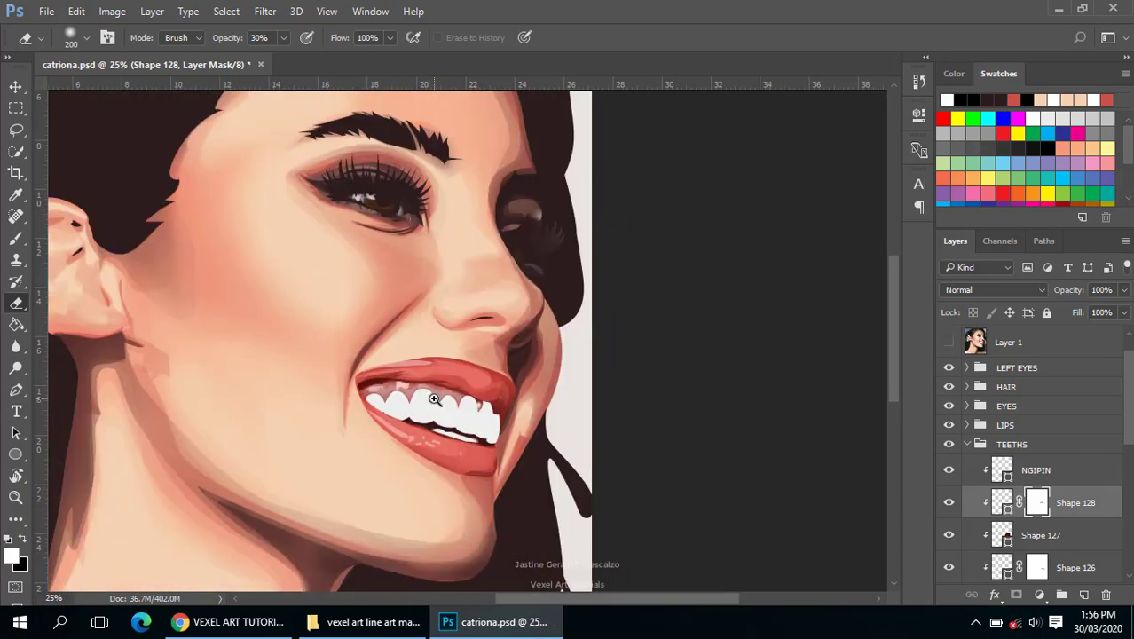
pyautogui.scroll(1, 435, 395)
pyautogui.scroll(1, 461, 408)
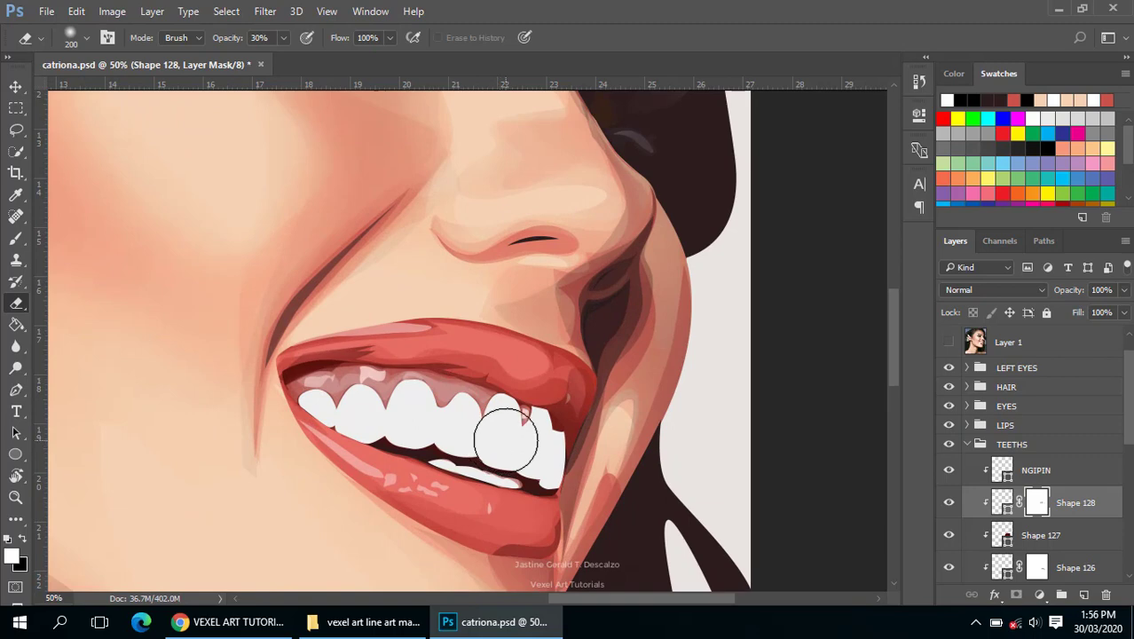
pyautogui.press('p')
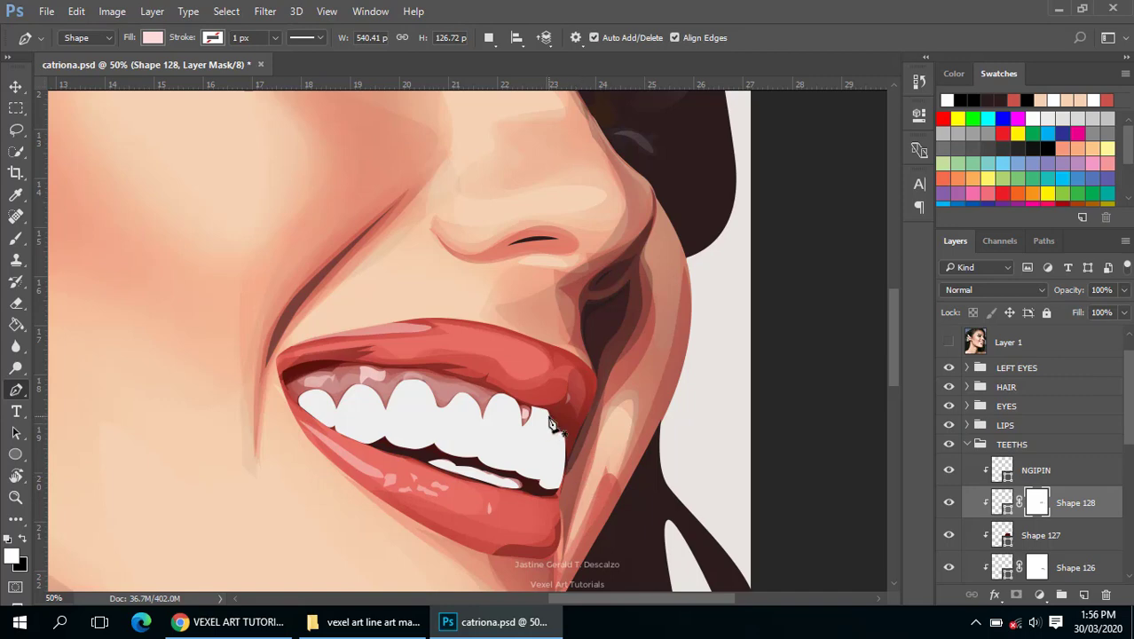
# - Show the reference photo, select the NGIPIN layer, and zoom to 200% on the upper teeth
pyautogui.click(949, 342)
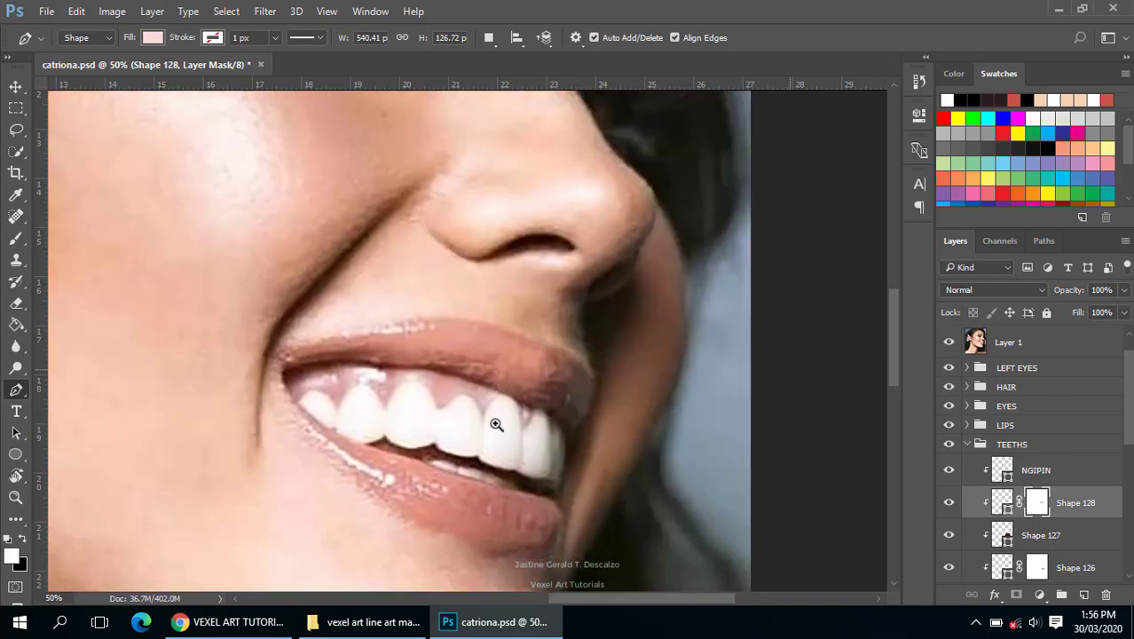
pyautogui.keyDown('ctrl'); pyautogui.click(496, 440); pyautogui.keyUp('ctrl')
pyautogui.keyDown('ctrl'); pyautogui.click(519, 452); pyautogui.keyUp('ctrl')
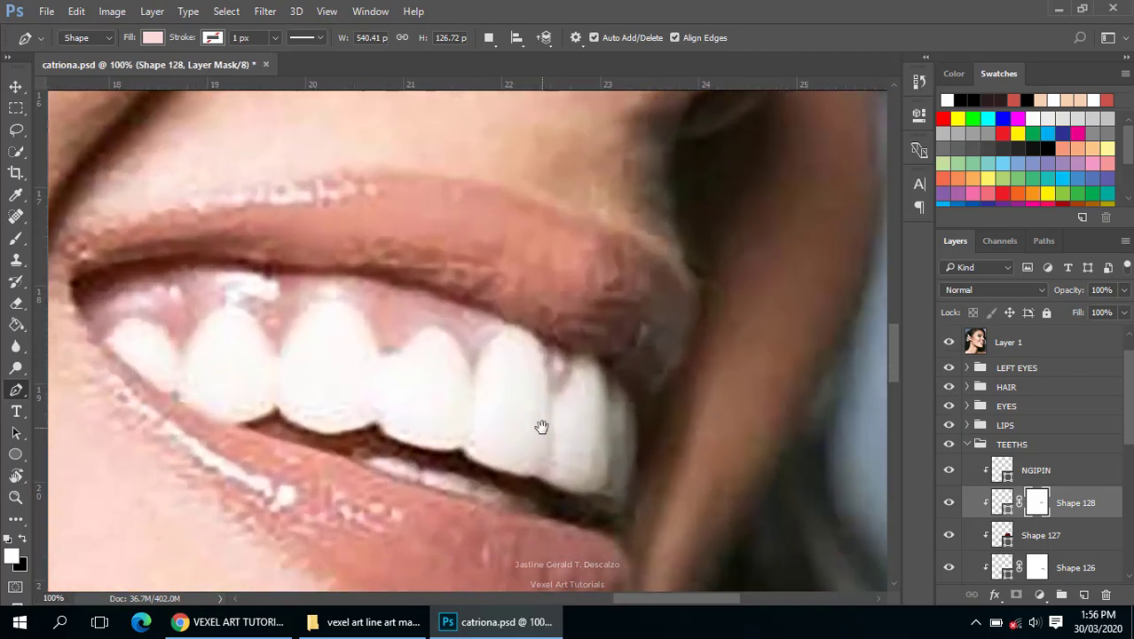
pyautogui.click(1051, 472)
pyautogui.scroll(-1, 1047, 461)
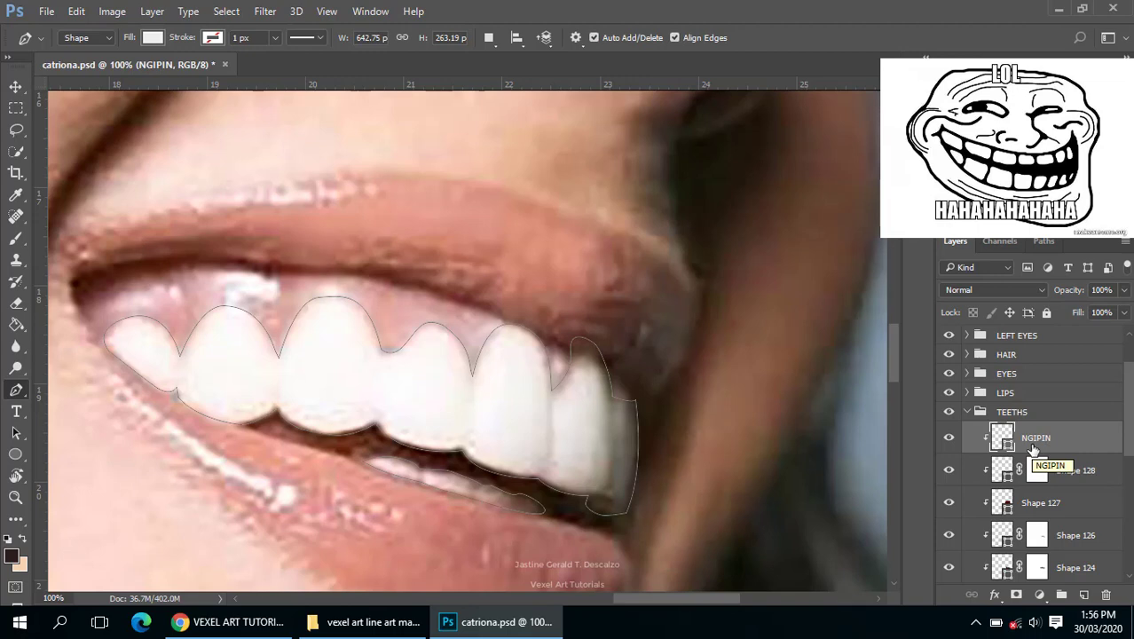
pyautogui.keyDown('alt'); pyautogui.click(515, 391); pyautogui.keyUp('alt')
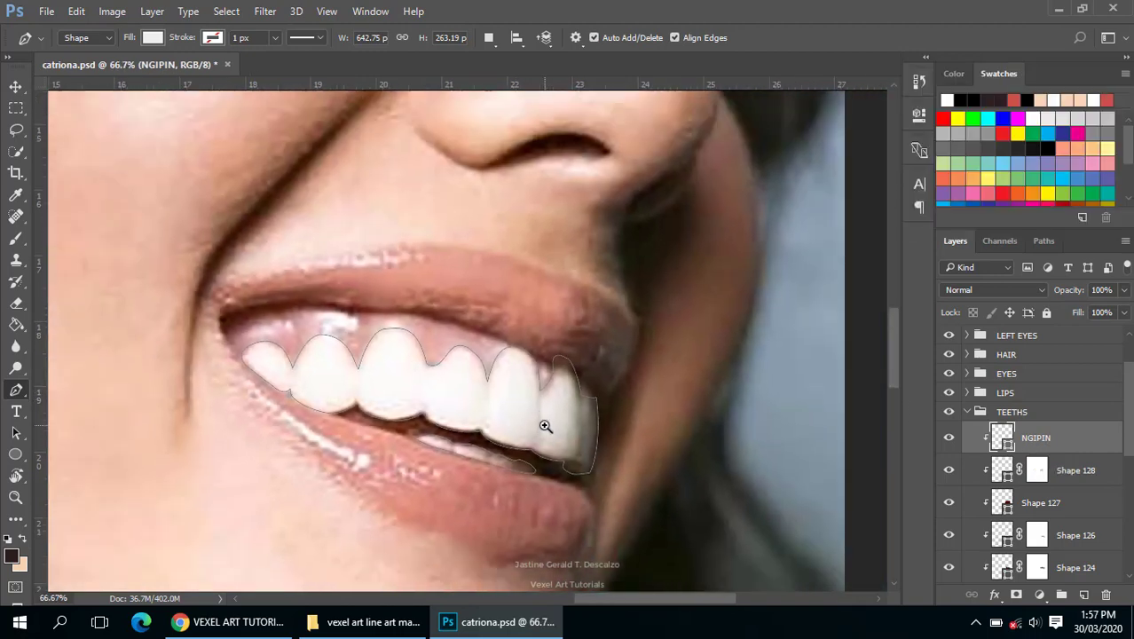
pyautogui.click(545, 426)
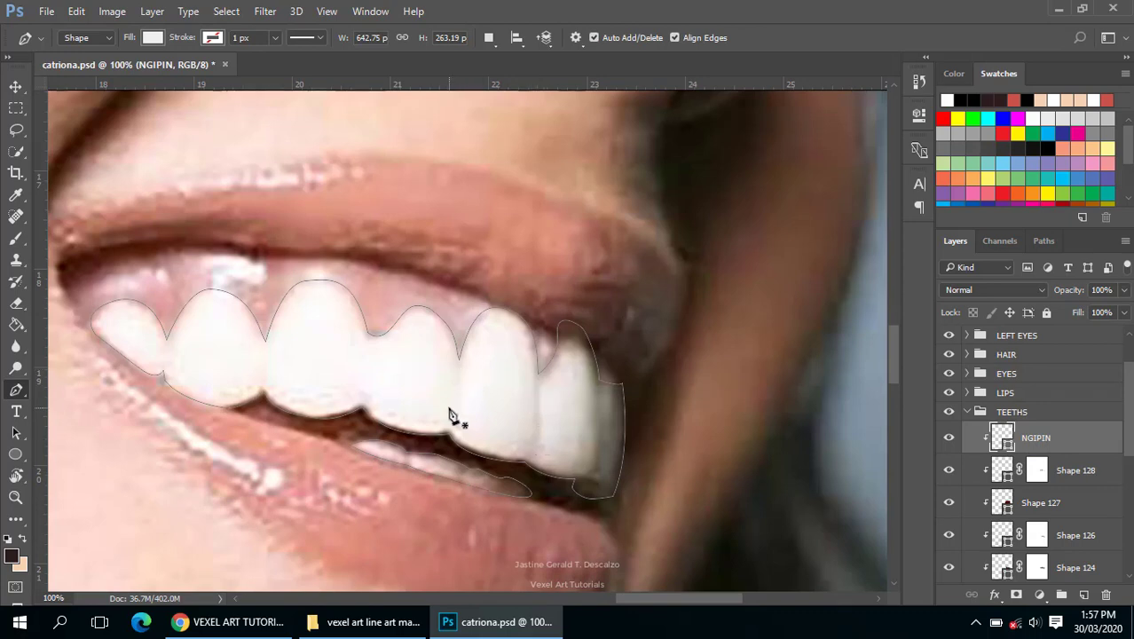
pyautogui.moveTo(395, 389); pyautogui.dragTo(459, 401)
pyautogui.keyDown('ctrl'); pyautogui.click(333, 382); pyautogui.keyUp('ctrl')
pyautogui.moveTo(342, 380); pyautogui.dragTo(395, 374)
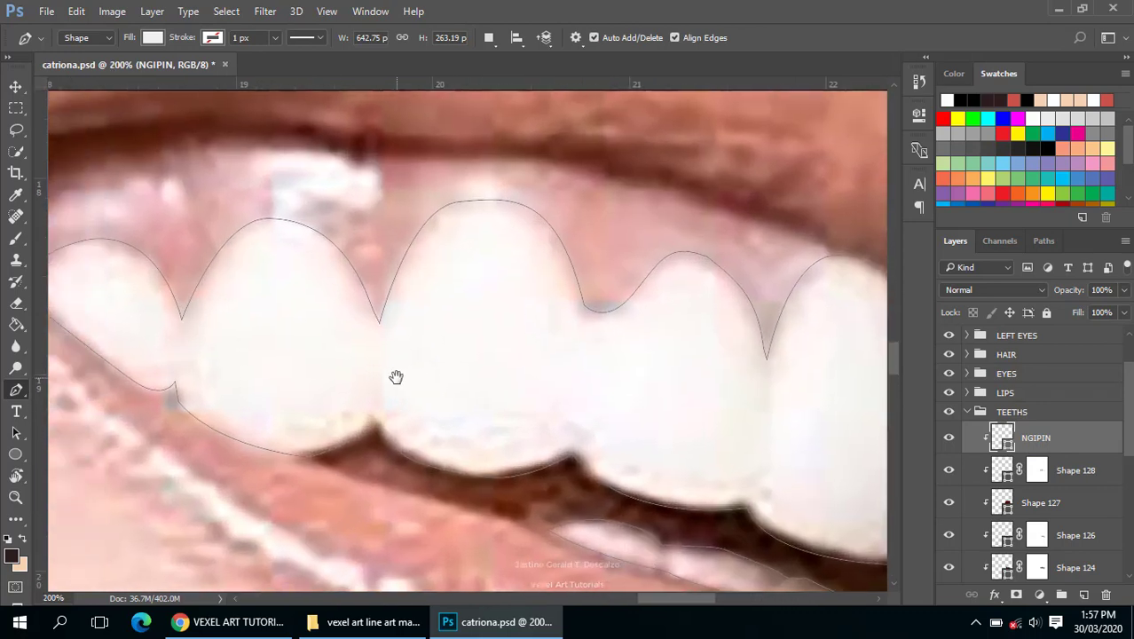
# - Draw the first two curved tooth-gap lines, switching path operations to Combine Shapes
pyautogui.click(374, 326)
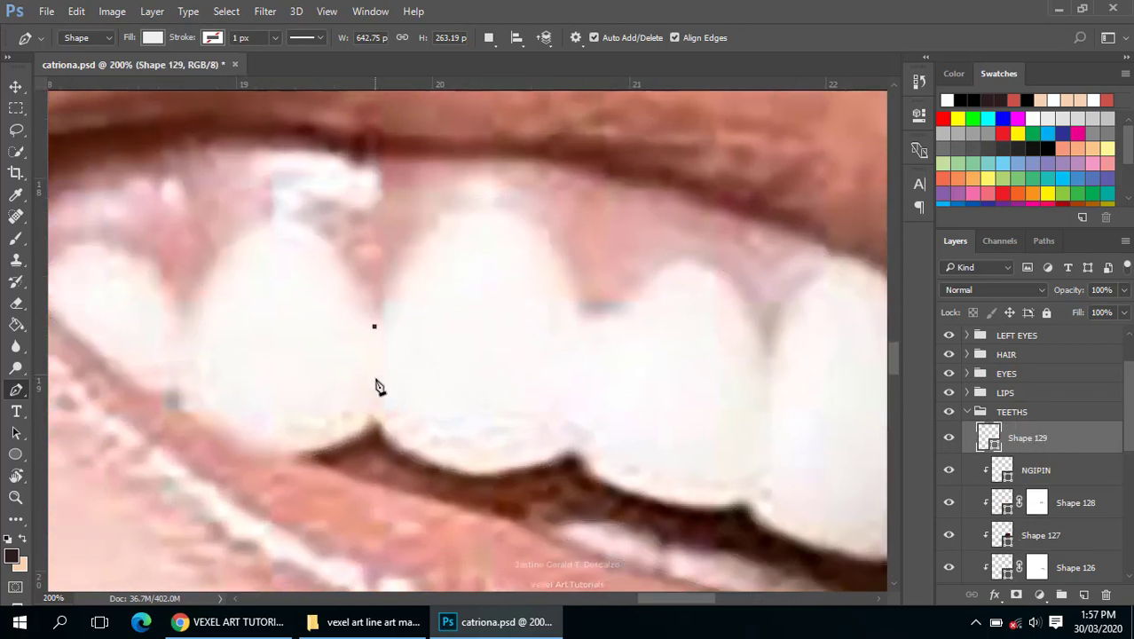
pyautogui.moveTo(374, 413); pyautogui.dragTo(364, 304)
pyautogui.click(375, 328)
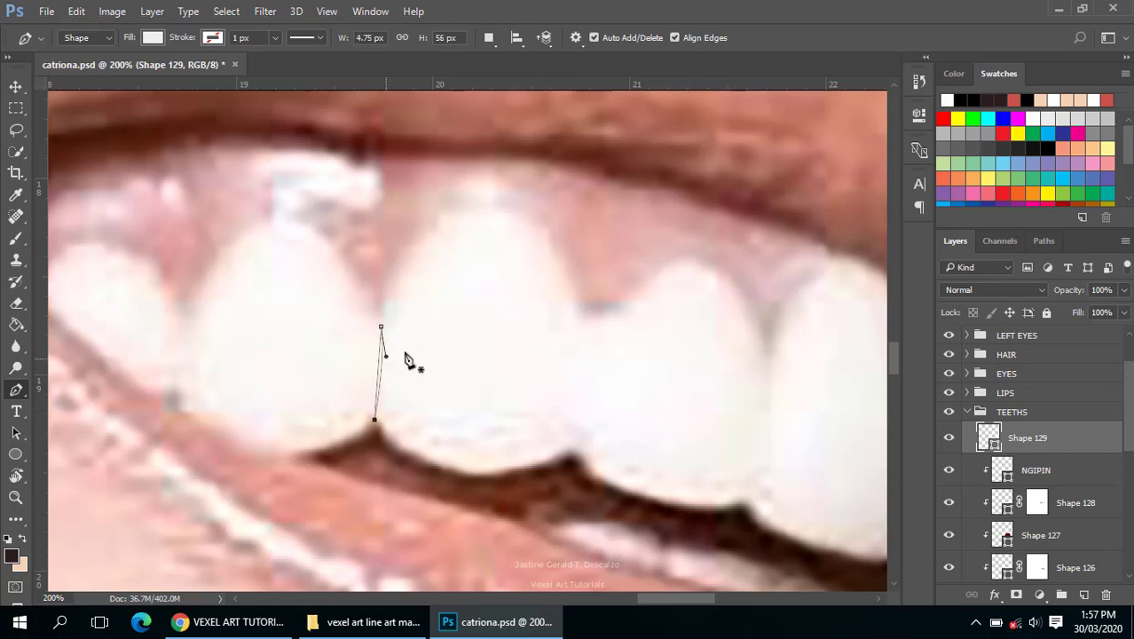
pyautogui.click(488, 37)
pyautogui.click(536, 75)
pyautogui.moveTo(364, 303); pyautogui.dragTo(412, 294)
pyautogui.click(226, 314)
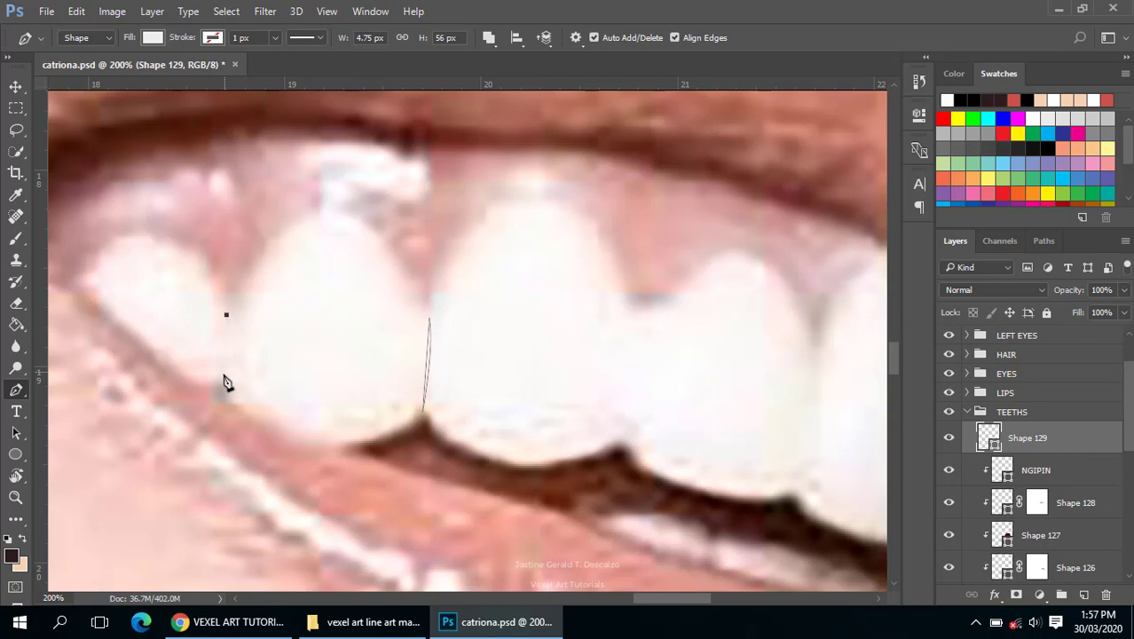
pyautogui.moveTo(222, 378); pyautogui.dragTo(214, 393)
pyautogui.keyDown('alt'); pyautogui.click(221, 381); pyautogui.keyUp('alt')
# - Draw the third and fourth curved separation lines between the upper teeth
pyautogui.scroll(-1, 406, 332)
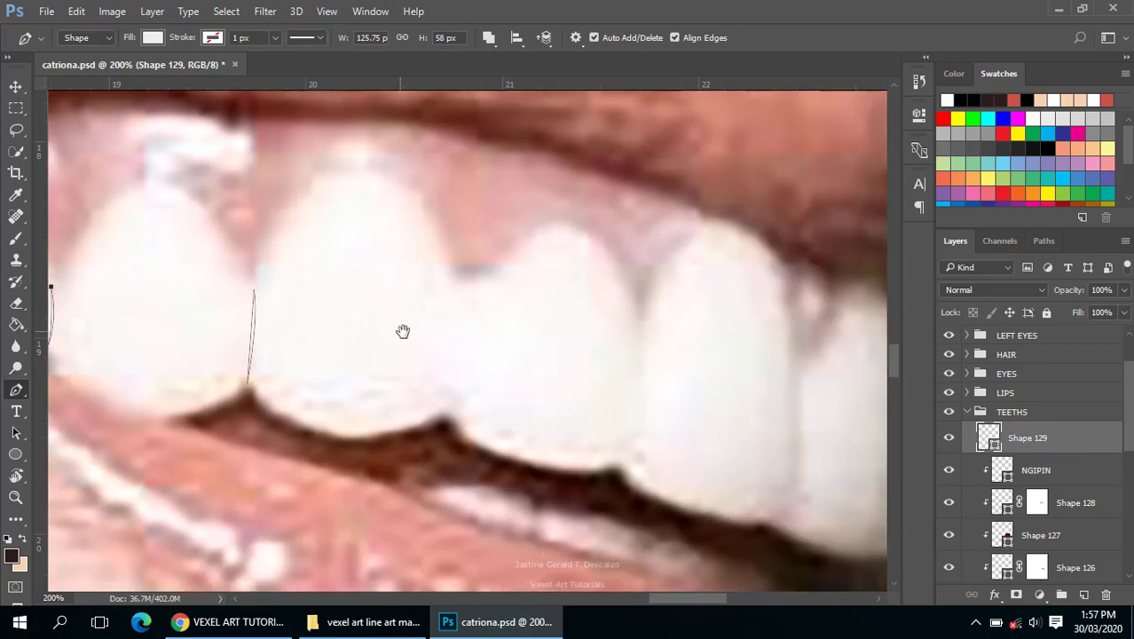
pyautogui.scroll(-1, 476, 326)
pyautogui.scroll(-1, 486, 324)
pyautogui.scroll(-1, 507, 324)
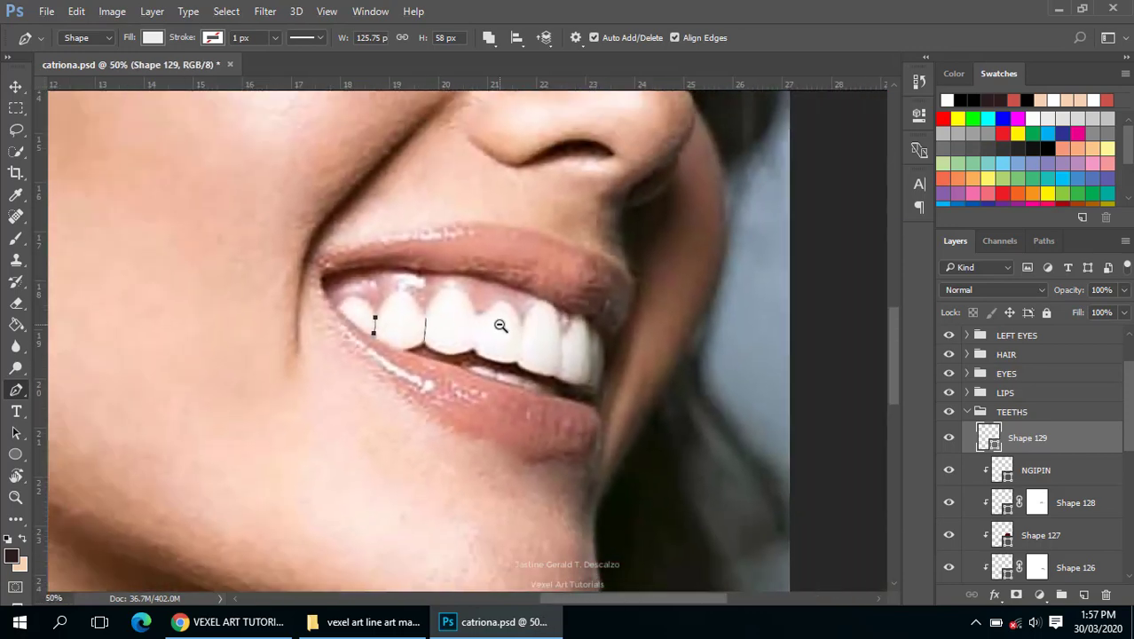
pyautogui.scroll(1, 507, 324)
pyautogui.scroll(1, 488, 323)
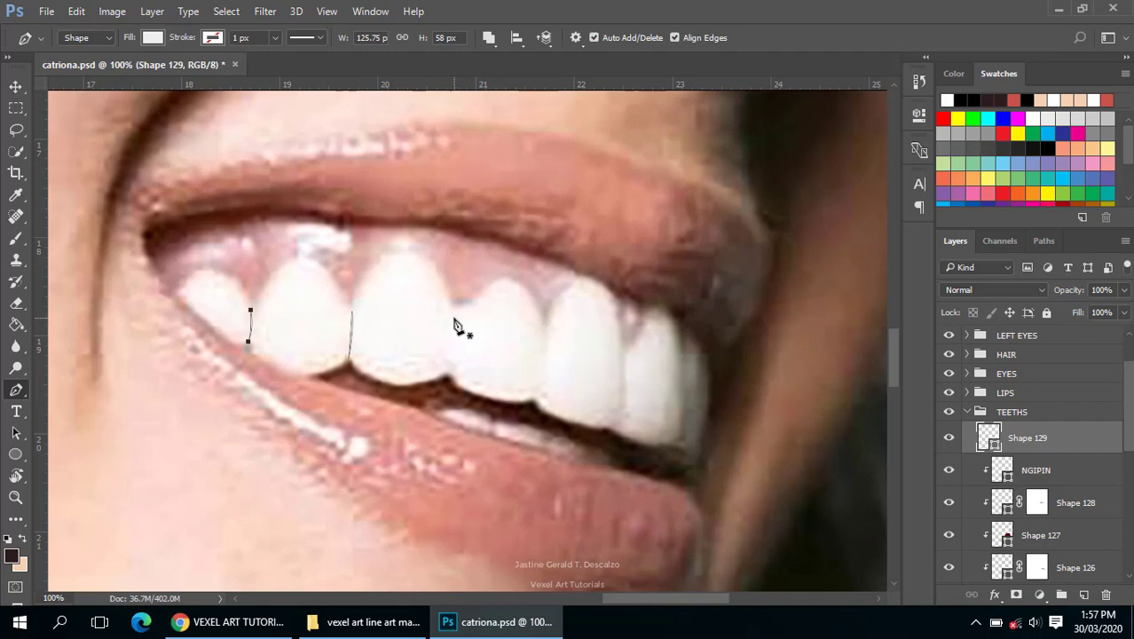
pyautogui.click(453, 318)
pyautogui.click(447, 373)
pyautogui.click(454, 318)
pyautogui.moveTo(451, 307); pyautogui.dragTo(448, 305)
pyautogui.hotkey('ctrl', 'z')
pyautogui.moveTo(532, 334); pyautogui.dragTo(466, 337)
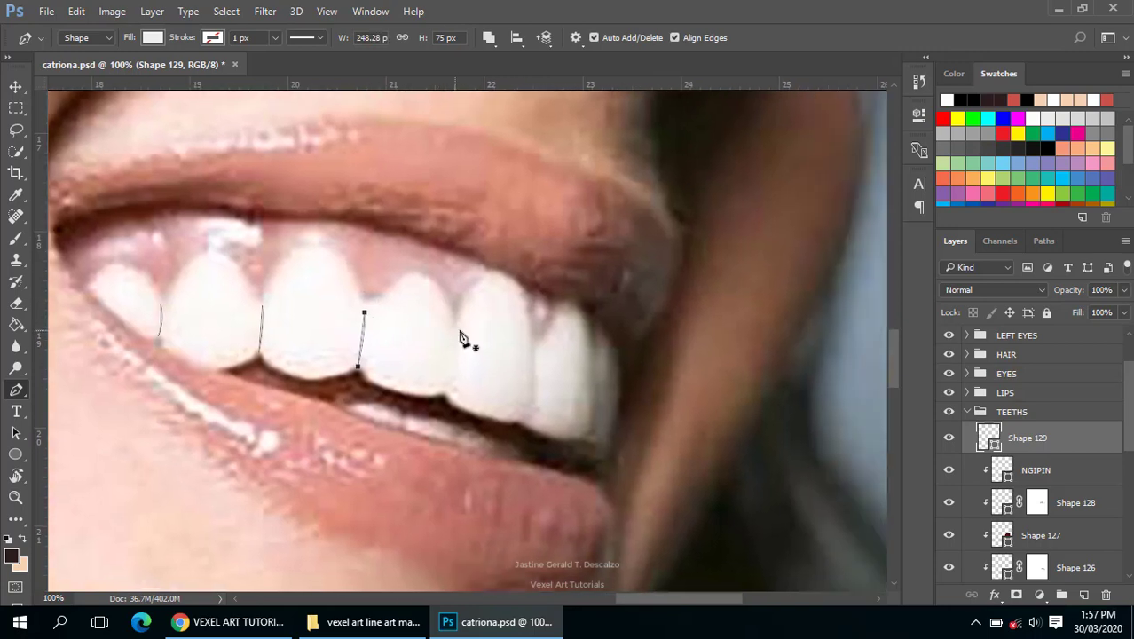
pyautogui.click(455, 320)
pyautogui.moveTo(445, 390)
pyautogui.mouseDown()
pyautogui.moveTo(441, 401)
pyautogui.moveTo(451, 275)
pyautogui.mouseUp()
pyautogui.press('Escape')
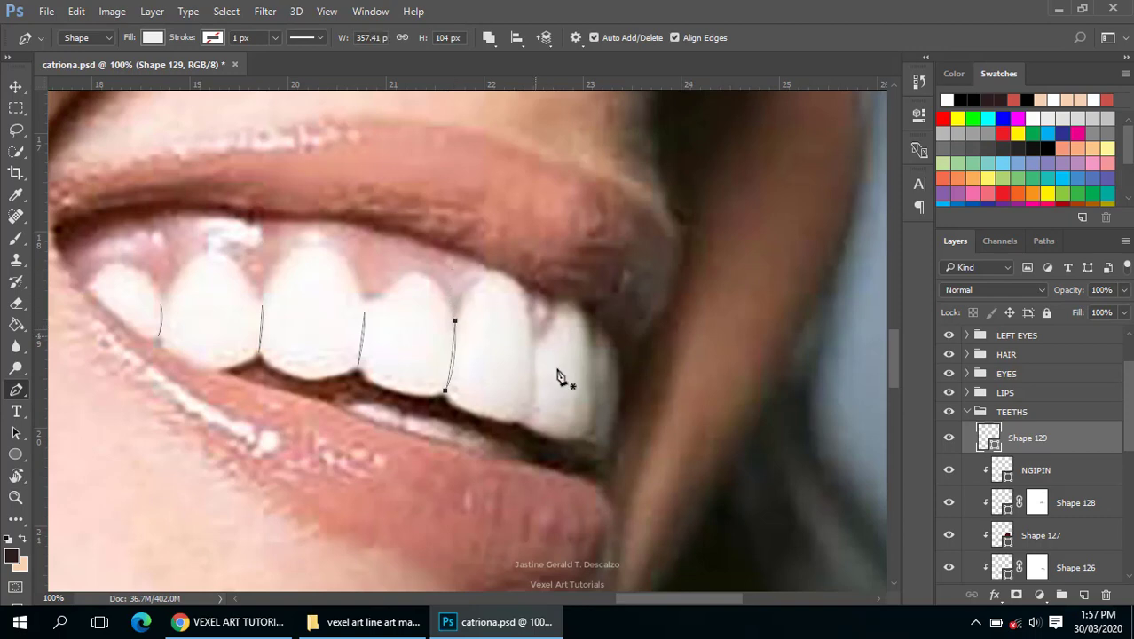
# - Draw the fifth and final curved separation lines between the remaining upper teeth
pyautogui.click(518, 331)
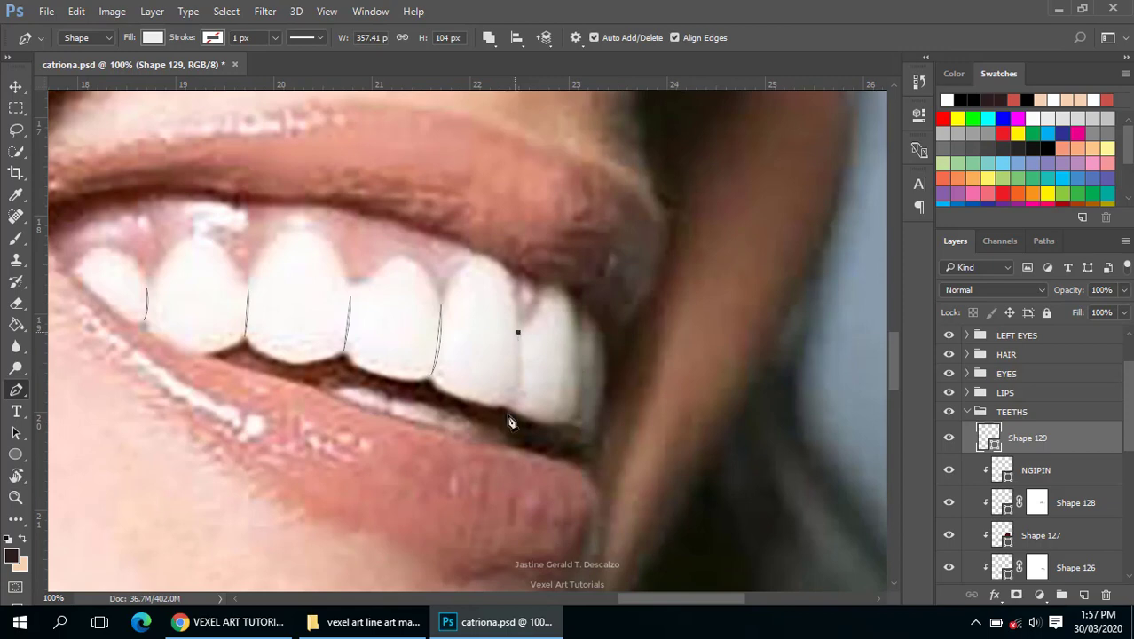
pyautogui.moveTo(517, 390); pyautogui.dragTo(518, 401)
pyautogui.scroll(1, 519, 353)
pyautogui.click(519, 321)
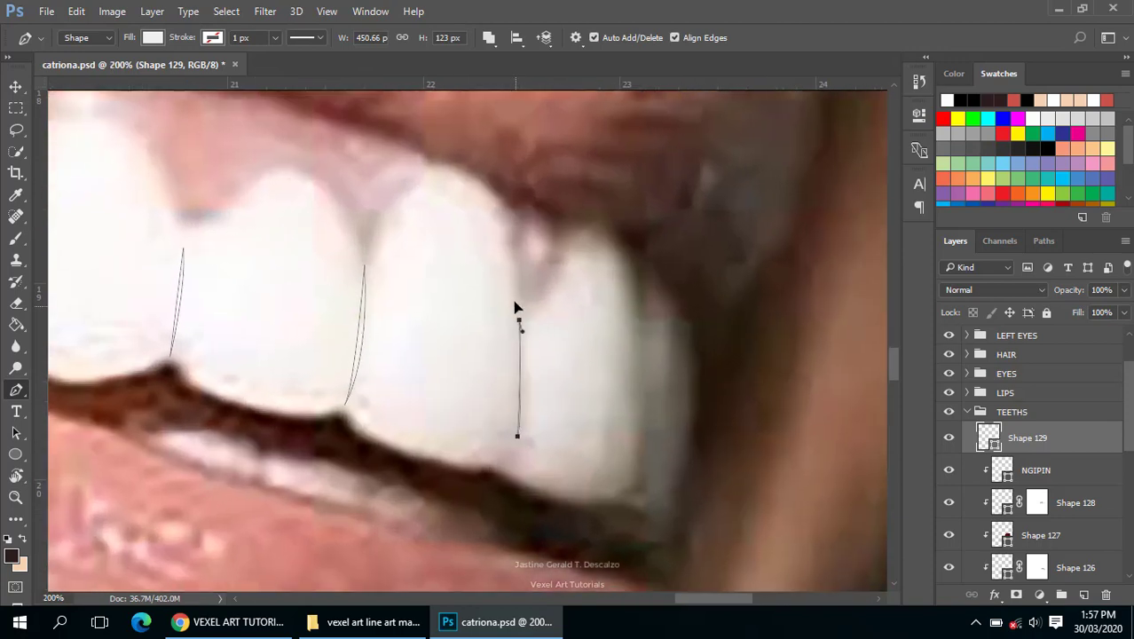
pyautogui.moveTo(511, 286); pyautogui.dragTo(511, 284)
pyautogui.scroll(-3, 587, 374)
pyautogui.scroll(2, 541, 367)
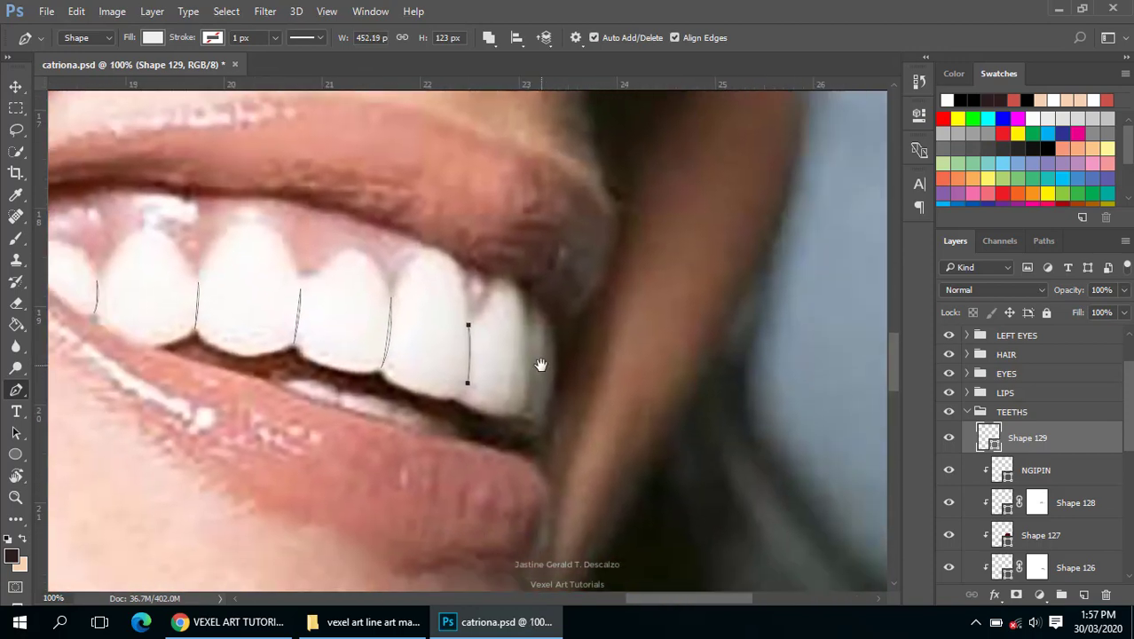
pyautogui.scroll(2, 541, 365)
pyautogui.click(521, 290)
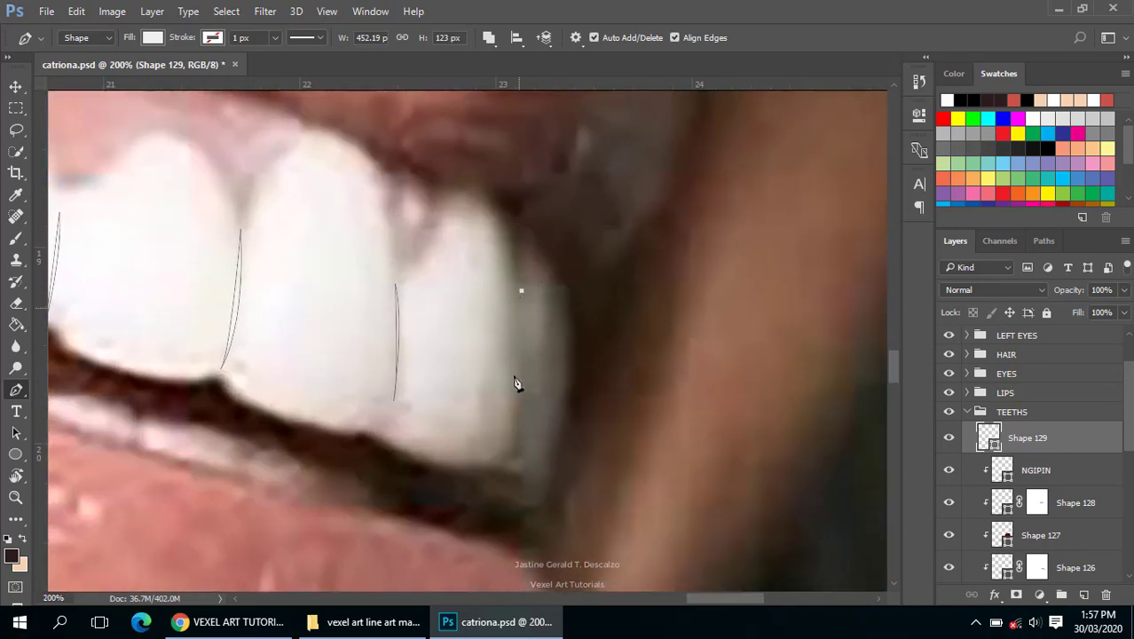
pyautogui.click(521, 438)
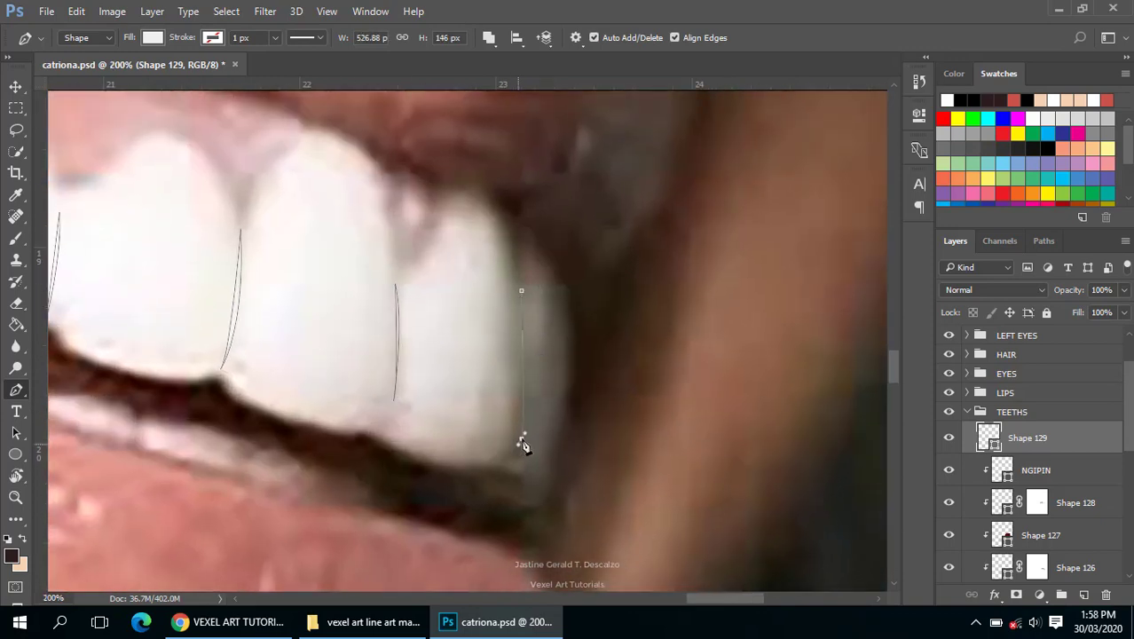
pyautogui.click(522, 291)
pyautogui.moveTo(513, 249); pyautogui.dragTo(513, 249)
# - Alt-click to clip Shape 129 onto the NGIPIN layer below
pyautogui.moveTo(1012, 439); pyautogui.dragTo(1035, 453)
pyautogui.keyDown('alt'); pyautogui.click(1026, 455); pyautogui.keyUp('alt')
pyautogui.scroll(-2, 377, 309)
pyautogui.scroll(-1, 451, 351)
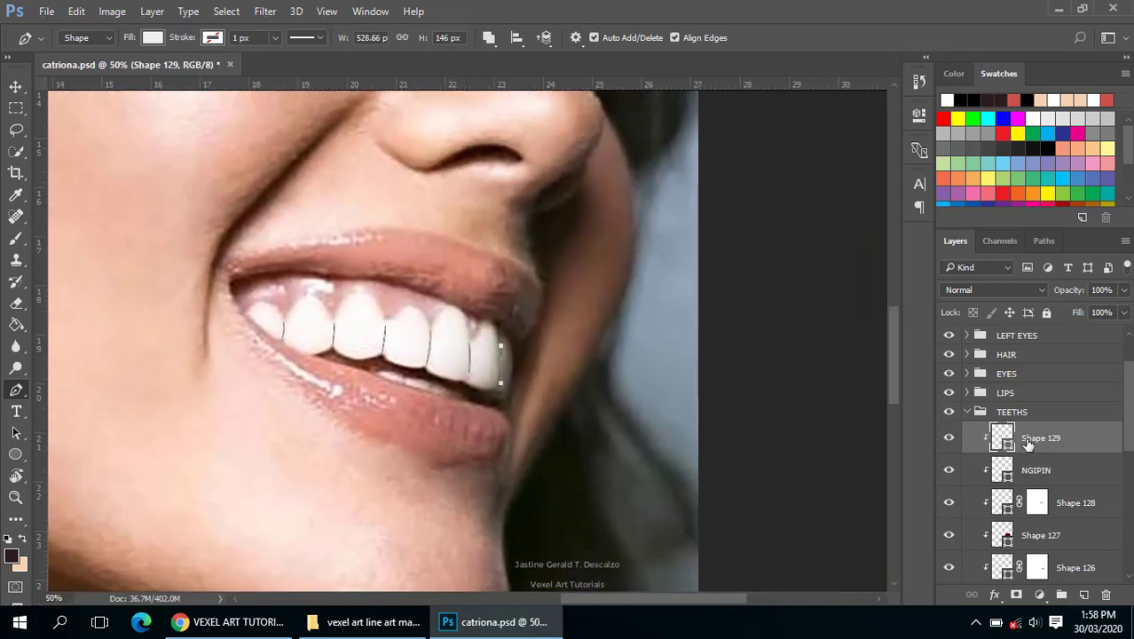
pyautogui.scroll(2, 1027, 443)
# - Hide Layer 1, recolour Shape 129's divider lines grey 6f6f6f, and add a layer mask
pyautogui.click(949, 375)
pyautogui.scroll(-1, 583, 435)
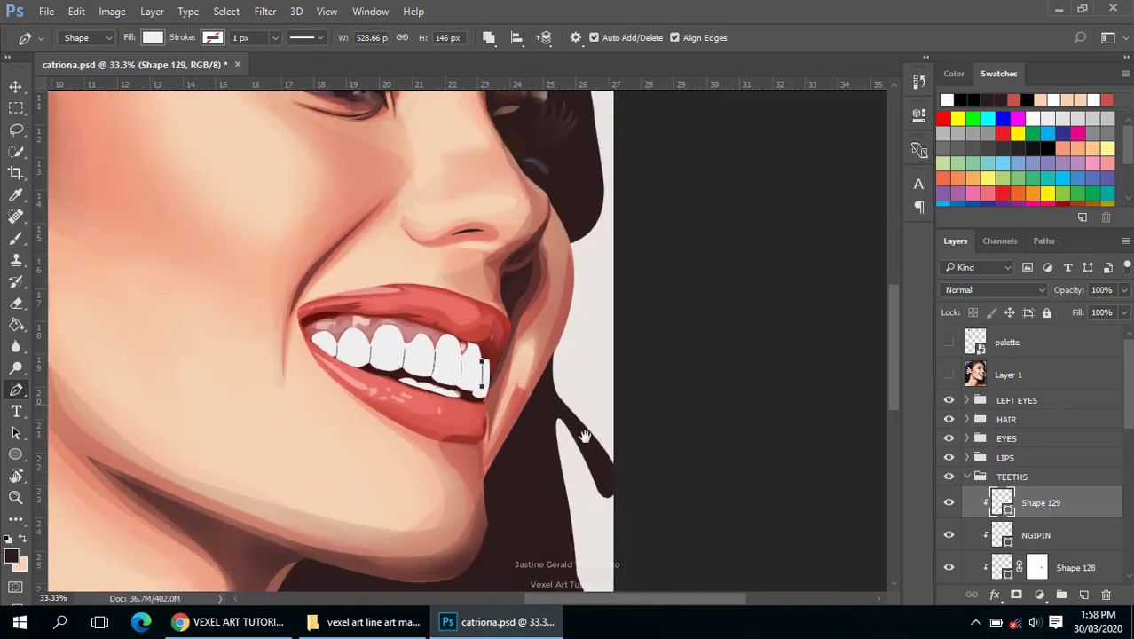
pyautogui.doubleClick(1002, 504)
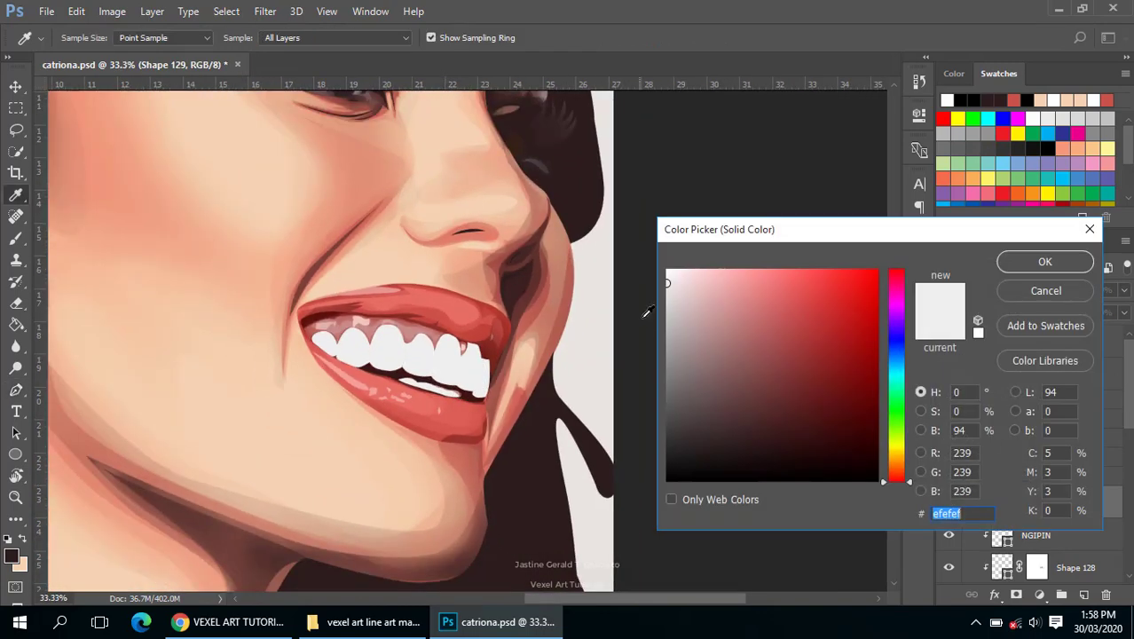
pyautogui.click(668, 340)
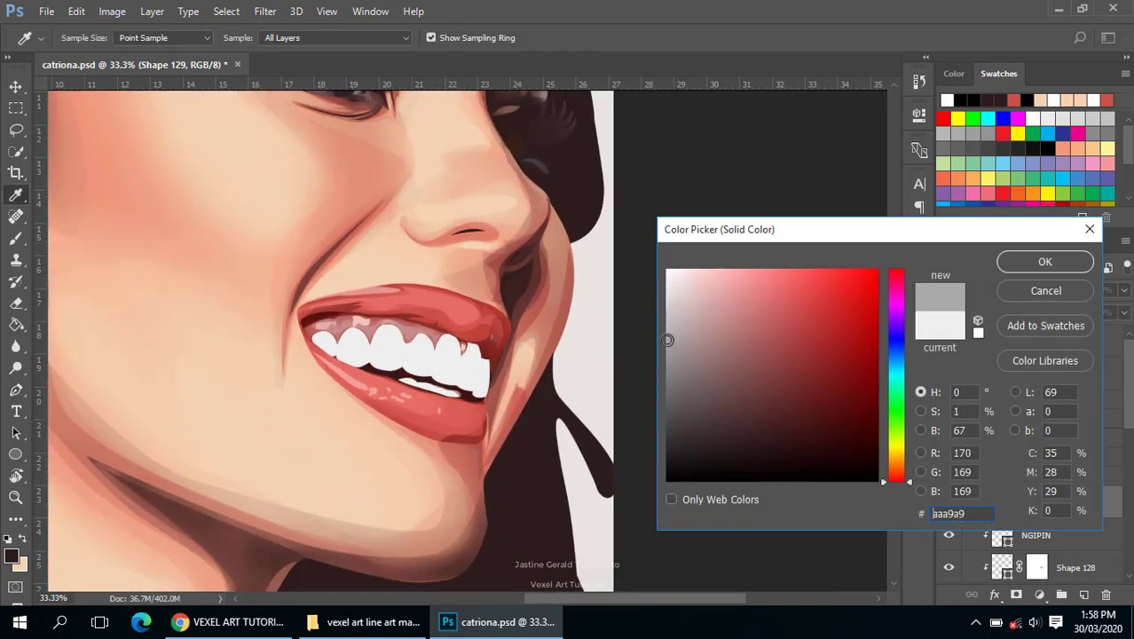
pyautogui.moveTo(668, 340)
pyautogui.mouseDown()
pyautogui.moveTo(667, 306)
pyautogui.moveTo(677, 401)
pyautogui.moveTo(667, 302)
pyautogui.mouseUp()
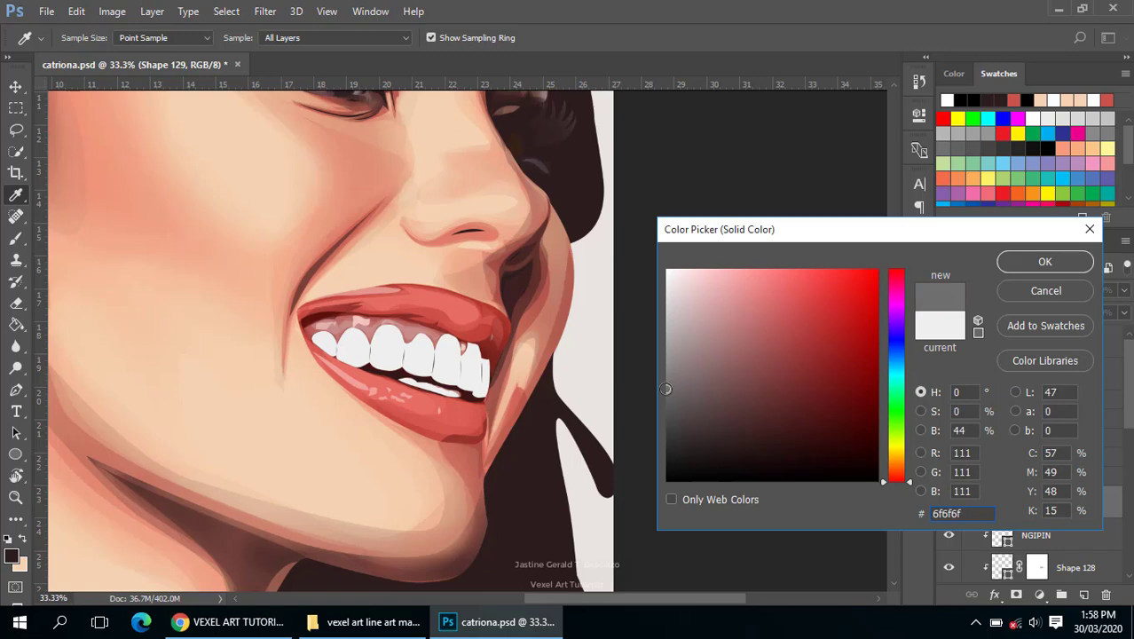
pyautogui.click(1021, 261)
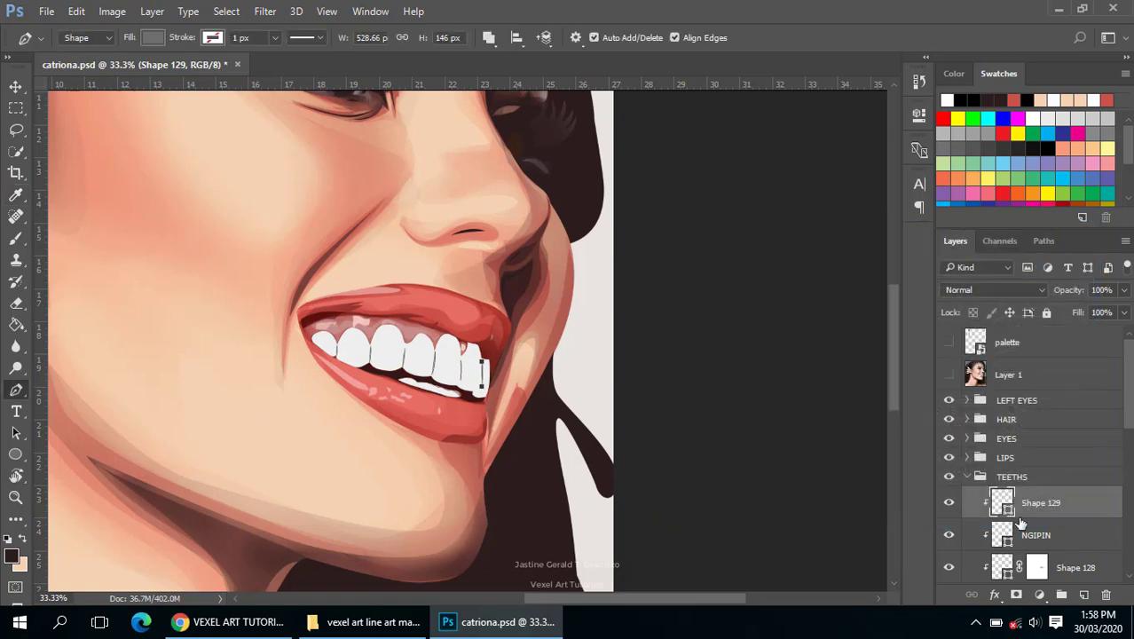
pyautogui.click(1016, 594)
# - Brush Shape 129's mask with the 30% Eraser to soften the tooth dividers, checking zoomed views
pyautogui.press('e')
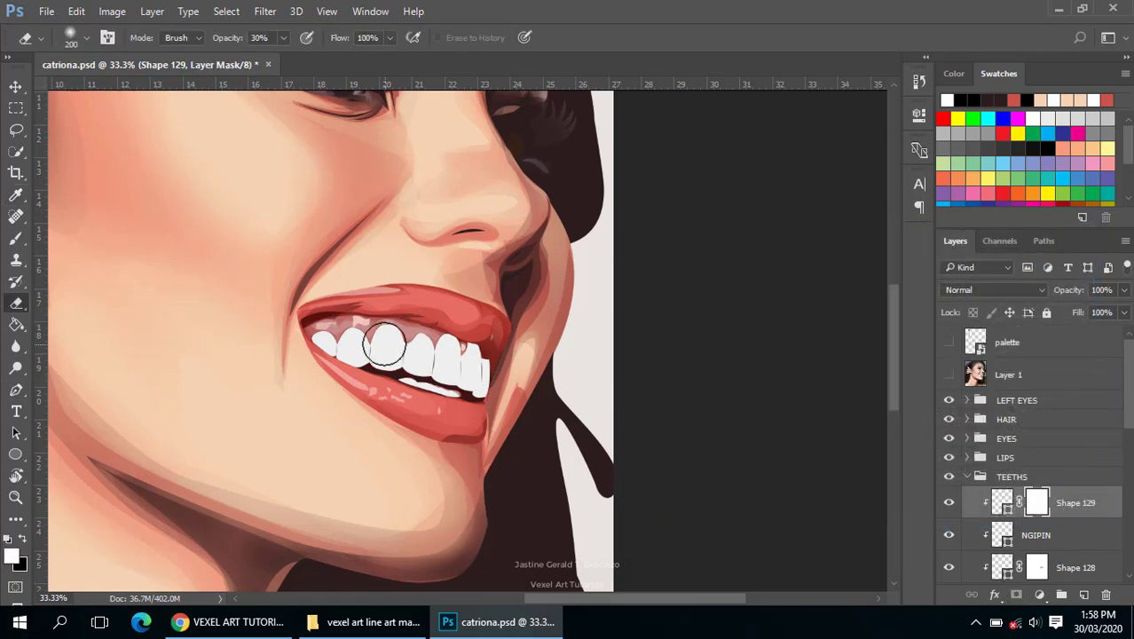
pyautogui.moveTo(384, 344); pyautogui.dragTo(470, 371)
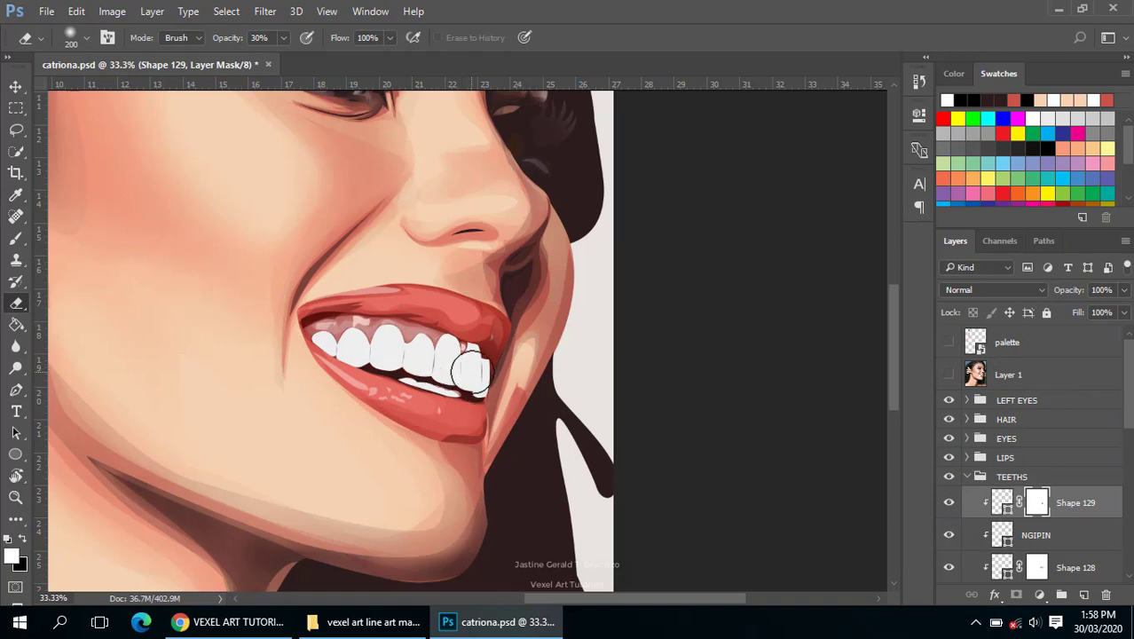
pyautogui.keyDown('ctrl'); pyautogui.keyDown('alt'); pyautogui.click(501, 397); pyautogui.keyUp('alt'); pyautogui.keyUp('ctrl')
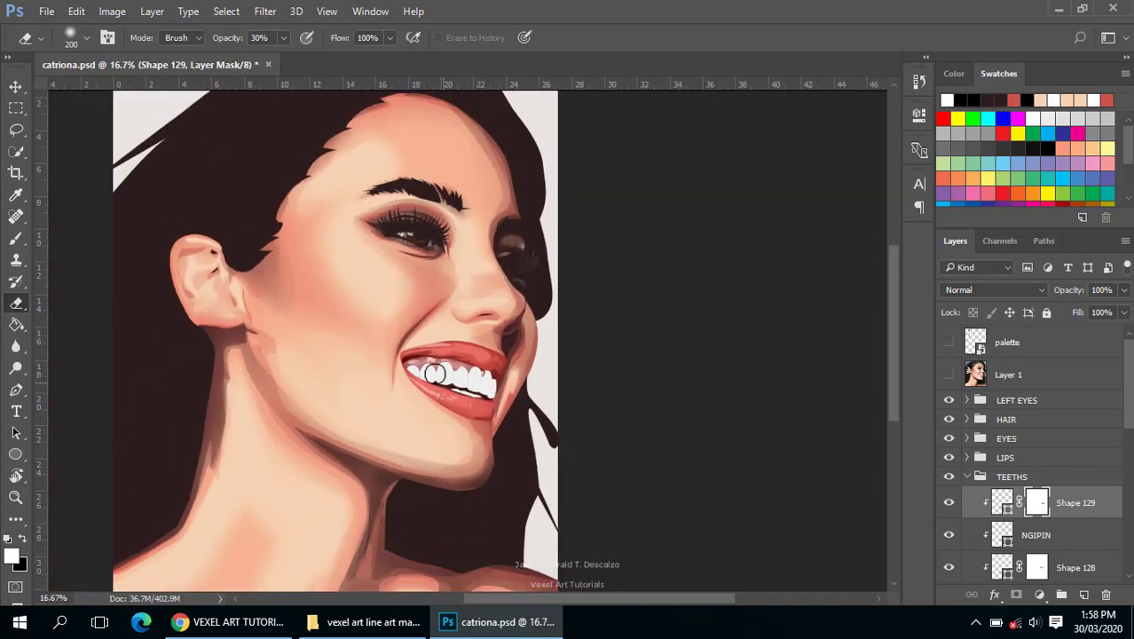
pyautogui.keyDown('ctrl'); pyautogui.click(480, 393); pyautogui.keyUp('ctrl')
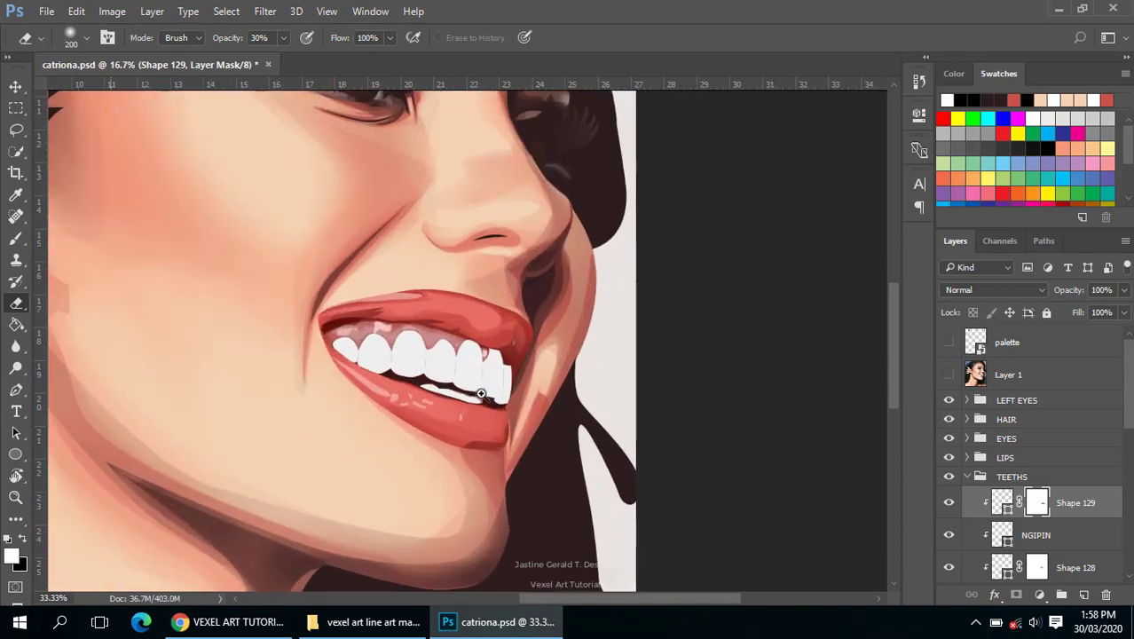
pyautogui.keyDown('ctrl'); pyautogui.keyDown('alt'); pyautogui.click(443, 431); pyautogui.keyUp('alt'); pyautogui.keyUp('ctrl')
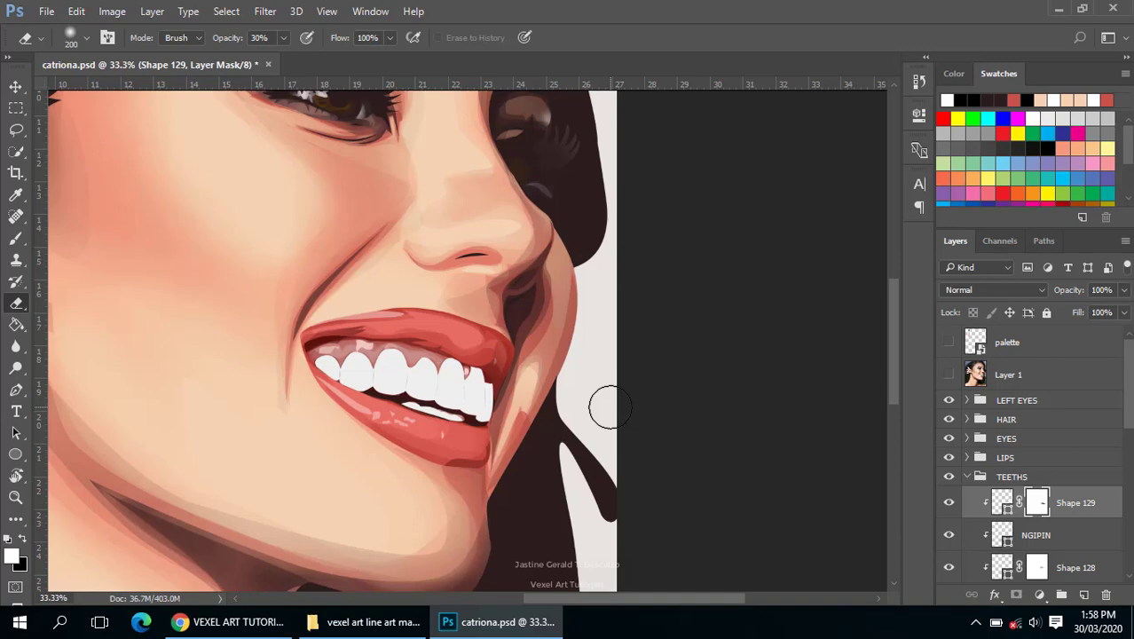
# - Show the reference photo and zoom to 100% on the right-hand upper teeth
pyautogui.press('p')
pyautogui.click(948, 374)
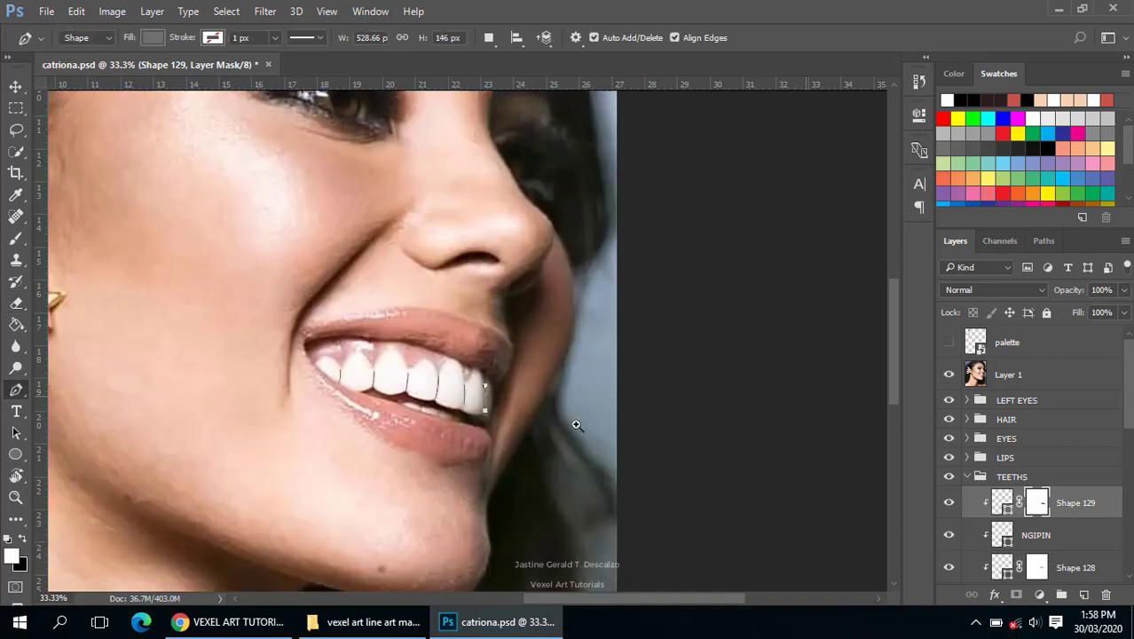
pyautogui.keyDown('ctrl'); pyautogui.click(475, 404); pyautogui.keyUp('ctrl')
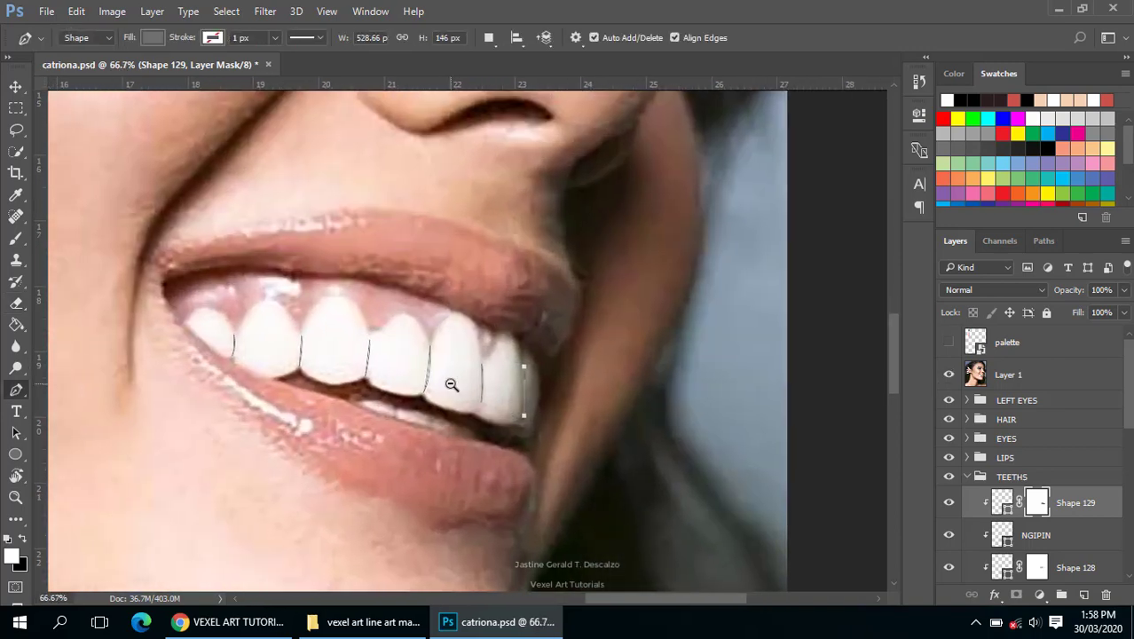
pyautogui.scroll(2, 448, 383)
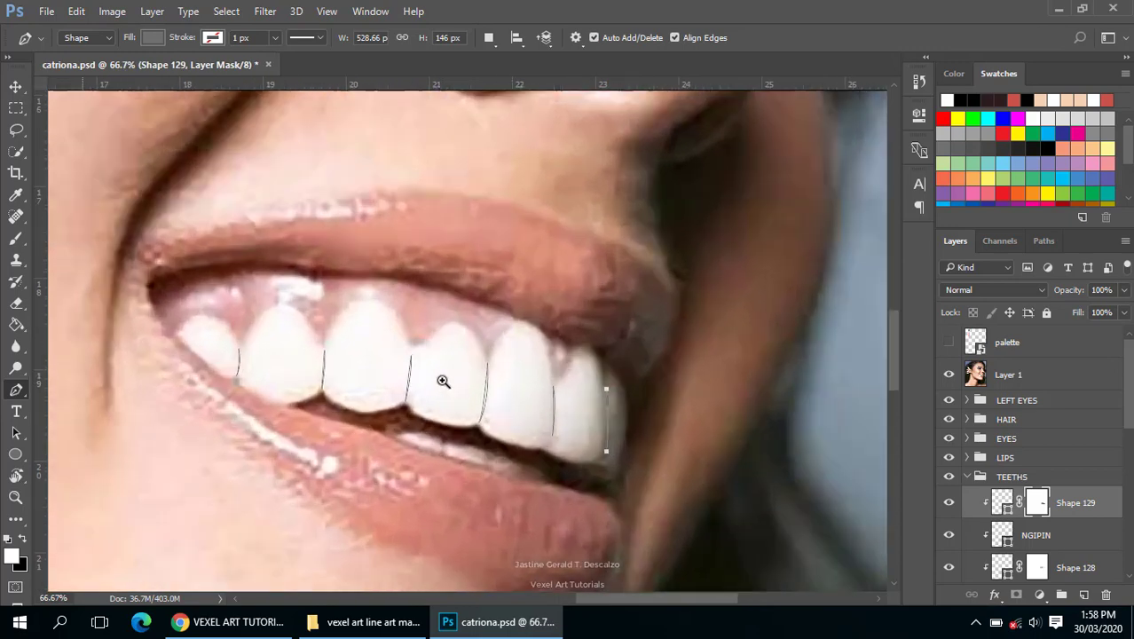
pyautogui.scroll(-2, 443, 381)
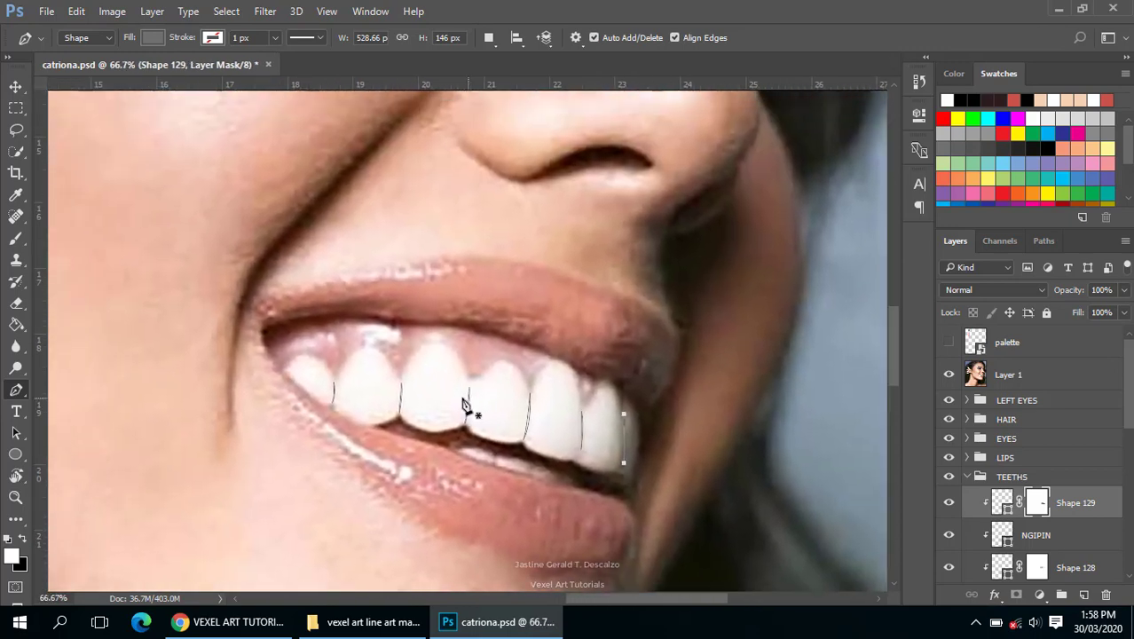
pyautogui.moveTo(430, 379); pyautogui.dragTo(298, 347)
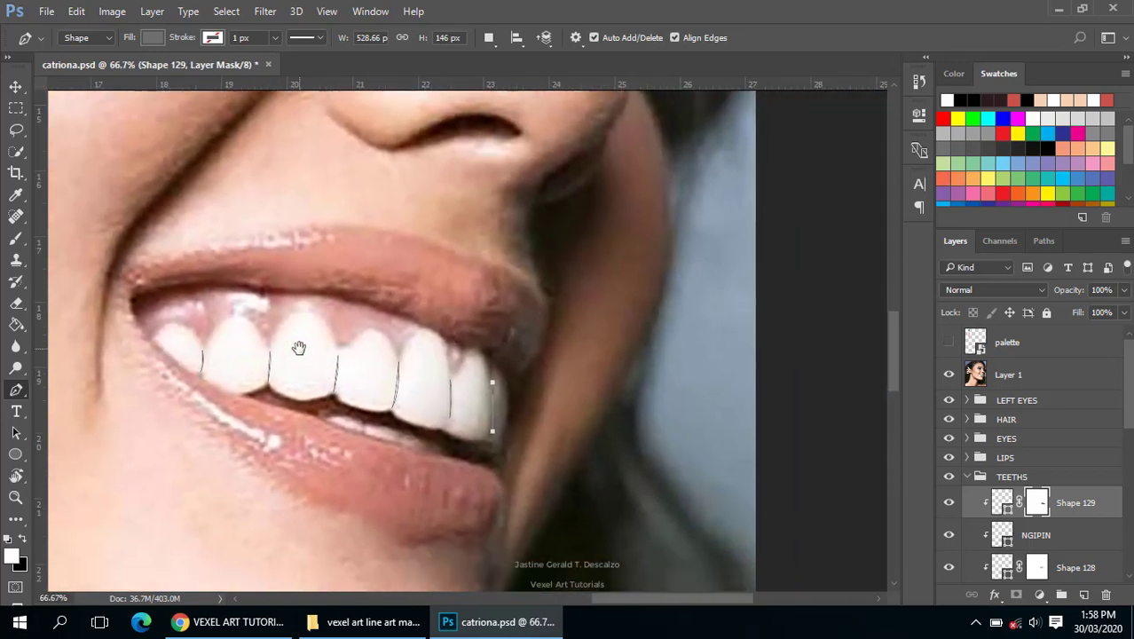
pyautogui.scroll(1, 501, 396)
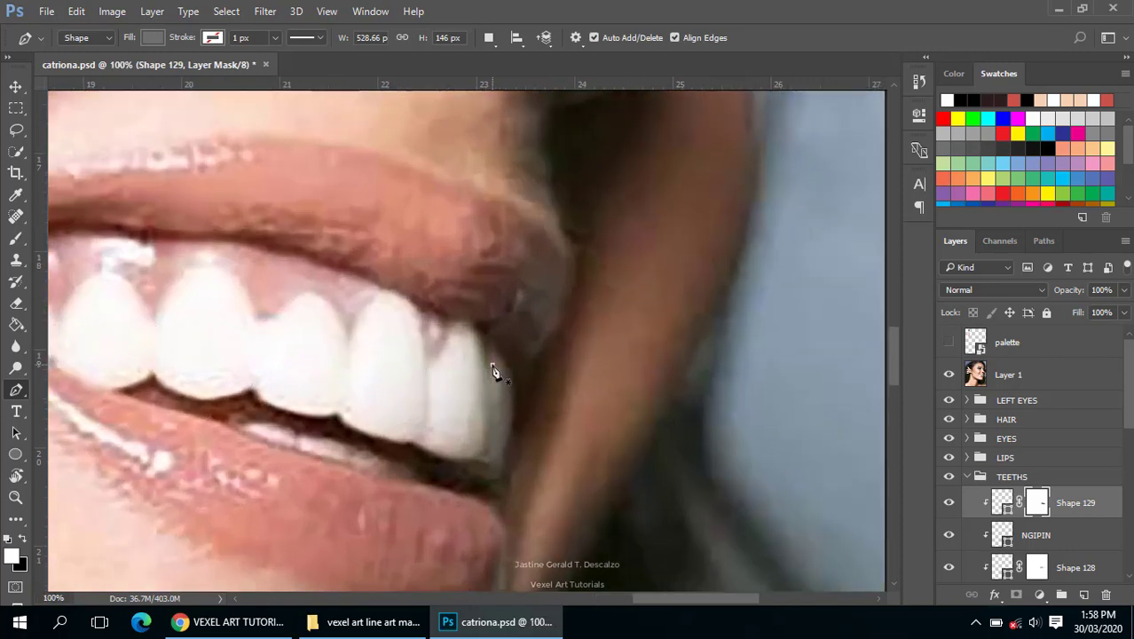
# - Place curved Pen anchors around the rightmost upper tooth's outer edge as Shape 130
pyautogui.click(488, 371)
pyautogui.click(489, 445)
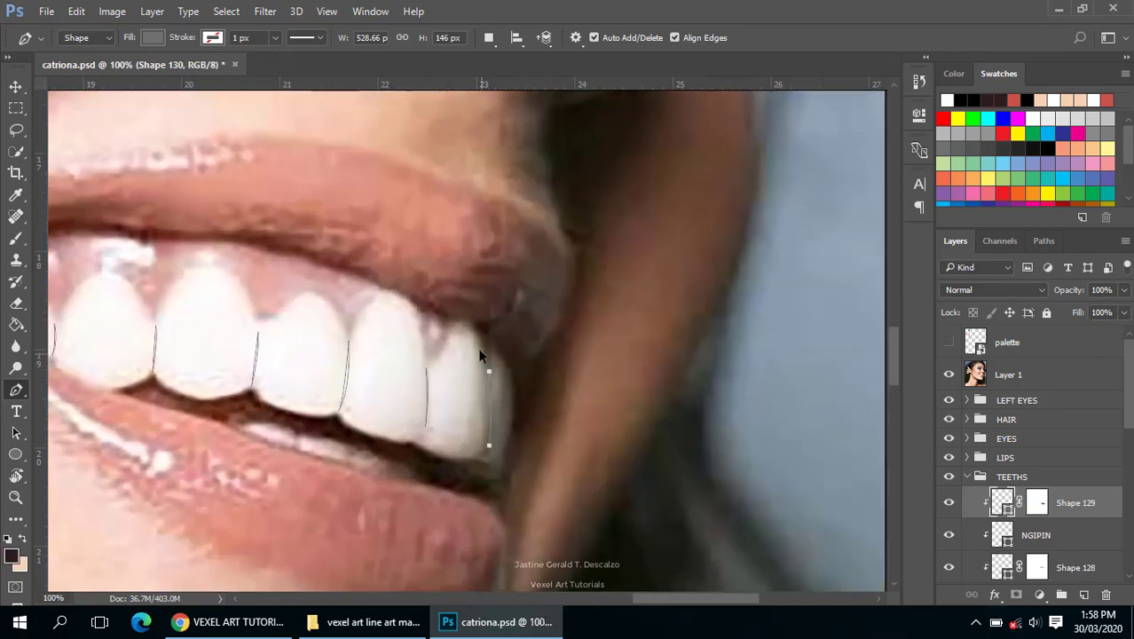
pyautogui.click(435, 365)
pyautogui.moveTo(460, 335); pyautogui.dragTo(474, 346)
pyautogui.moveTo(473, 388)
pyautogui.mouseDown()
pyautogui.moveTo(474, 419)
pyautogui.moveTo(438, 455)
pyautogui.moveTo(516, 450)
pyautogui.mouseUp()
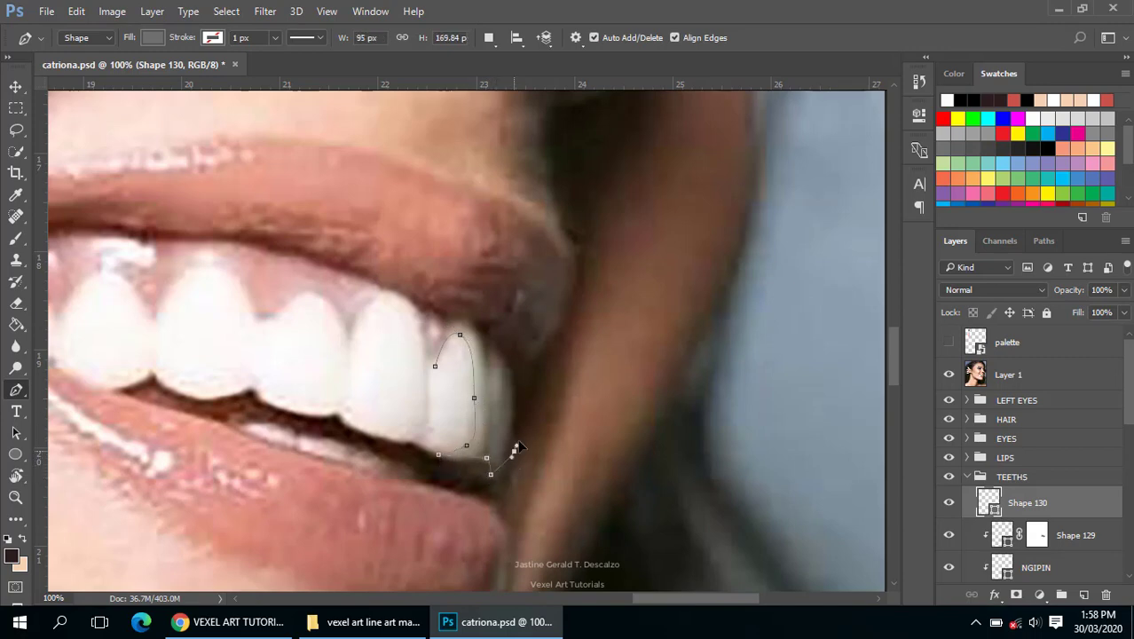
# - Close the grey shading path around the last tooth's outer edge and compare it with the photo
pyautogui.moveTo(507, 342); pyautogui.dragTo(491, 340)
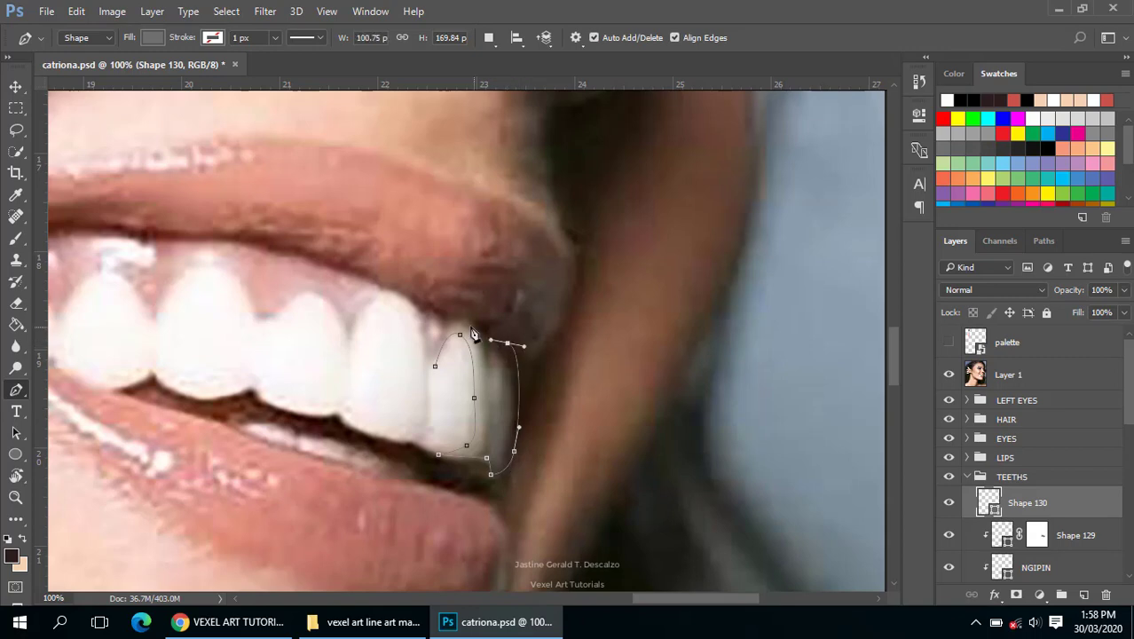
pyautogui.moveTo(435, 364); pyautogui.dragTo(450, 262)
pyautogui.click(947, 375)
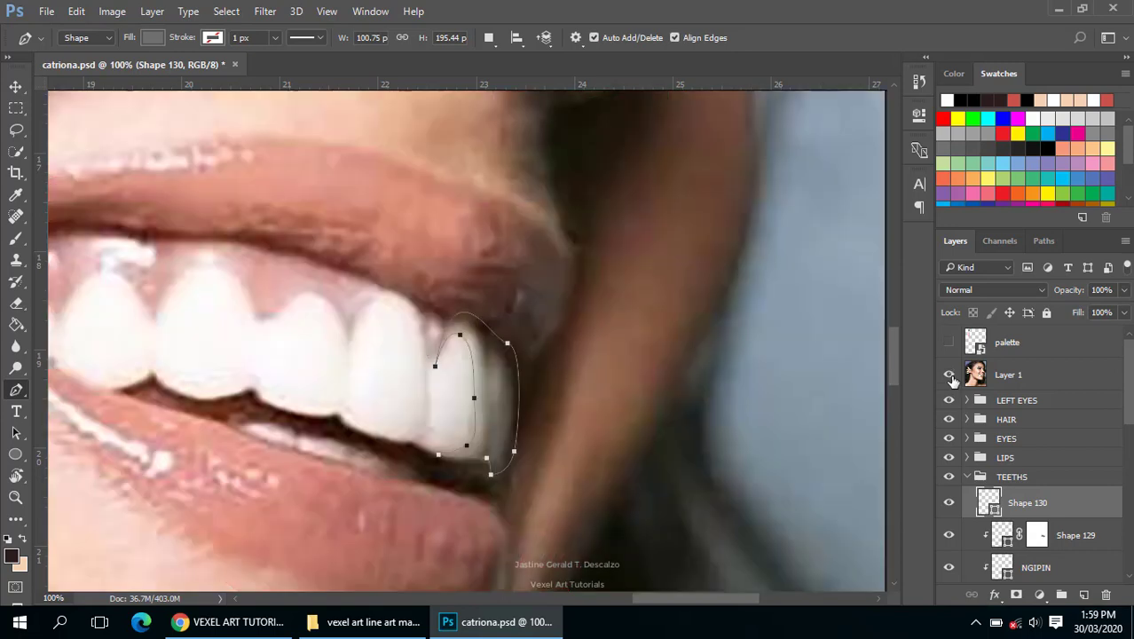
pyautogui.click(948, 376)
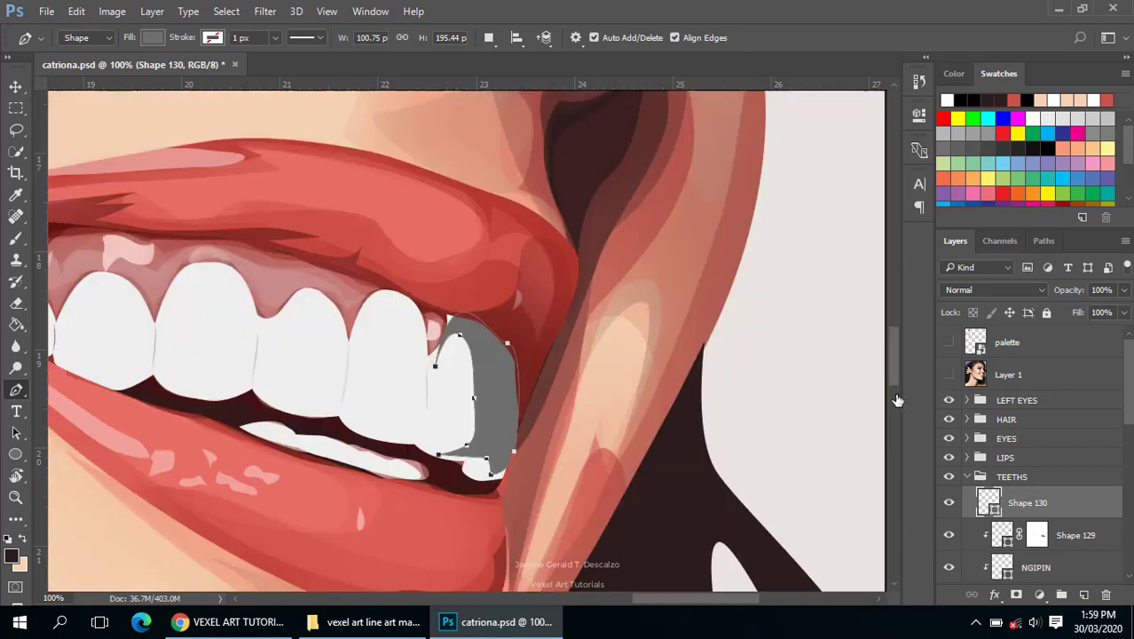
pyautogui.click(948, 376)
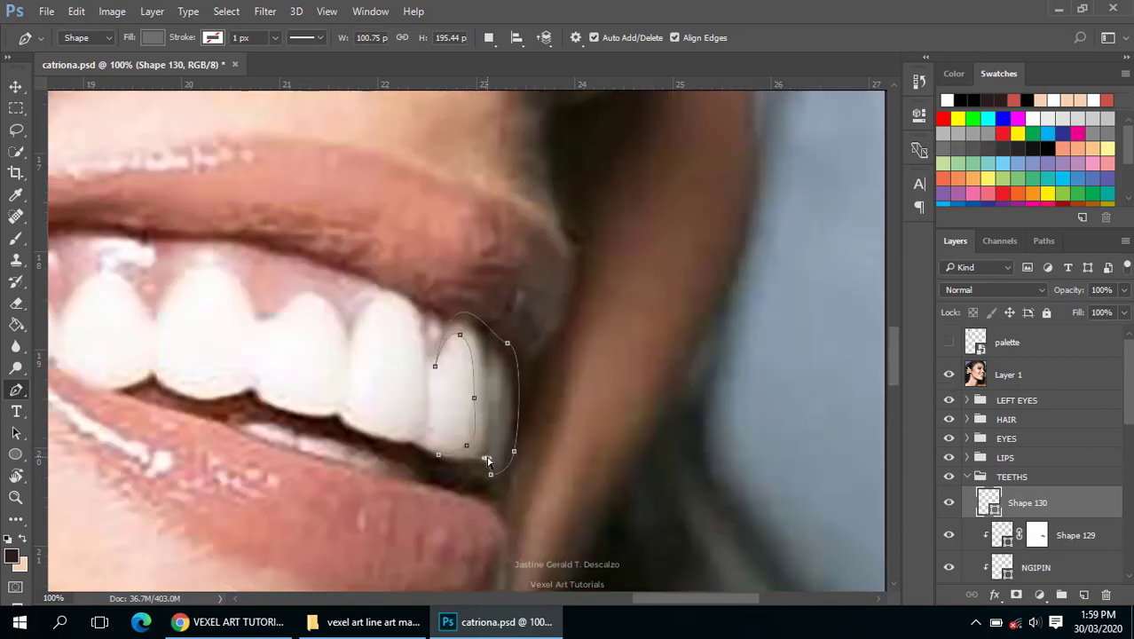
# - Add a curved anchor at the tooth's bottom and copy Shape 129's mask onto Shape 130
pyautogui.moveTo(488, 484); pyautogui.dragTo(502, 485)
pyautogui.click(949, 375)
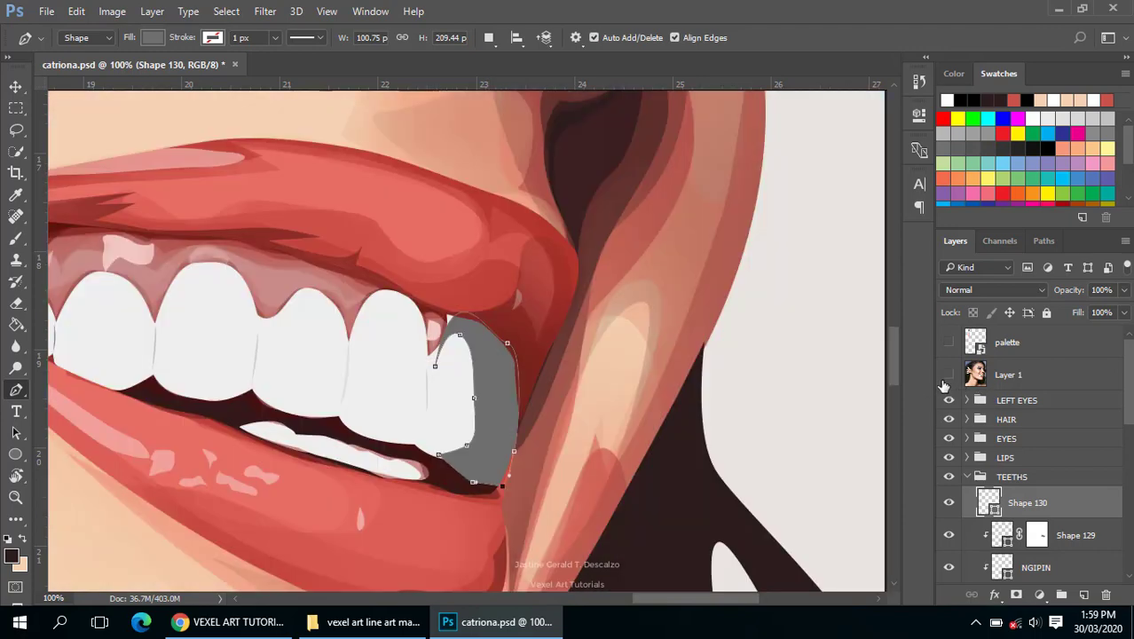
pyautogui.click(948, 376)
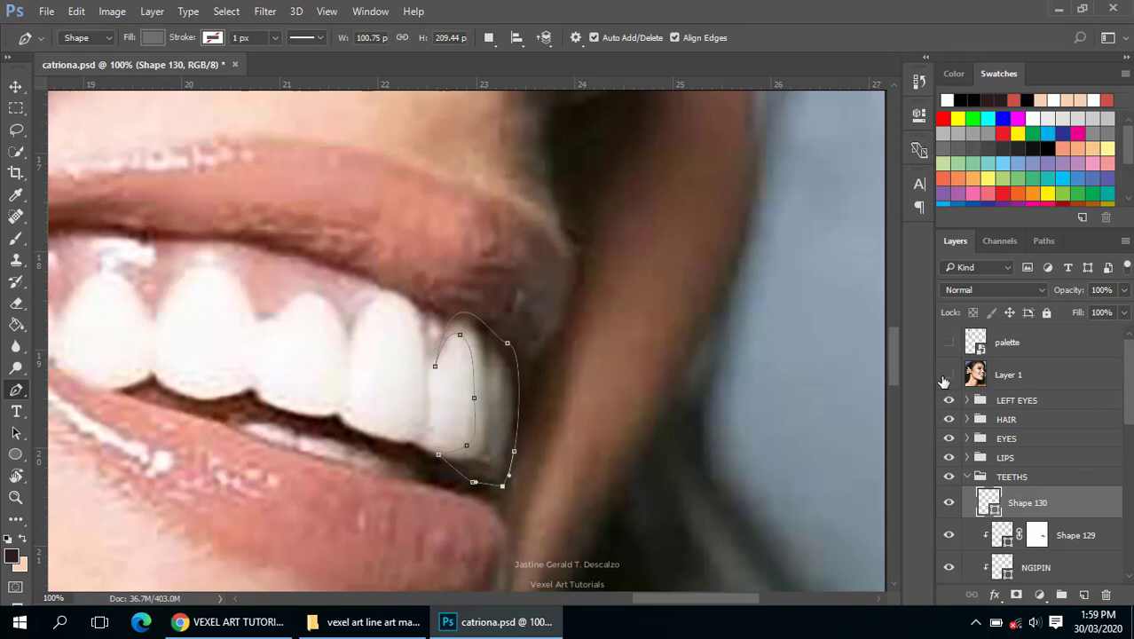
pyautogui.click(945, 378)
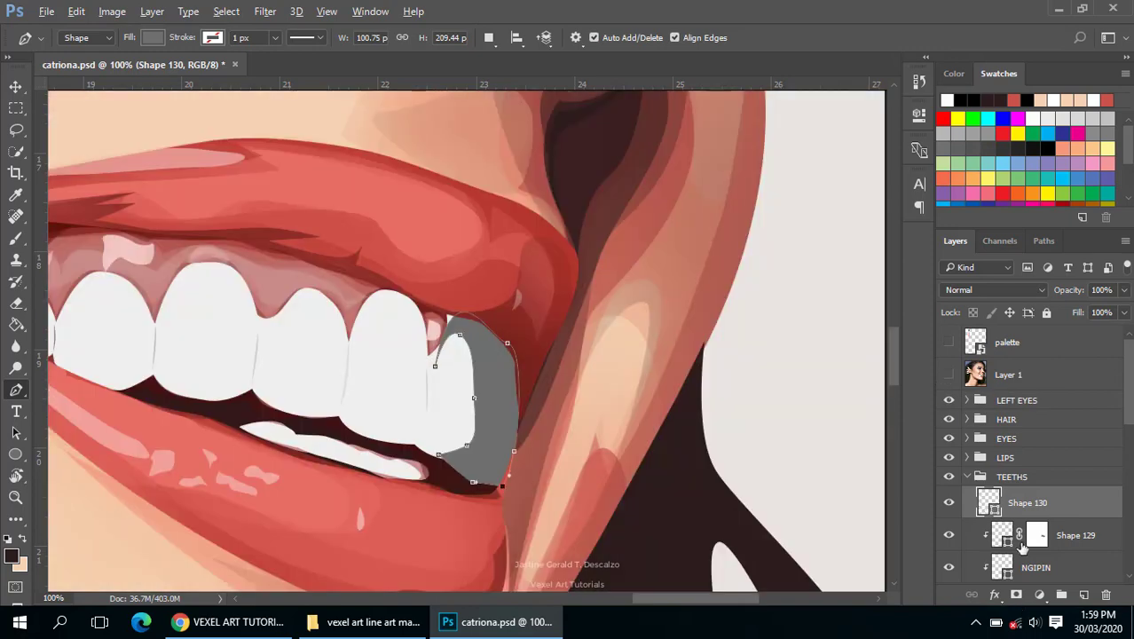
pyautogui.moveTo(1023, 510); pyautogui.dragTo(1020, 504)
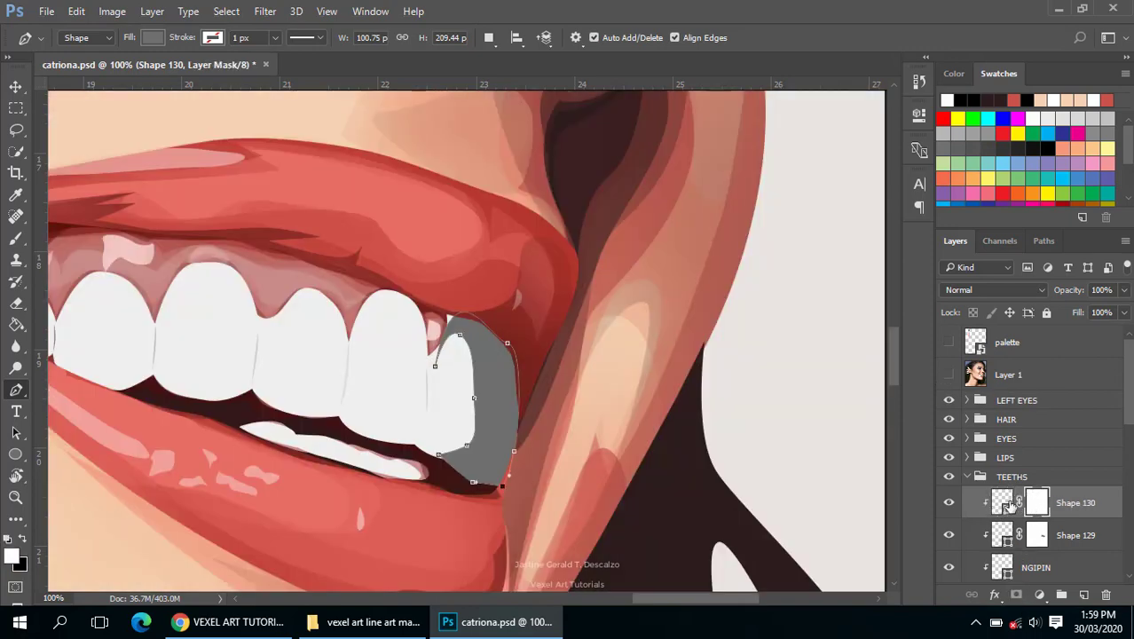
# - Erase Shape 130's mask at 30% opacity so the grey shading fades into the tooth
pyautogui.press('r')
pyautogui.press('e')
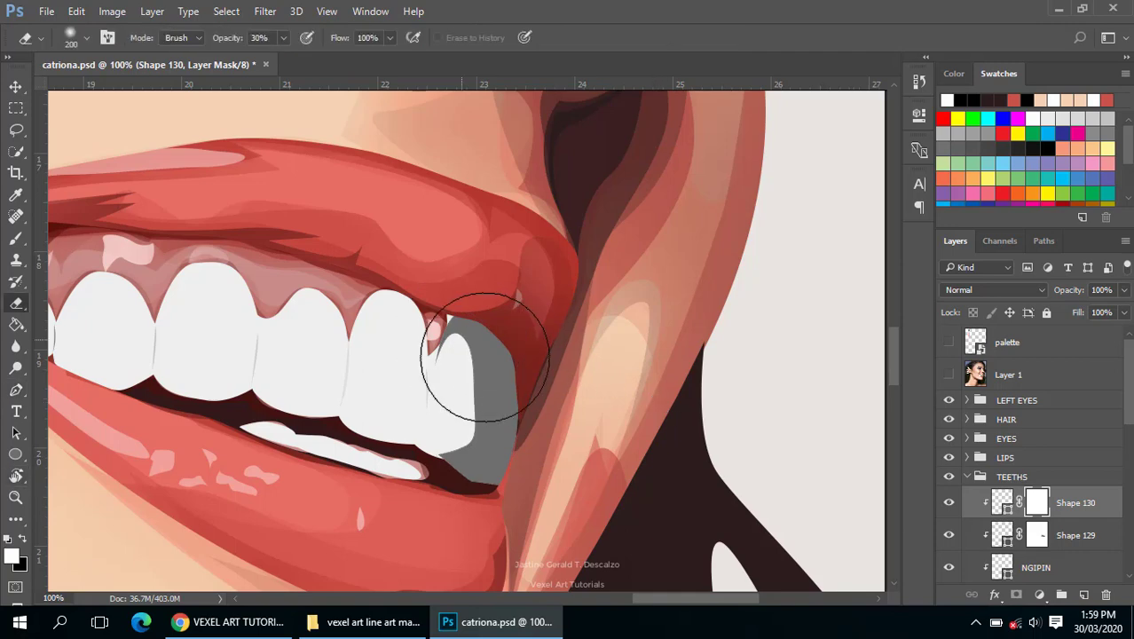
pyautogui.moveTo(468, 355)
pyautogui.mouseDown()
pyautogui.moveTo(455, 329)
pyautogui.moveTo(453, 455)
pyautogui.moveTo(430, 469)
pyautogui.mouseUp()
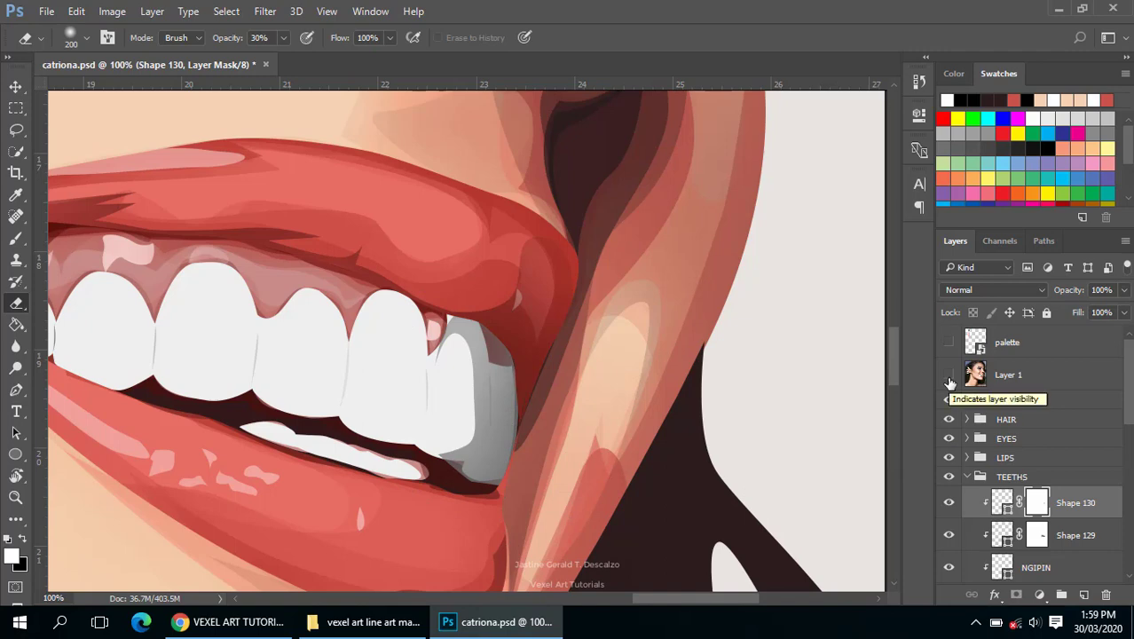
pyautogui.scroll(-2, 1065, 509)
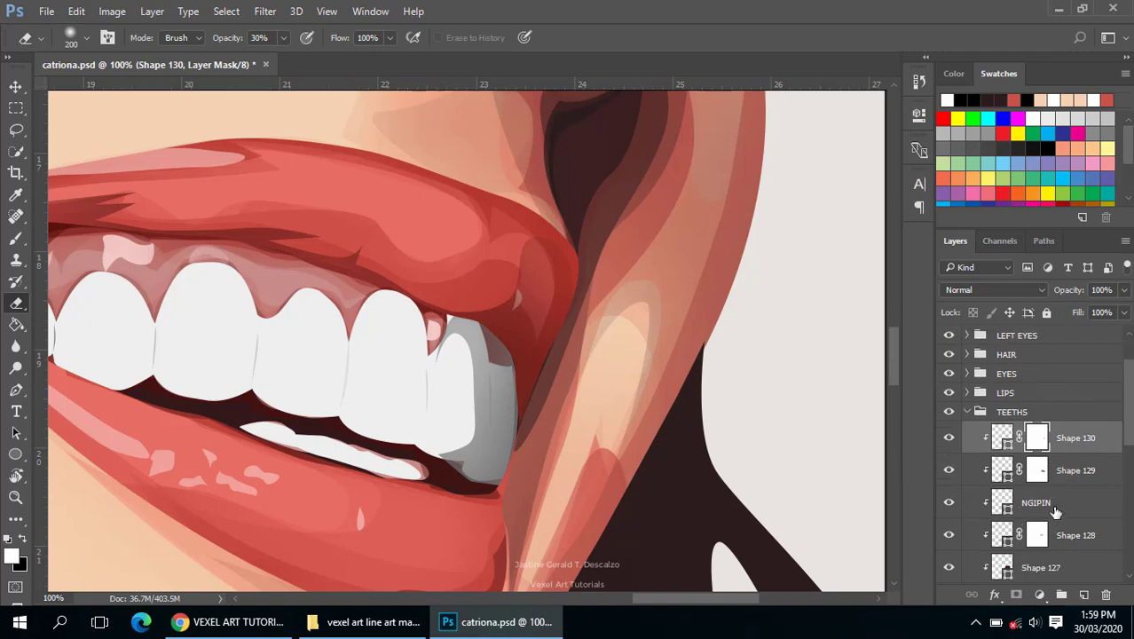
pyautogui.keyDown('shift'); pyautogui.click(1054, 506); pyautogui.keyUp('shift')
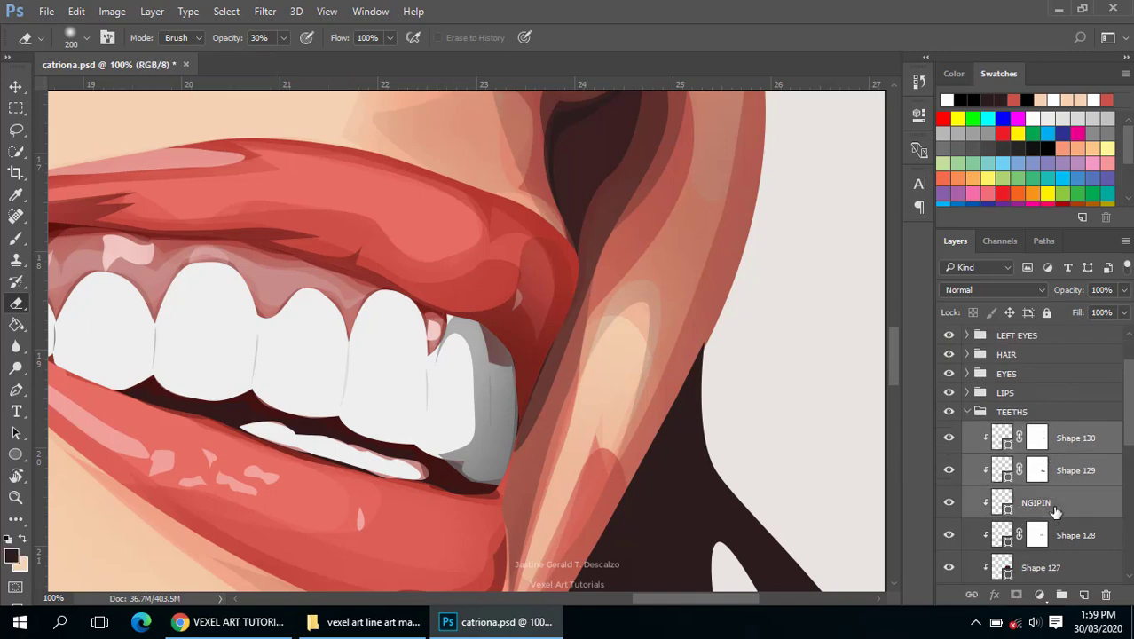
# - Group Shape 130, Shape 129 and the teeth layer into a group named NGIPIN
pyautogui.hotkey('ctrl', 'g')
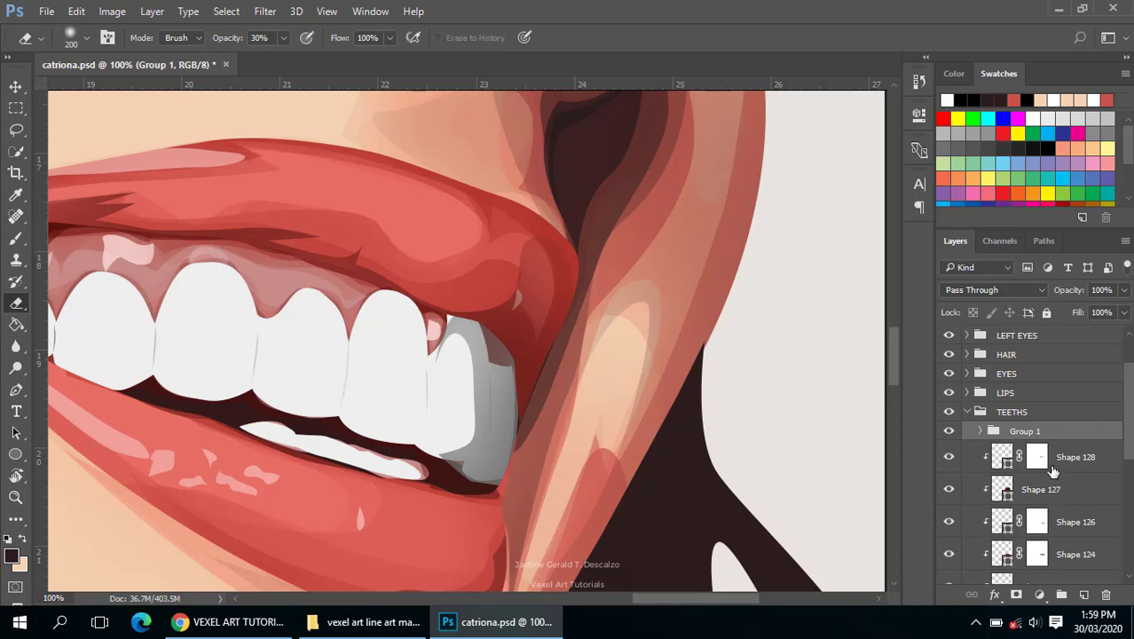
pyautogui.click(979, 431)
pyautogui.doubleClick(1025, 431)
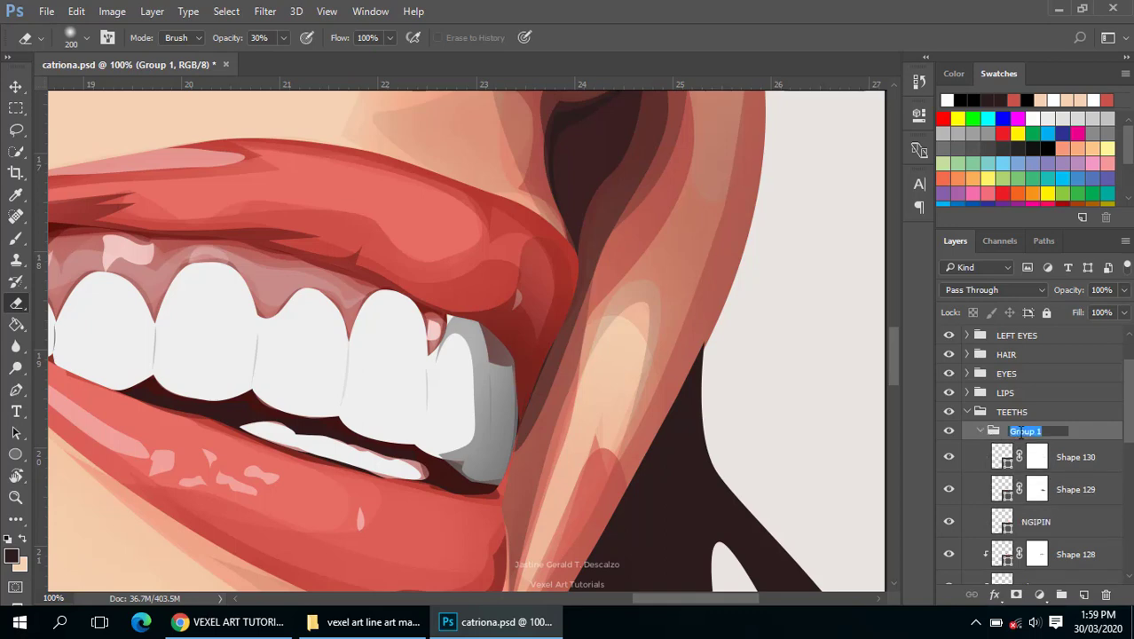
pyautogui.write('NGIPIN')
pyautogui.press('Return')
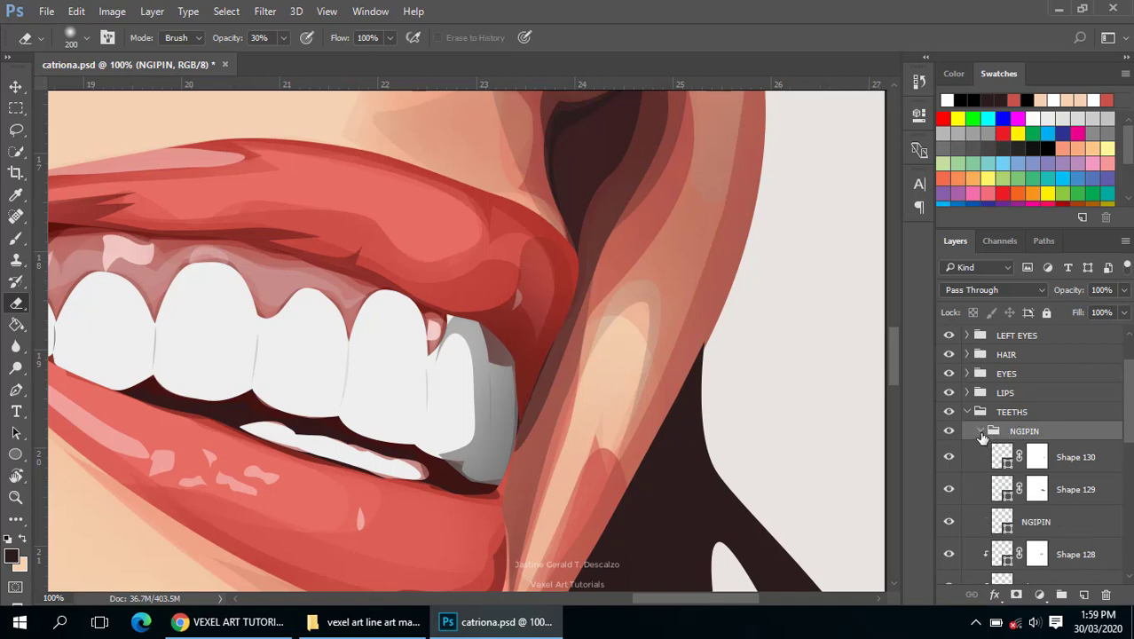
# - Clip Shape 130 and Shape 129 to the NGIPIN teeth shape below them
pyautogui.scroll(-1, 1020, 493)
pyautogui.scroll(-1, 1020, 493)
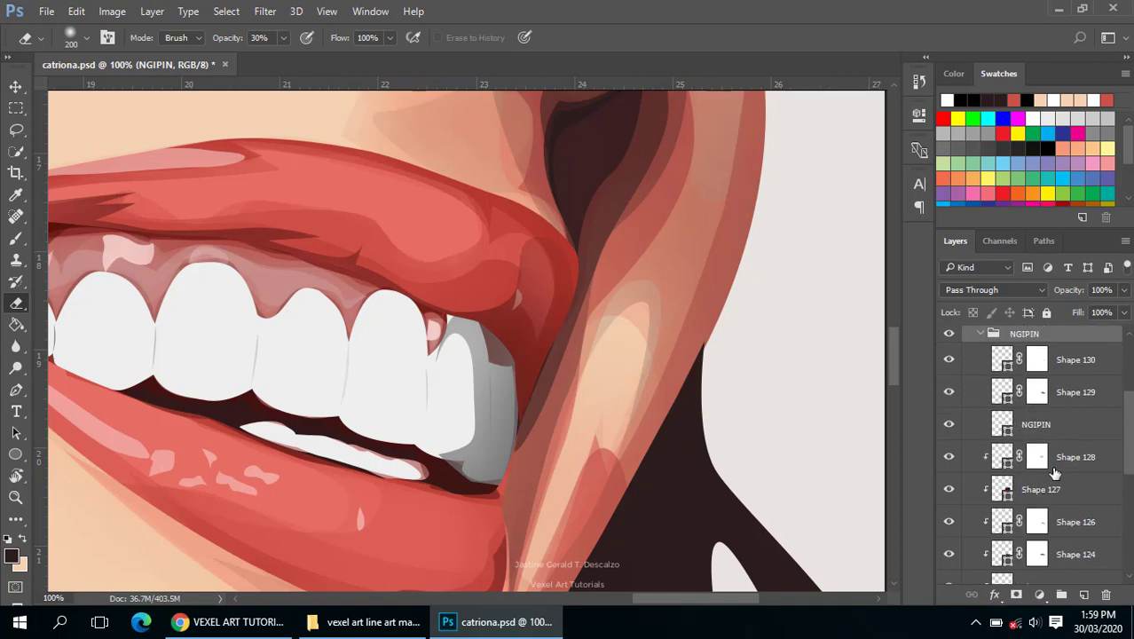
pyautogui.scroll(1, 1047, 457)
pyautogui.click(1040, 397)
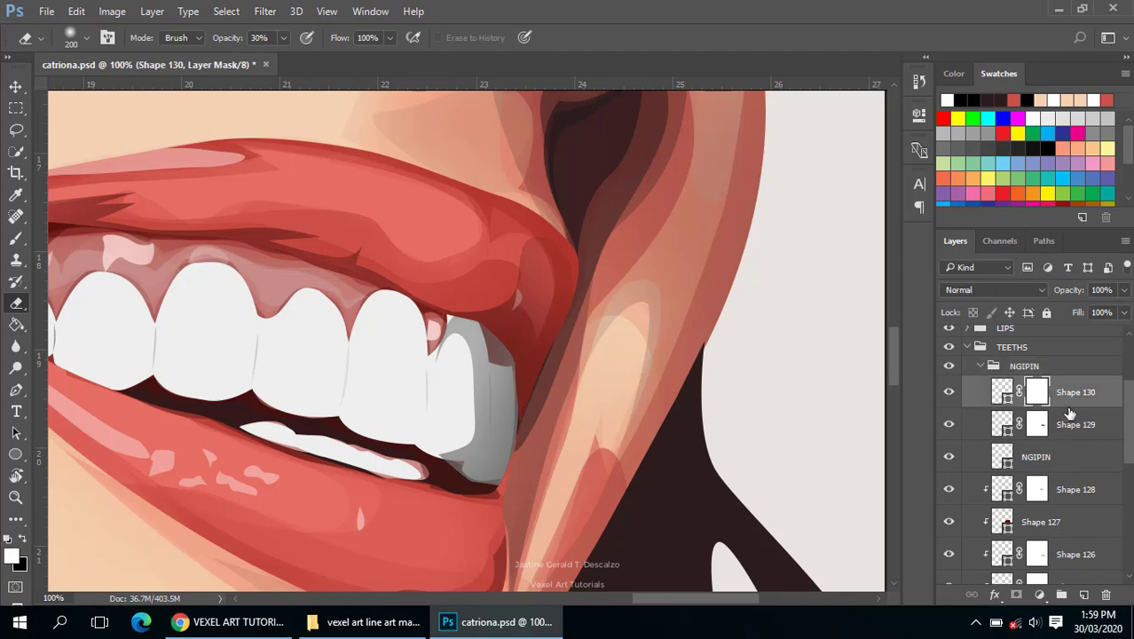
pyautogui.keyDown('alt'); pyautogui.click(1069, 410); pyautogui.keyUp('alt')
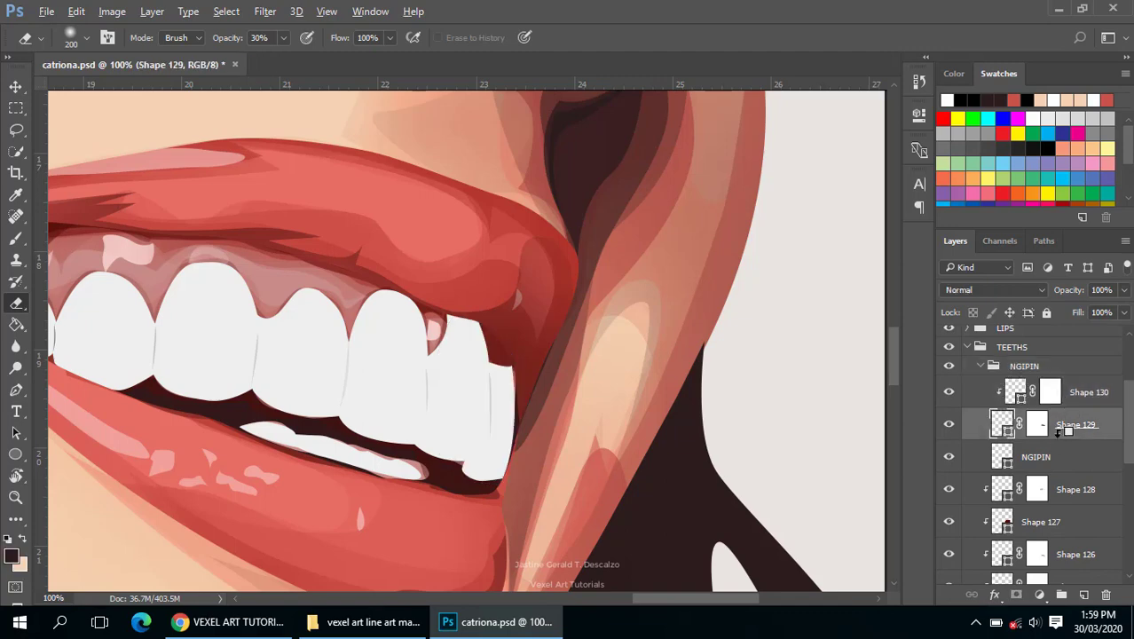
pyautogui.keyDown('alt'); pyautogui.click(1067, 429); pyautogui.keyUp('alt')
# - Select the NGIPIN teeth shape layer with the Pen tool, bringing the back teeth into view
pyautogui.click(1033, 461)
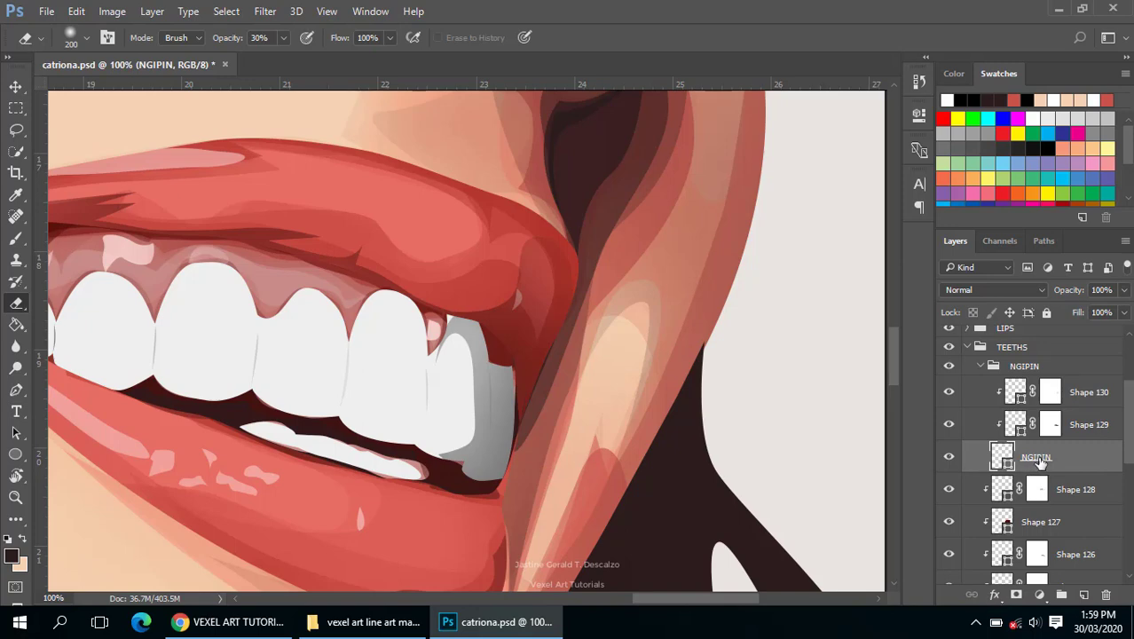
pyautogui.moveTo(550, 432); pyautogui.dragTo(617, 435)
pyautogui.press('p')
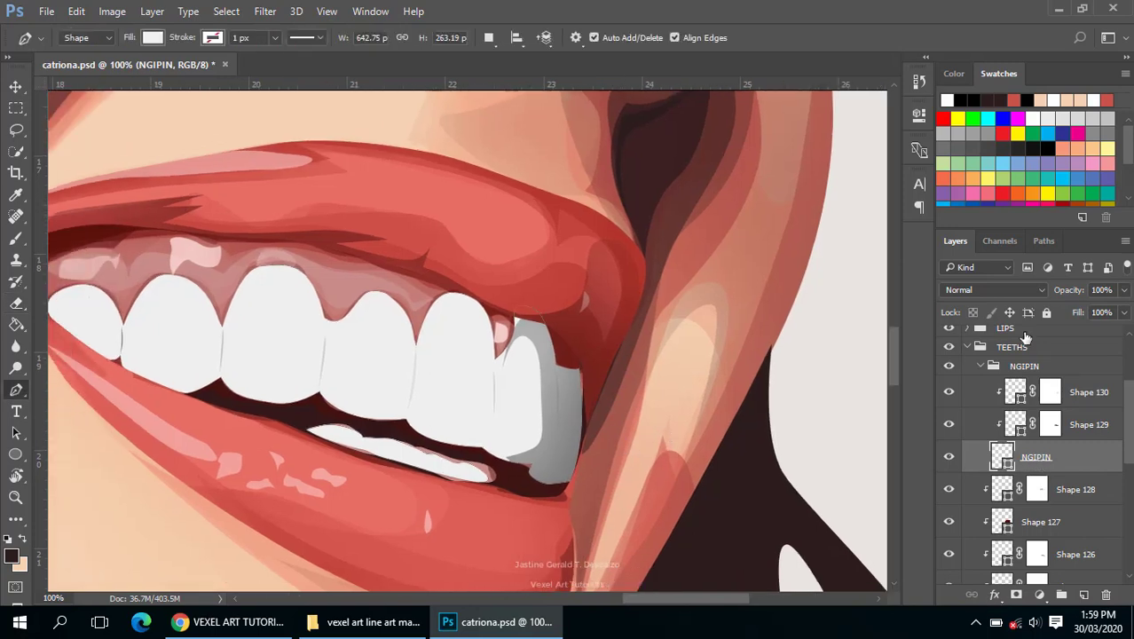
pyautogui.scroll(2, 990, 368)
pyautogui.scroll(2, 970, 414)
# - Toggle the reference photo on and off to compare it with the vexel teeth
pyautogui.click(948, 378)
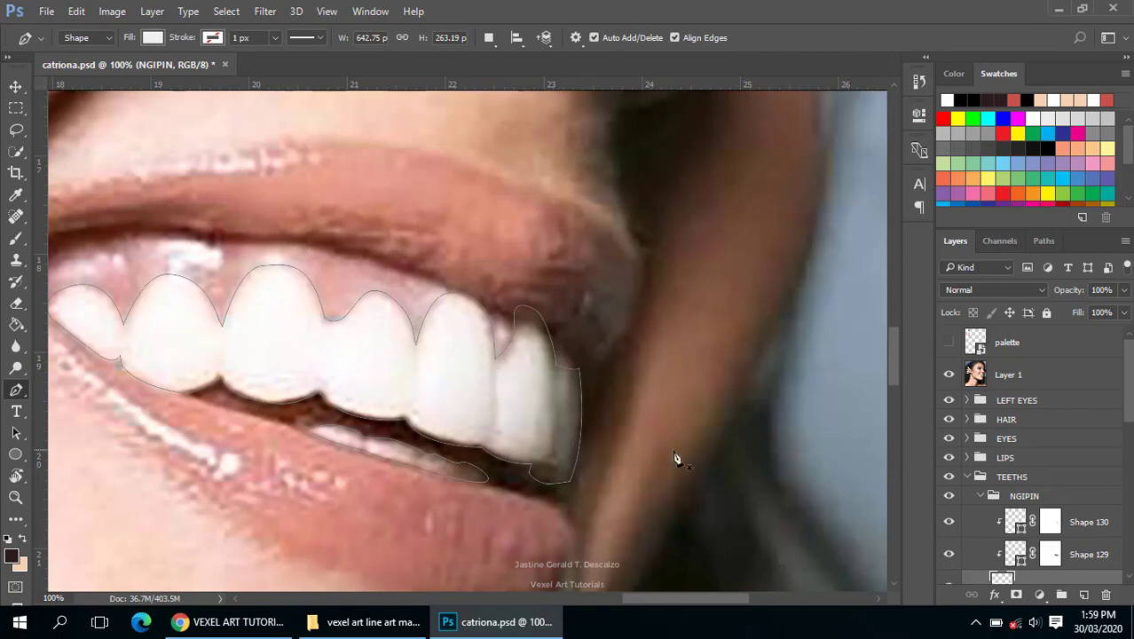
pyautogui.click(949, 374)
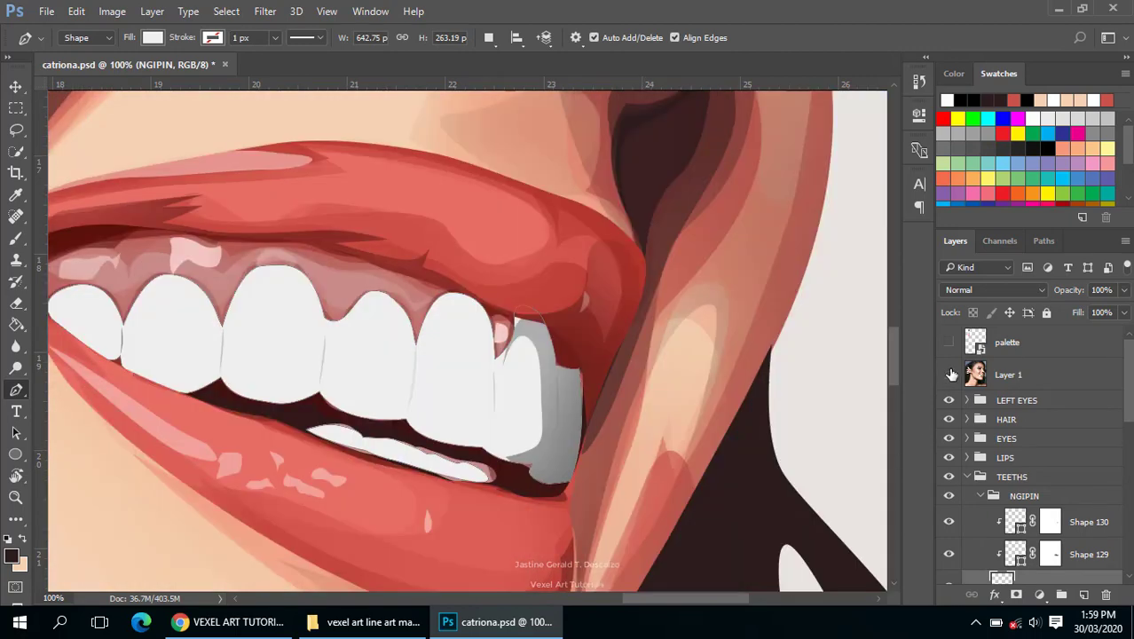
pyautogui.click(949, 375)
pyautogui.click(950, 374)
pyautogui.click(949, 374)
pyautogui.scroll(-1, 836, 395)
pyautogui.scroll(-1, 836, 395)
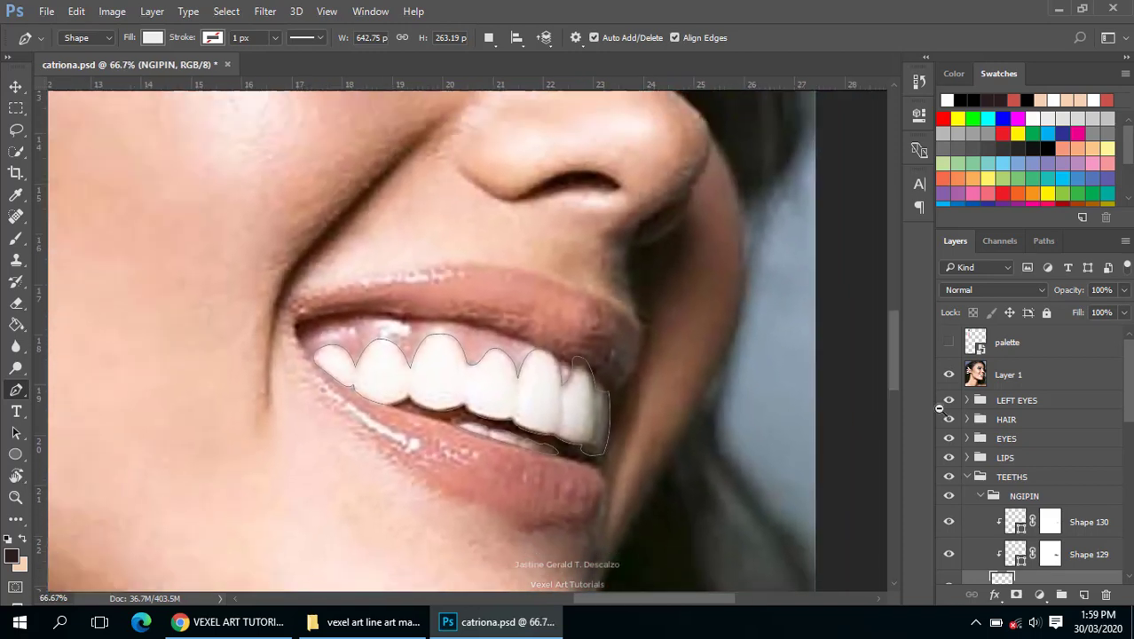
pyautogui.scroll(-1, 836, 394)
# - Hide the photo to inspect the artwork, then show the reference photo over it again
pyautogui.click(949, 374)
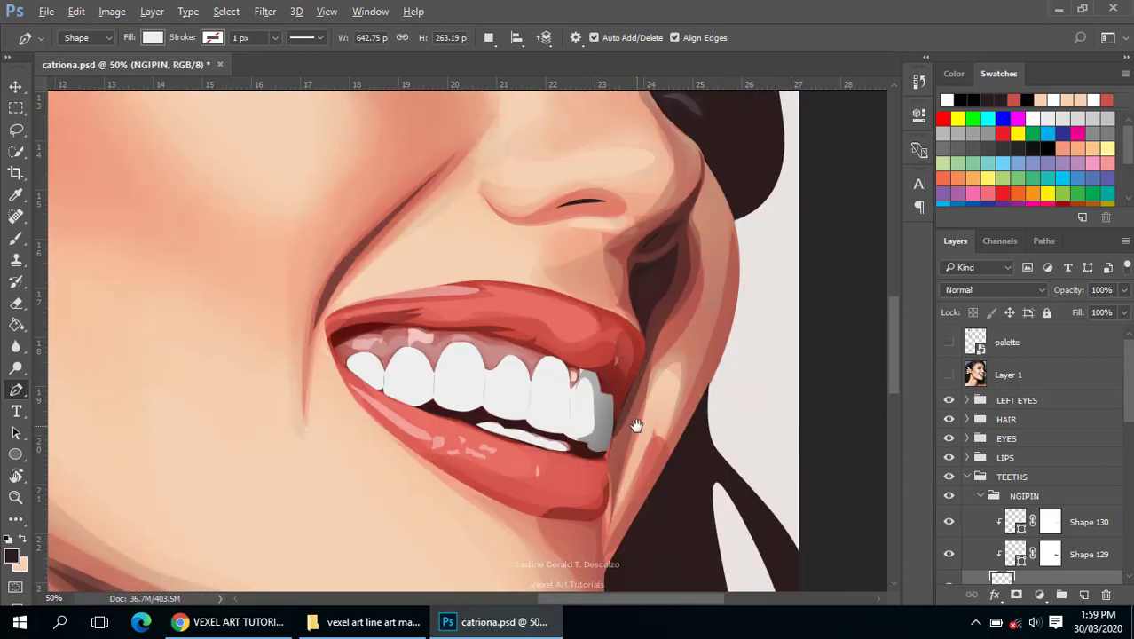
pyautogui.scroll(-2, 643, 424)
pyautogui.scroll(-1, 657, 423)
pyautogui.scroll(-1, 657, 423)
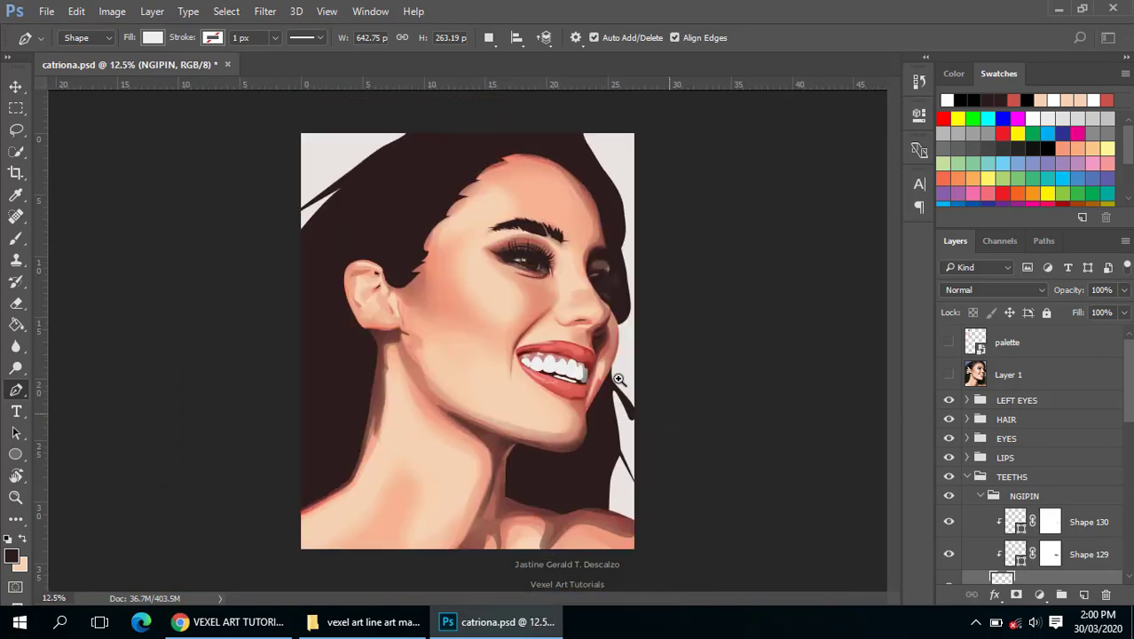
pyautogui.scroll(3, 618, 380)
pyautogui.scroll(2, 616, 379)
pyautogui.scroll(1, 493, 390)
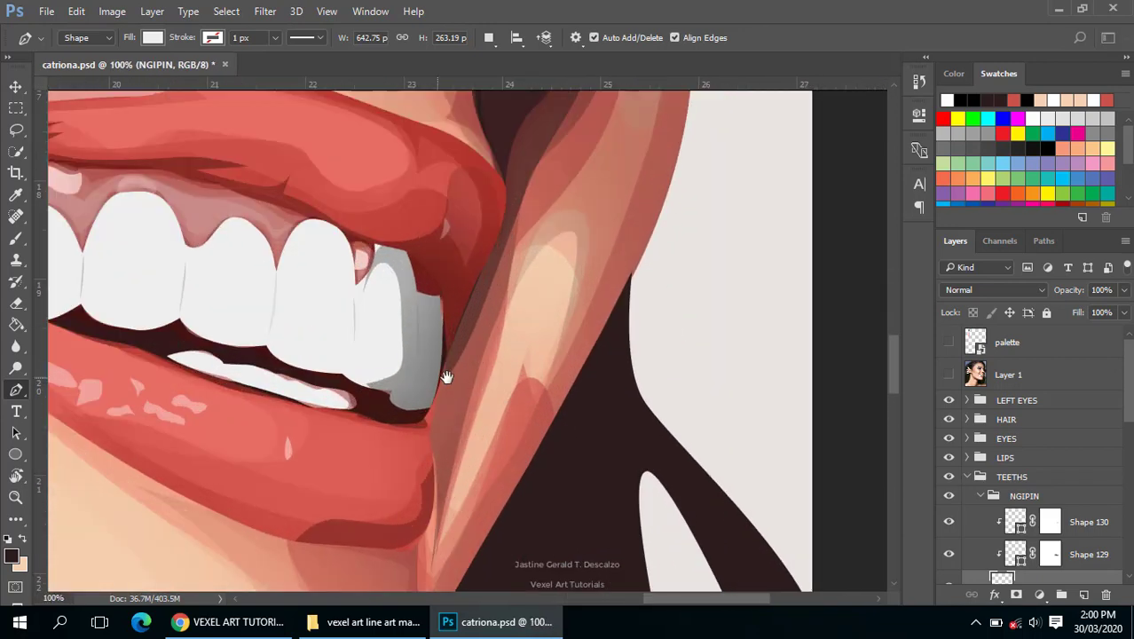
pyautogui.scroll(-1, 1029, 470)
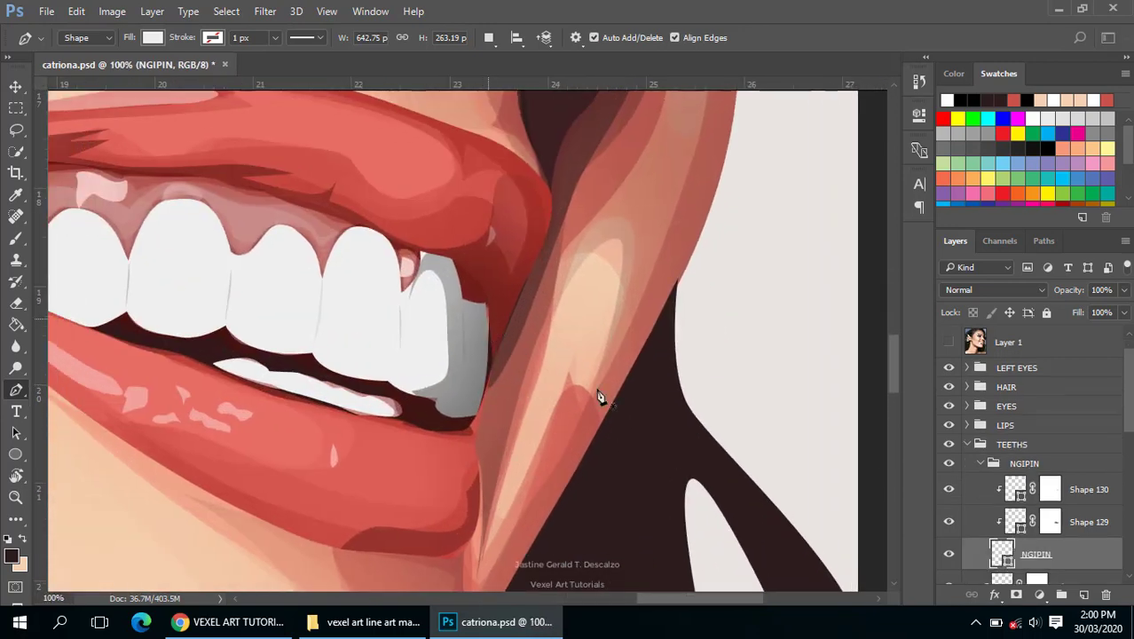
pyautogui.scroll(-1, 1020, 454)
pyautogui.scroll(-2, 1019, 452)
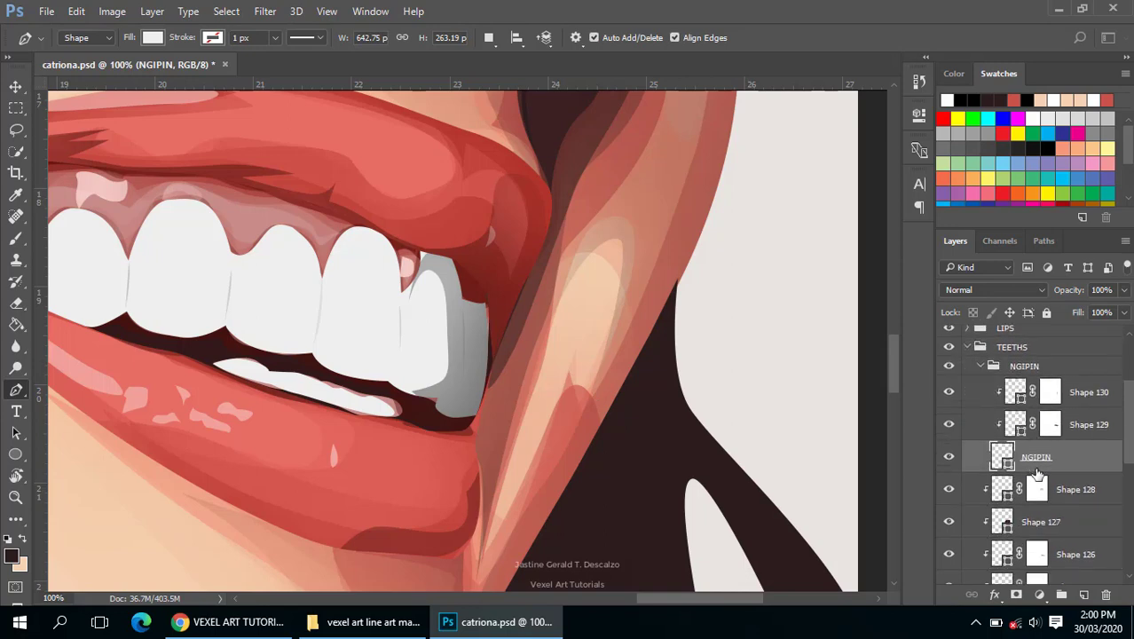
pyautogui.scroll(1, 1037, 472)
pyautogui.scroll(-2, 1035, 473)
pyautogui.scroll(2, 1032, 474)
pyautogui.scroll(-1, 1031, 475)
pyautogui.scroll(3, 958, 373)
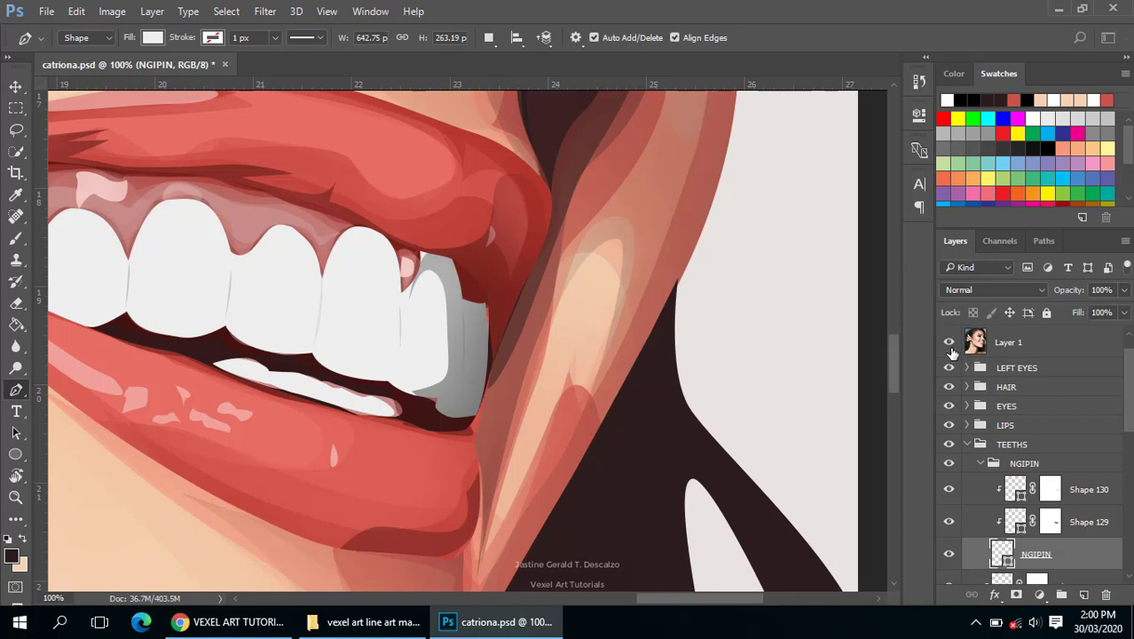
pyautogui.click(949, 346)
# - Select the NGIPIN teeth layer and reveal the anchor points of its outline
pyautogui.scroll(-3, 1018, 488)
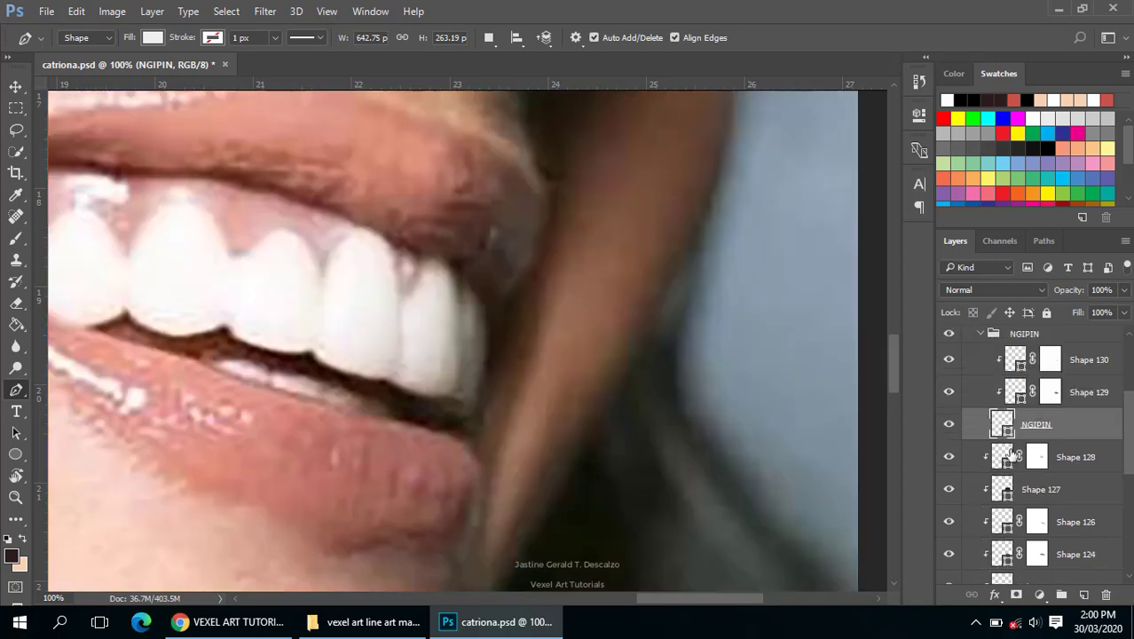
pyautogui.click(1012, 394)
pyautogui.click(1033, 424)
pyautogui.scroll(2, 526, 315)
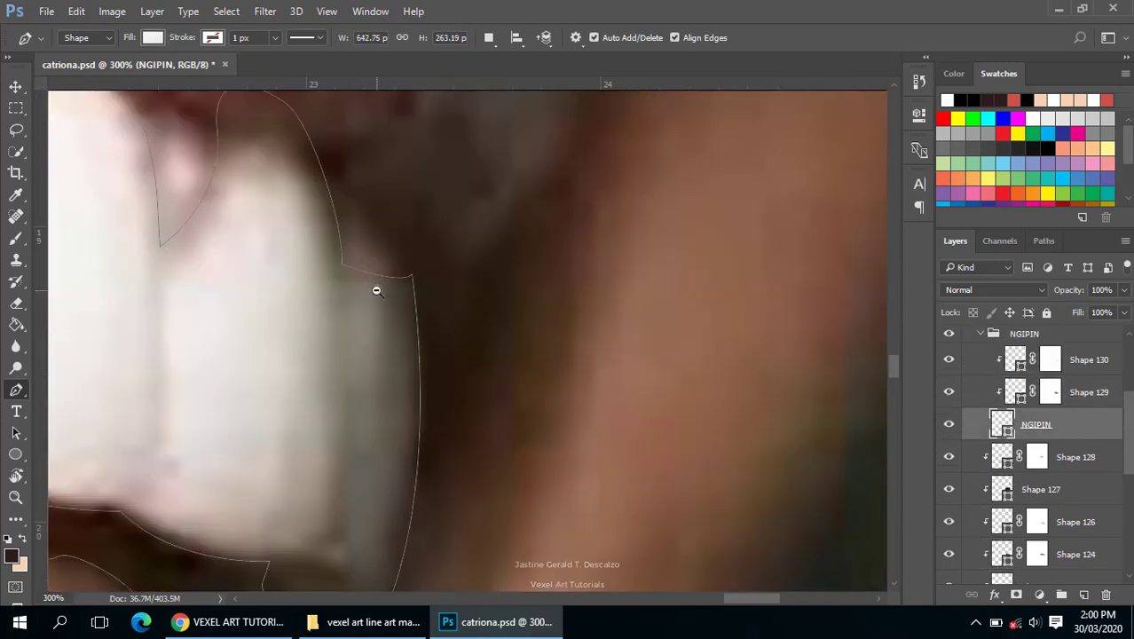
pyautogui.scroll(-1, 376, 290)
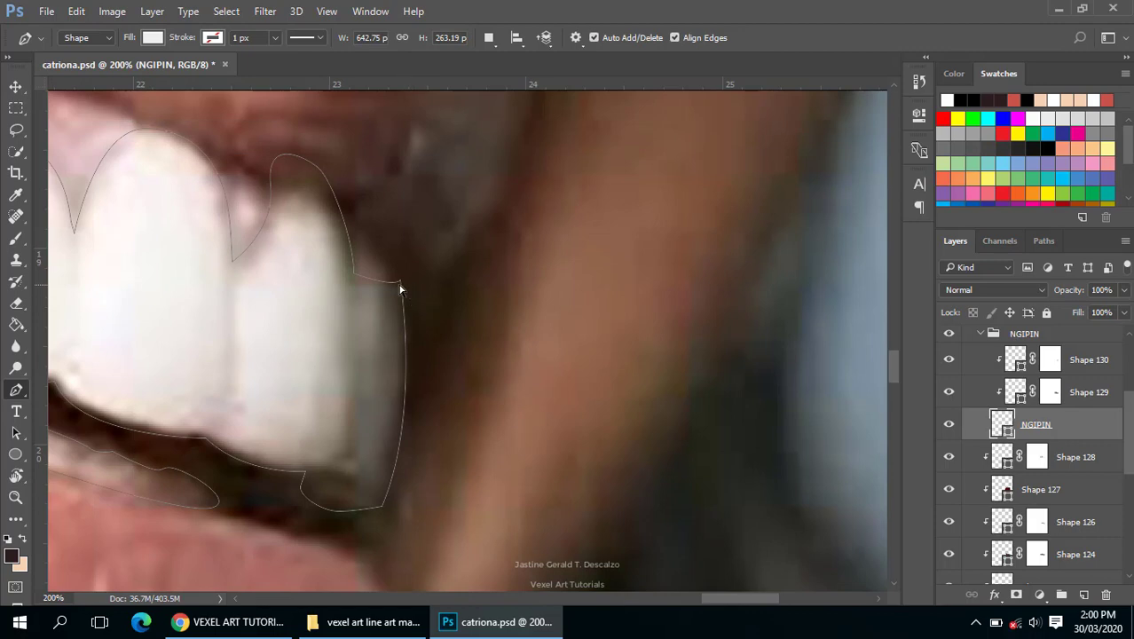
pyautogui.click(407, 286)
# - Move the rear tooth's corner and notch anchors and bend their curves to match the photo
pyautogui.moveTo(407, 288); pyautogui.dragTo(409, 280)
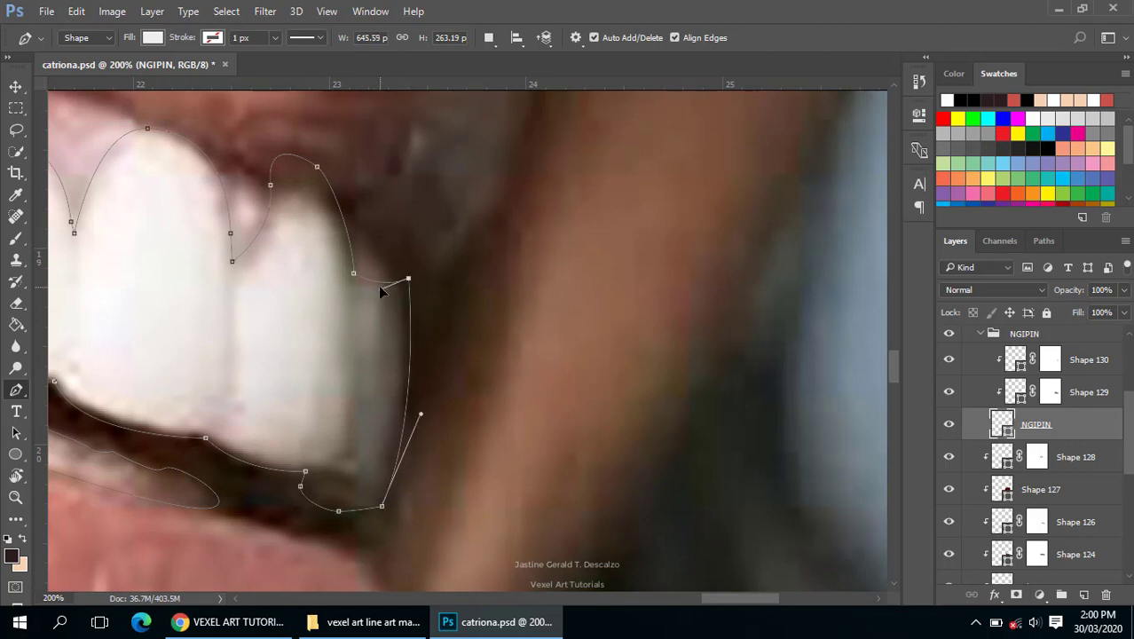
pyautogui.moveTo(353, 273); pyautogui.dragTo(363, 273)
pyautogui.moveTo(363, 245); pyautogui.dragTo(363, 223)
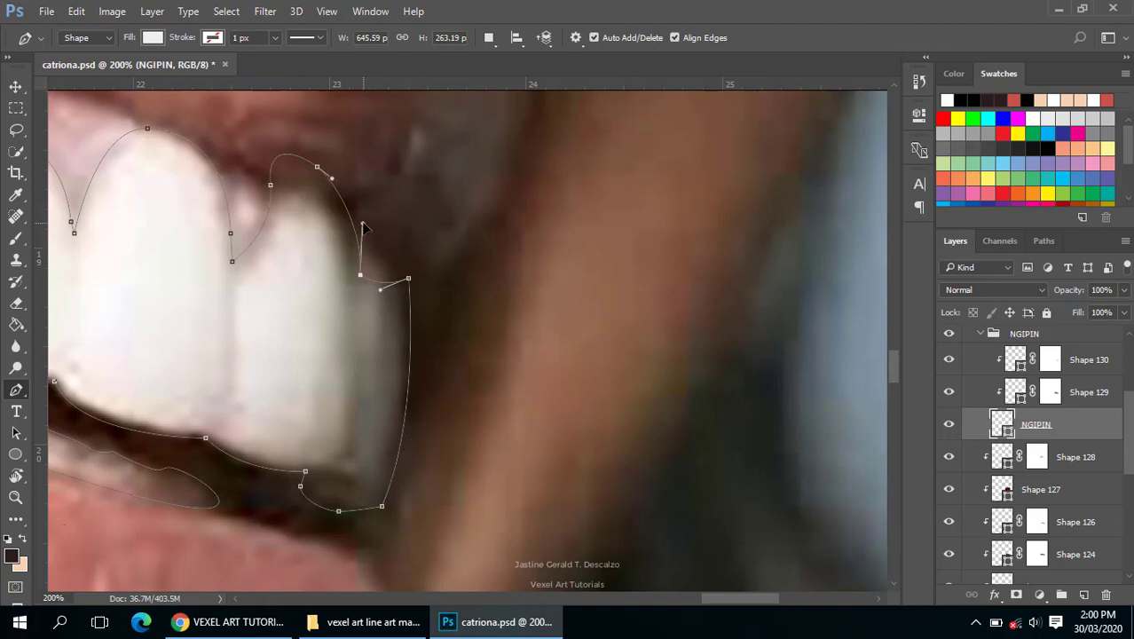
pyautogui.moveTo(381, 506)
pyautogui.mouseDown()
pyautogui.moveTo(423, 417)
pyautogui.moveTo(425, 362)
pyautogui.mouseUp()
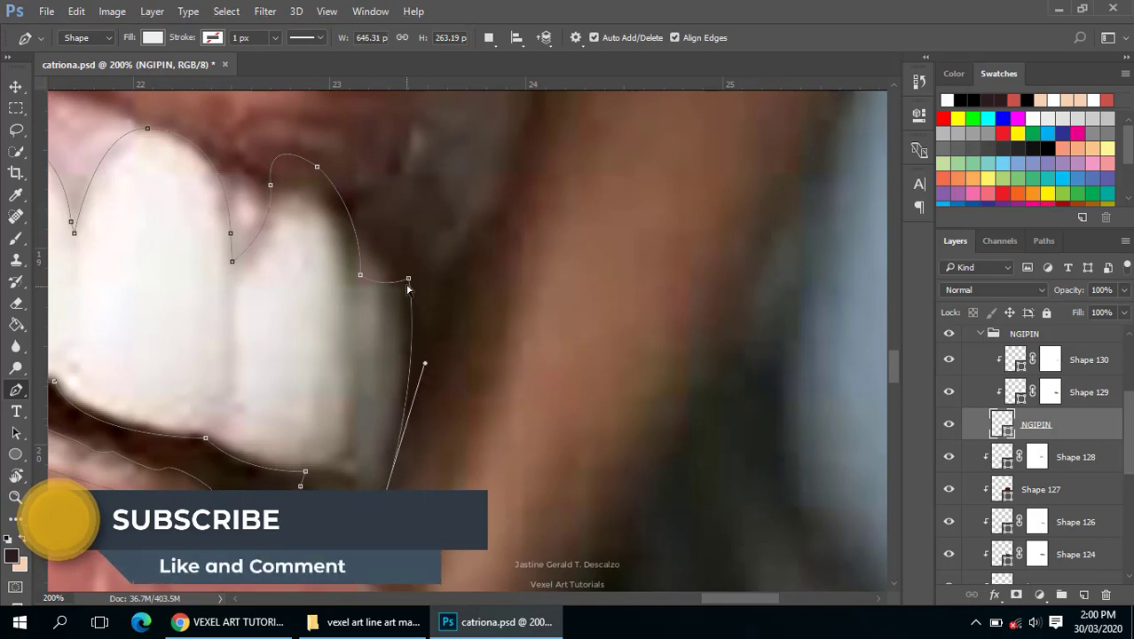
pyautogui.moveTo(411, 282); pyautogui.dragTo(407, 285)
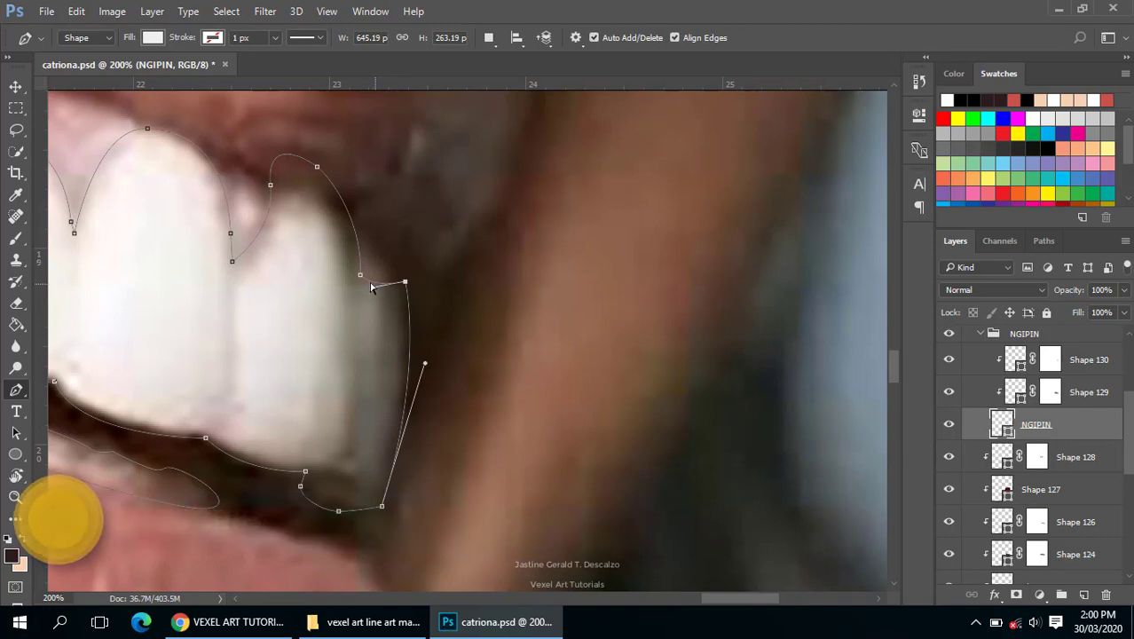
pyautogui.keyDown('ctrl'); pyautogui.click(361, 276); pyautogui.keyUp('ctrl')
pyautogui.moveTo(357, 279); pyautogui.dragTo(354, 278)
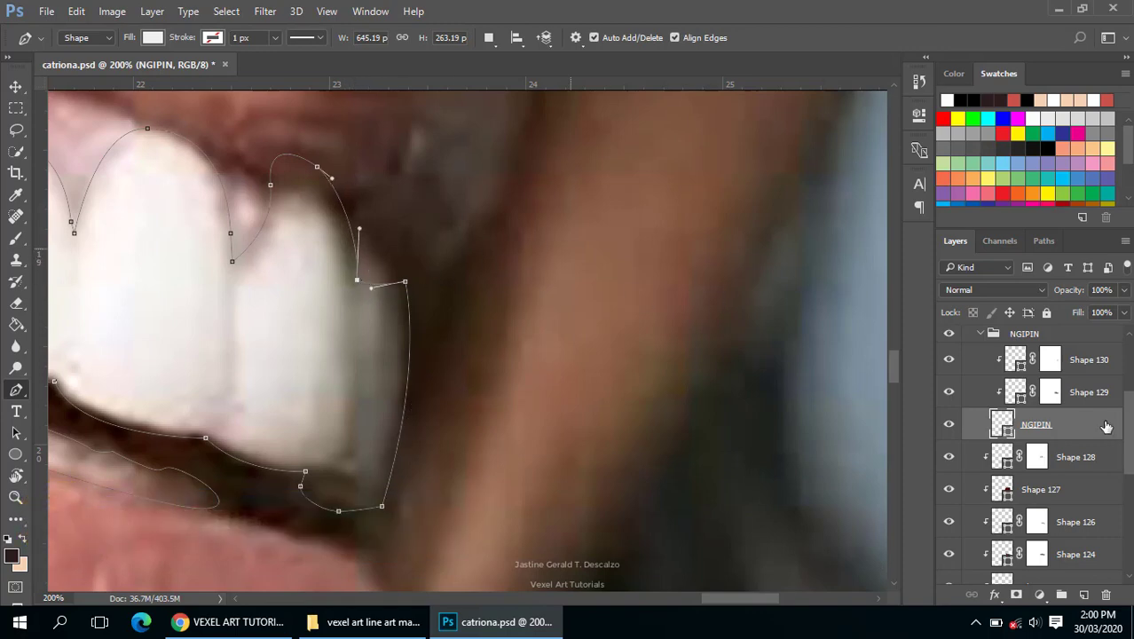
pyautogui.scroll(3, 1053, 418)
pyautogui.click(948, 375)
pyautogui.scroll(-3, 619, 367)
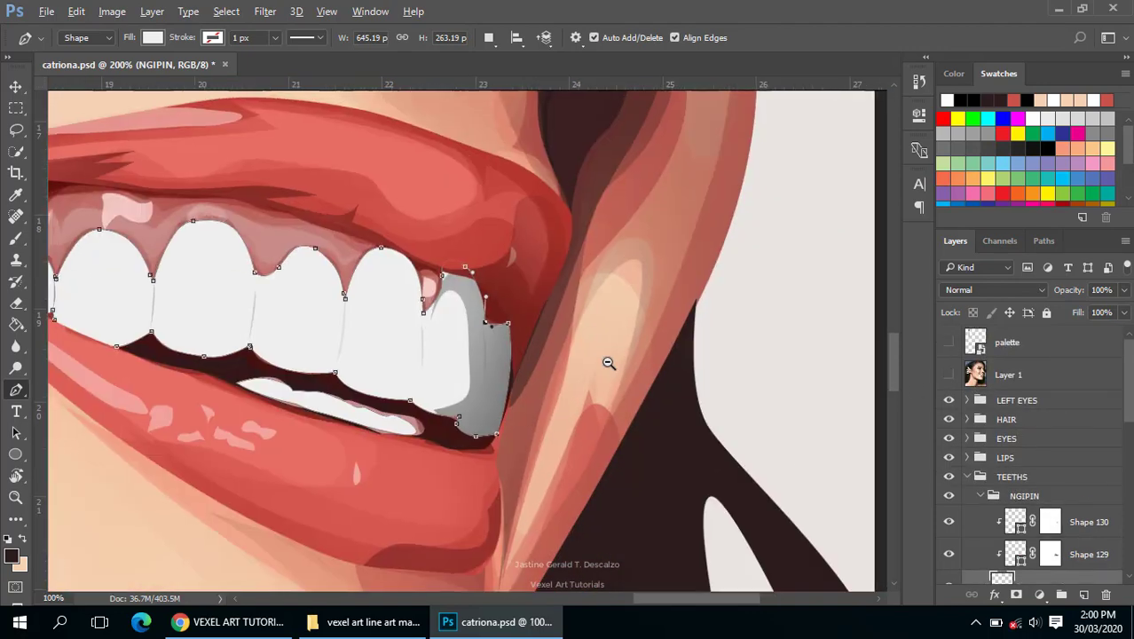
pyautogui.scroll(-2, 612, 366)
pyautogui.scroll(-1, 612, 366)
pyautogui.scroll(-1, 559, 377)
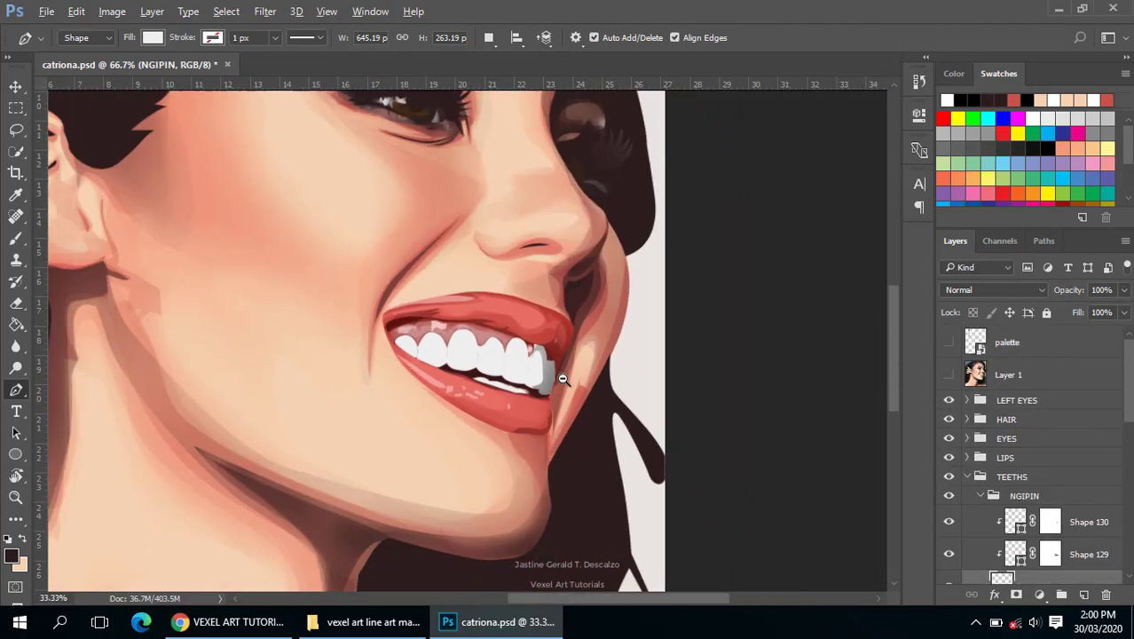
pyautogui.scroll(-1, 559, 377)
pyautogui.scroll(-1, 569, 379)
pyautogui.scroll(-1, 569, 379)
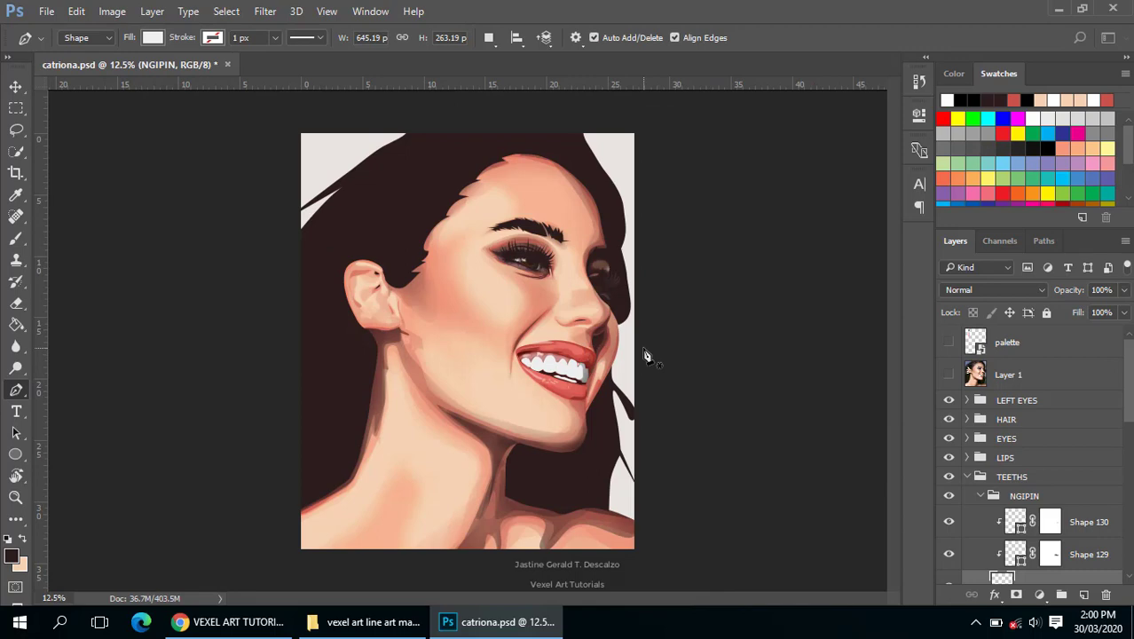
pyautogui.scroll(1, 646, 355)
pyautogui.scroll(1, 648, 360)
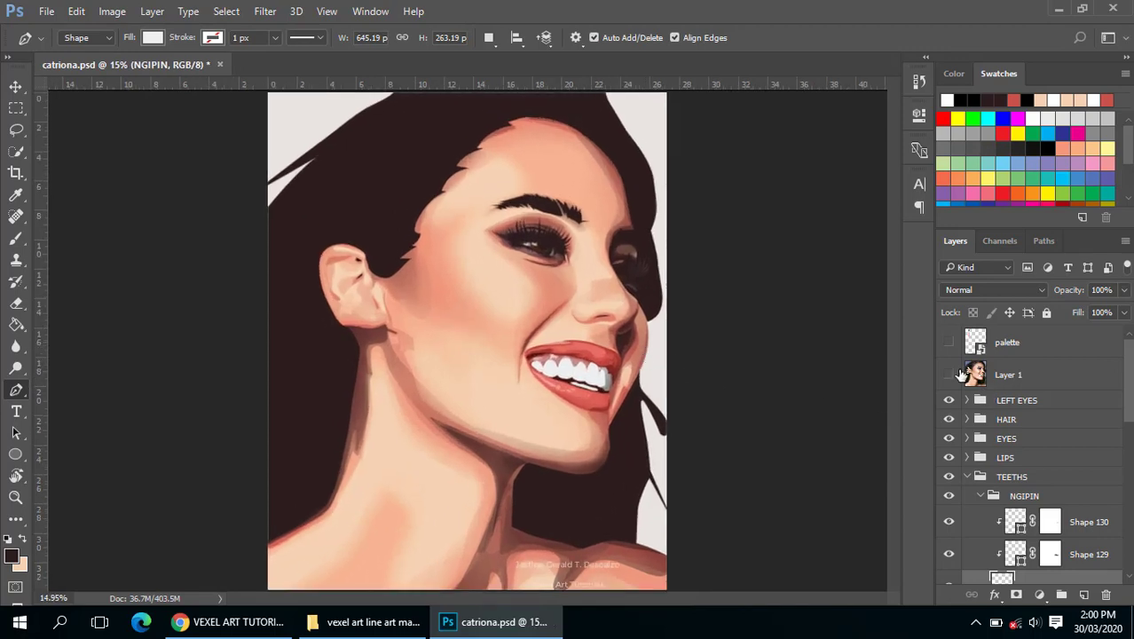
pyautogui.click(949, 374)
pyautogui.click(949, 374)
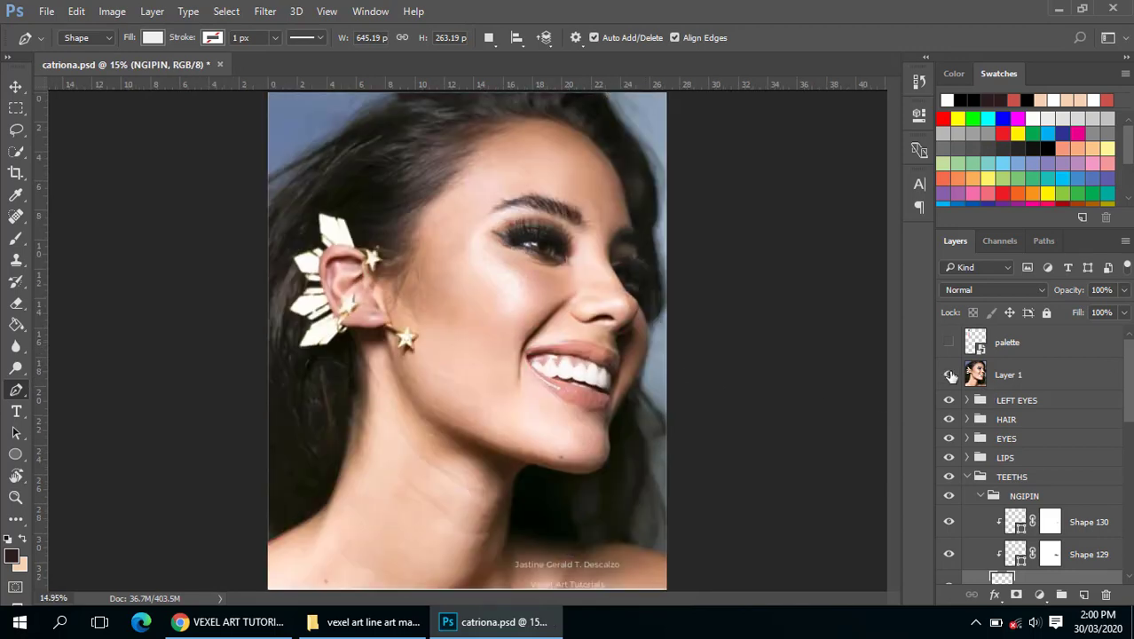
pyautogui.click(949, 374)
pyautogui.click(949, 375)
pyautogui.scroll(1, 595, 346)
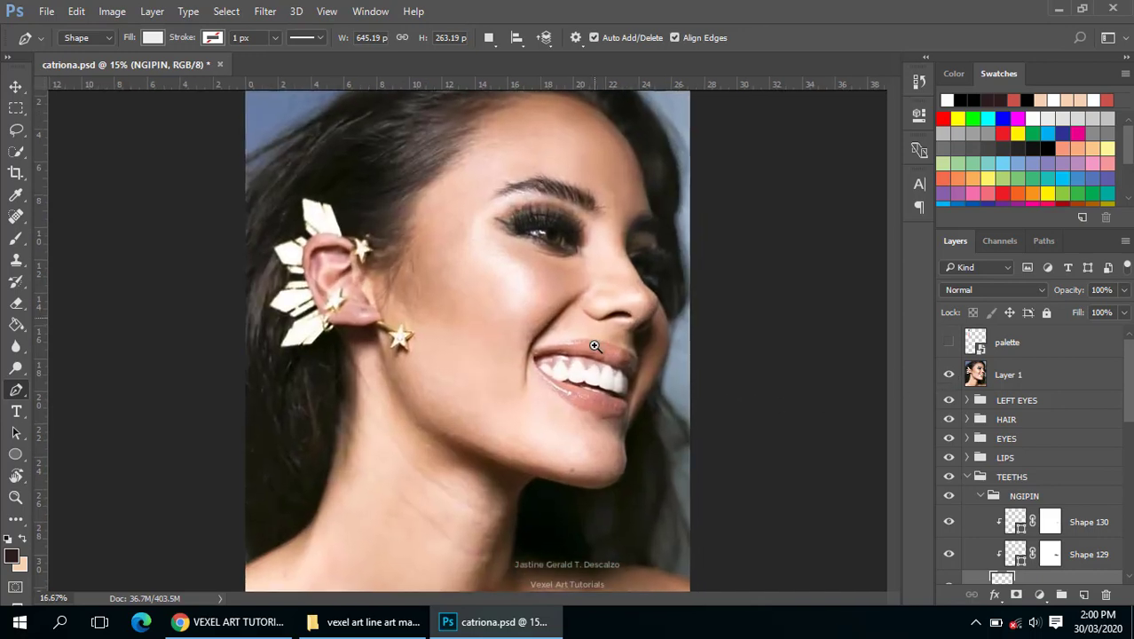
pyautogui.scroll(3, 589, 337)
pyautogui.scroll(2, 589, 337)
pyautogui.moveTo(665, 470); pyautogui.dragTo(633, 408)
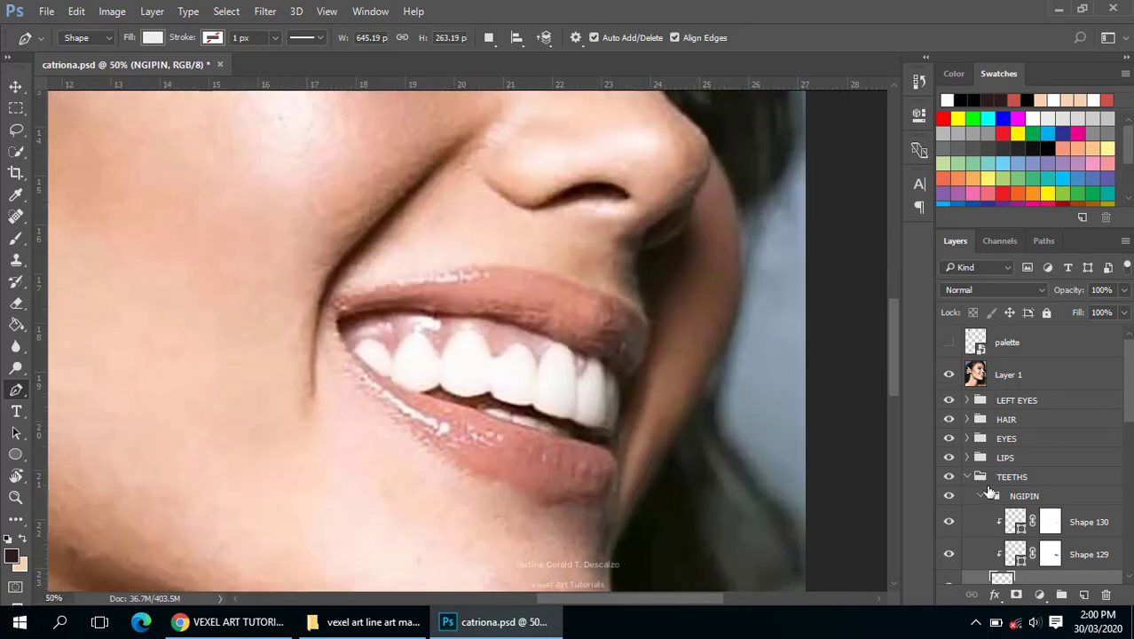
pyautogui.scroll(-3, 989, 492)
# - On the NGIPIN outline, add a back-tooth anchor, adjust its curve and delete the misplaced anchor
pyautogui.click(1033, 489)
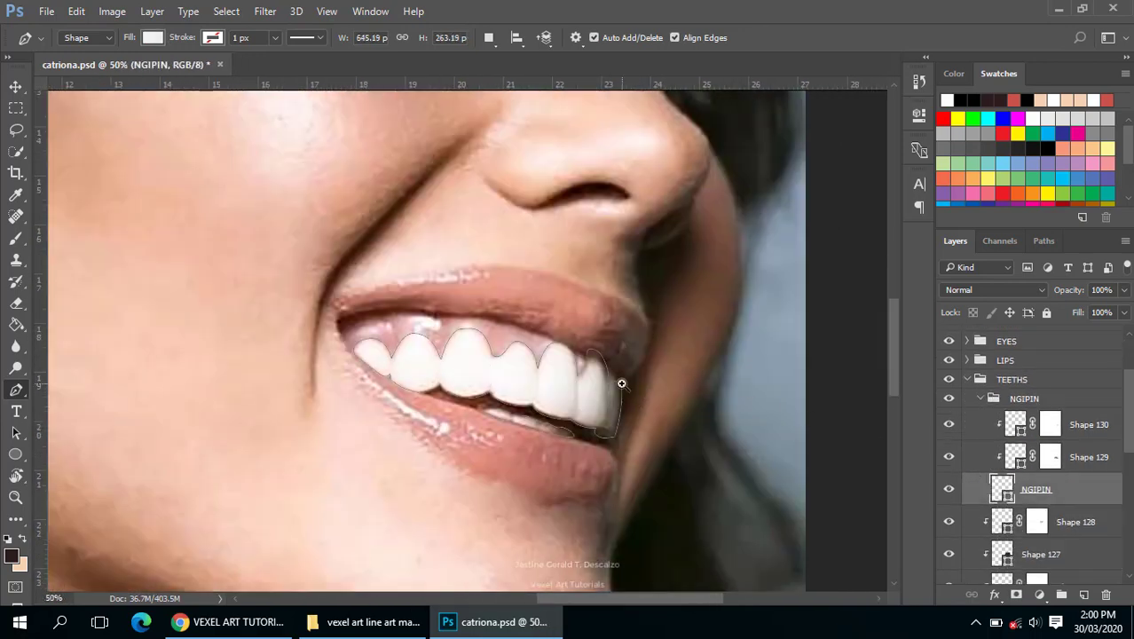
pyautogui.scroll(1, 621, 383)
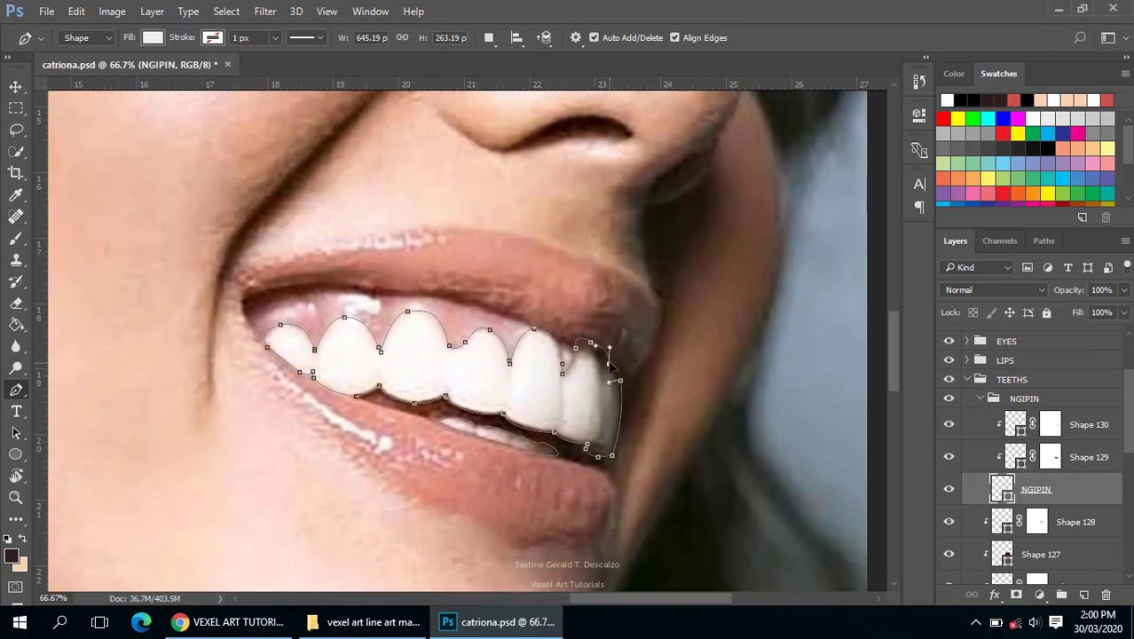
pyautogui.scroll(2, 601, 357)
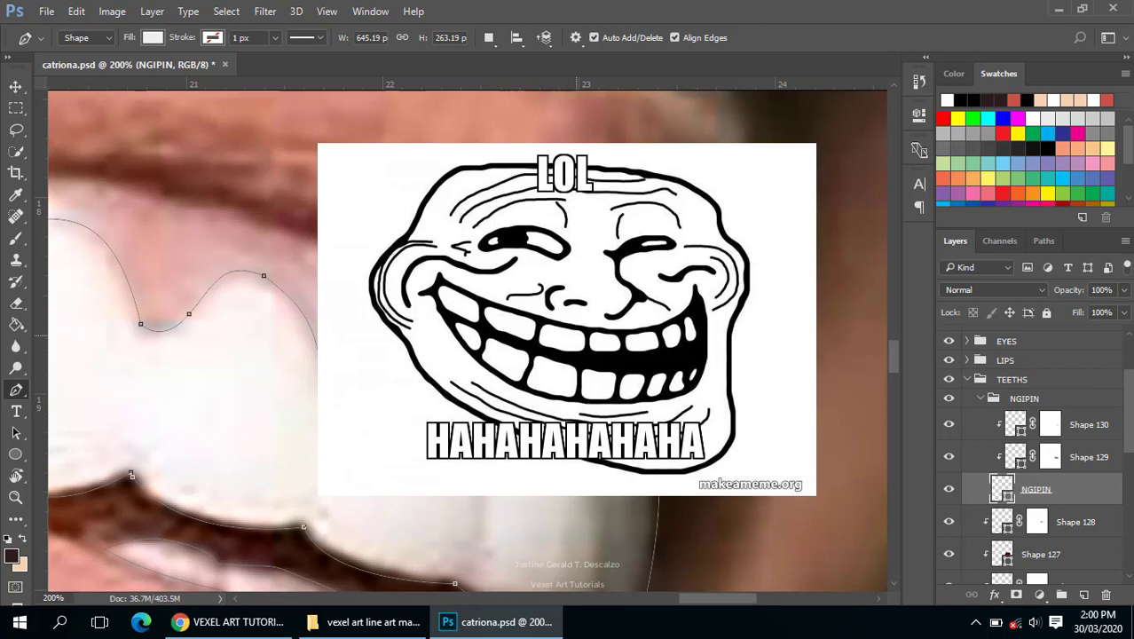
pyautogui.click(519, 330)
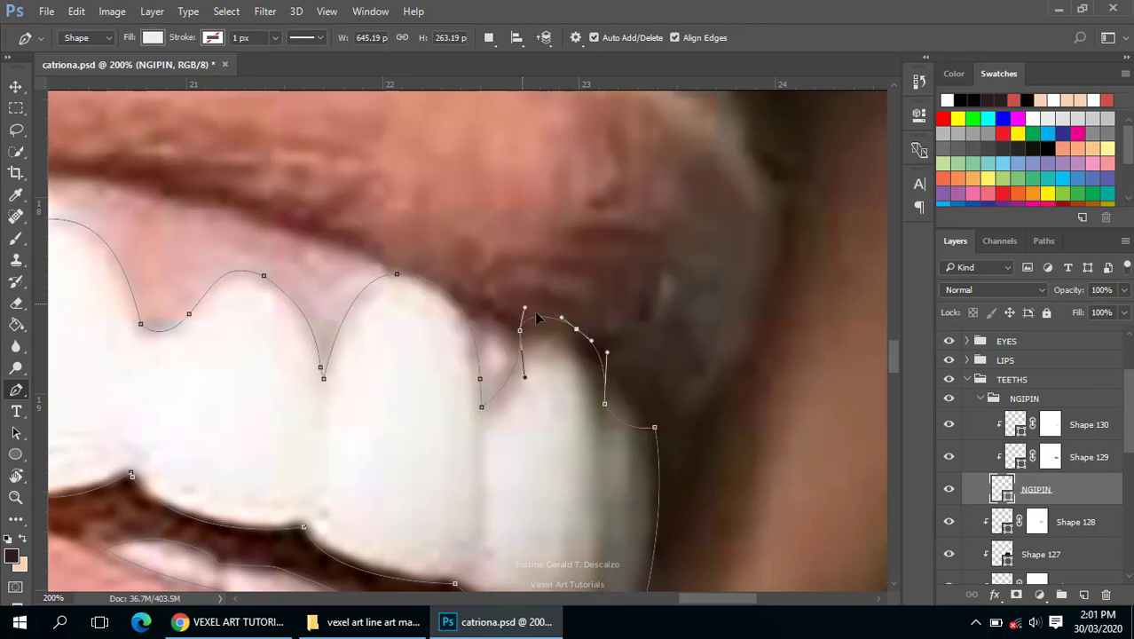
pyautogui.keyDown('ctrl'); pyautogui.click(604, 408); pyautogui.keyUp('ctrl')
pyautogui.moveTo(607, 358); pyautogui.dragTo(602, 354)
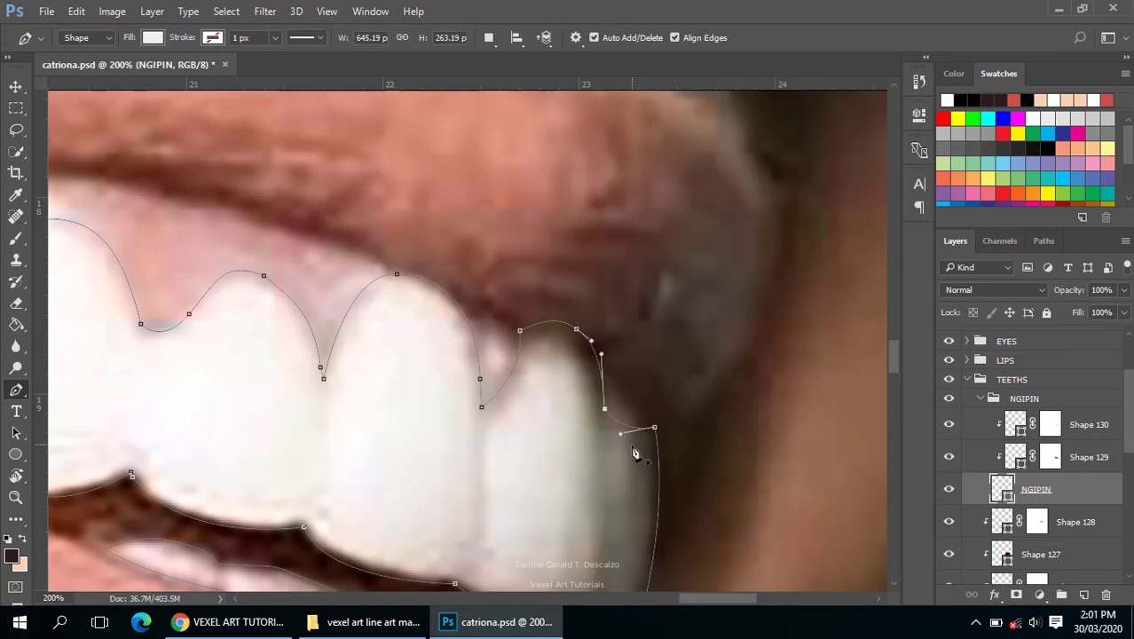
pyautogui.press('Delete')
# - Continue the outline from its lower endpoint along the back tooth edge and close it at the top
pyautogui.click(655, 429)
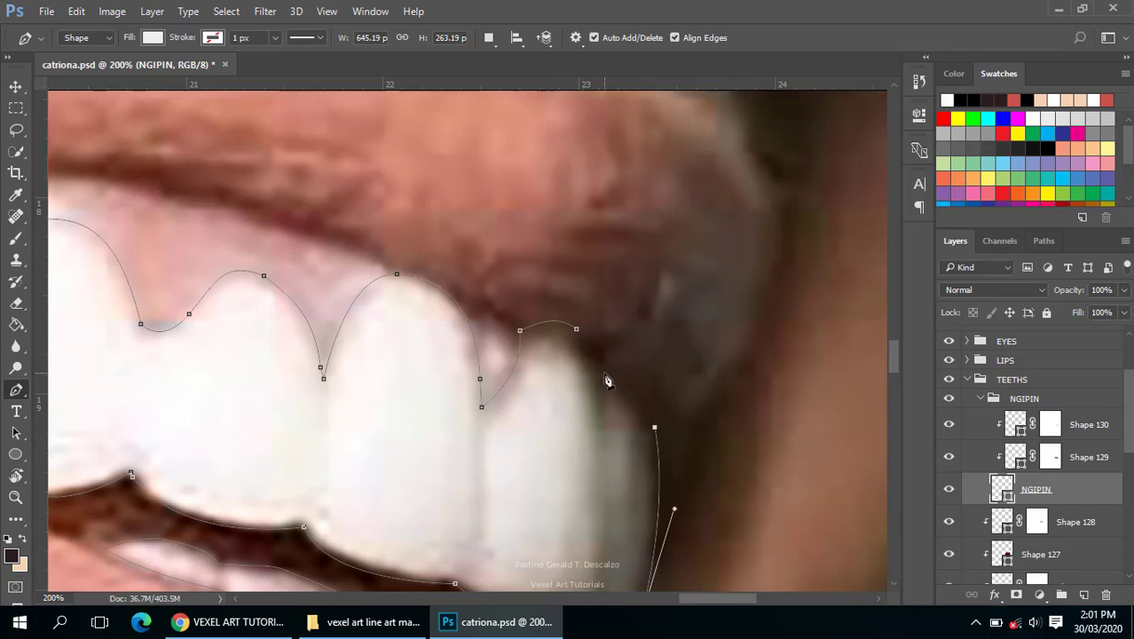
pyautogui.moveTo(605, 374); pyautogui.dragTo(581, 364)
pyautogui.click(605, 376)
pyautogui.click(576, 331)
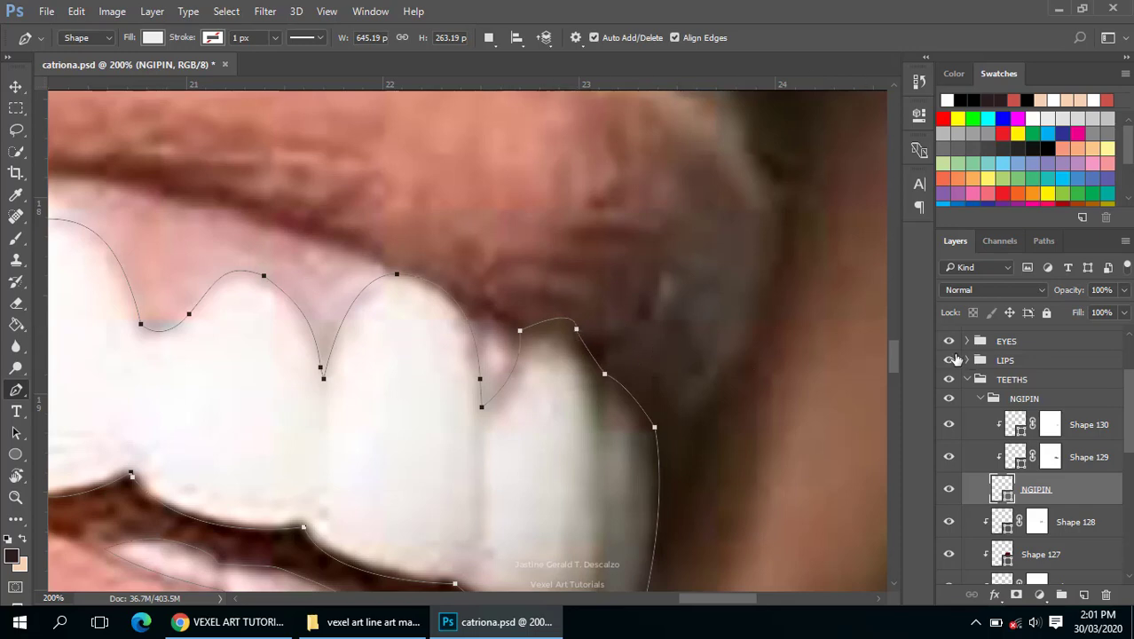
pyautogui.keyDown('alt'); pyautogui.scroll(-2, 738, 414); pyautogui.keyUp('alt')
pyautogui.keyDown('alt'); pyautogui.scroll(-1, 681, 407); pyautogui.keyUp('alt')
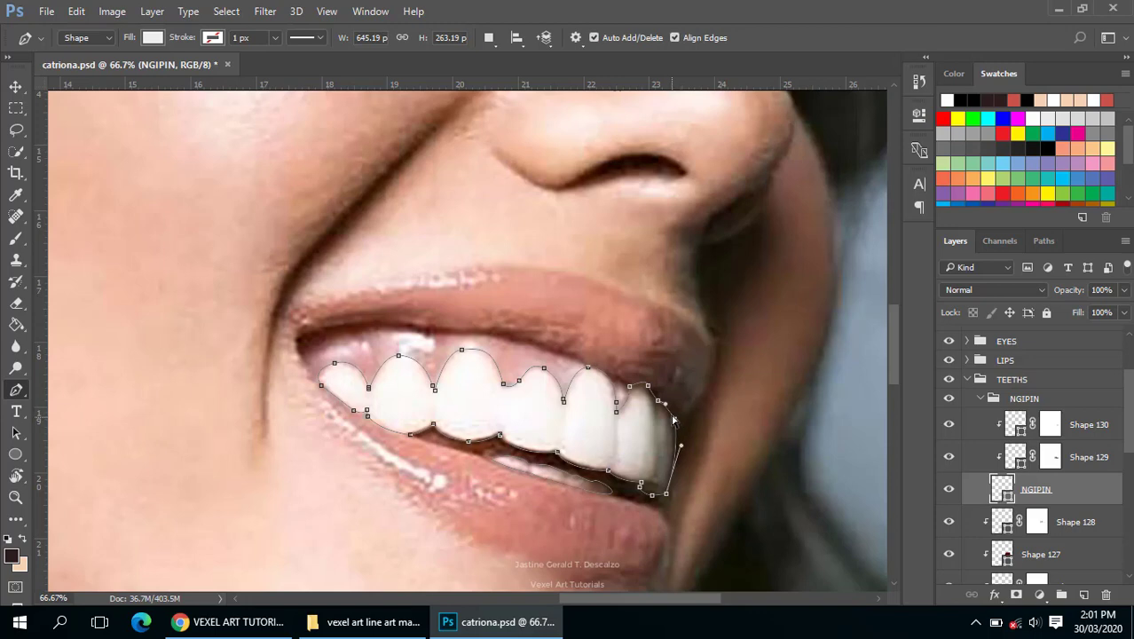
pyautogui.keyDown('alt'); pyautogui.scroll(1, 719, 434); pyautogui.keyUp('alt')
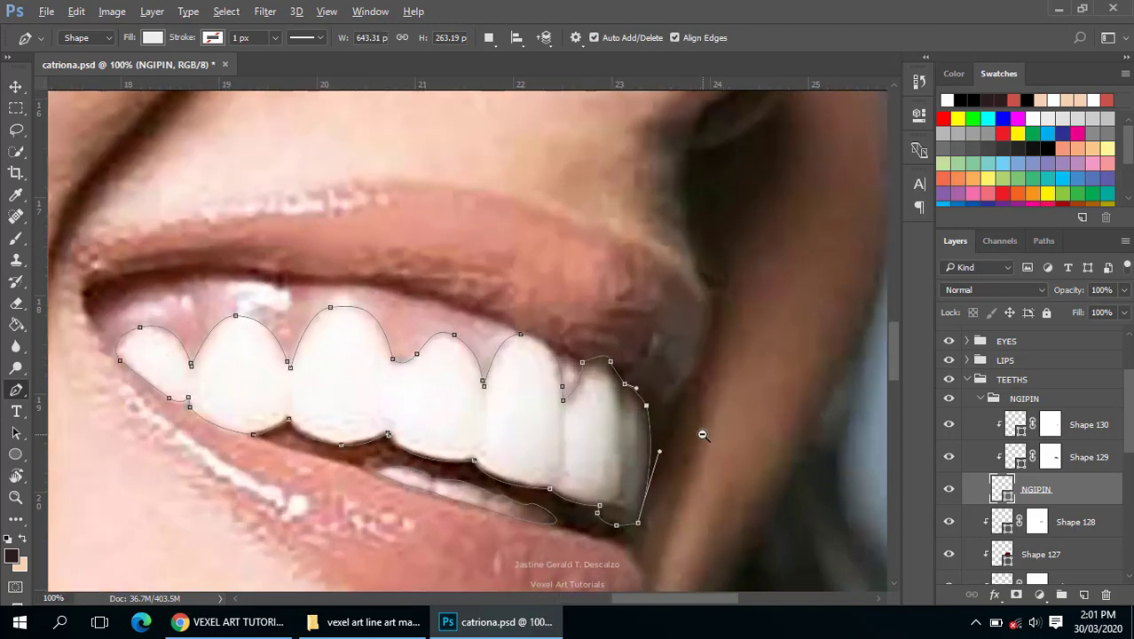
pyautogui.keyDown('alt'); pyautogui.scroll(-1, 703, 435); pyautogui.keyUp('alt')
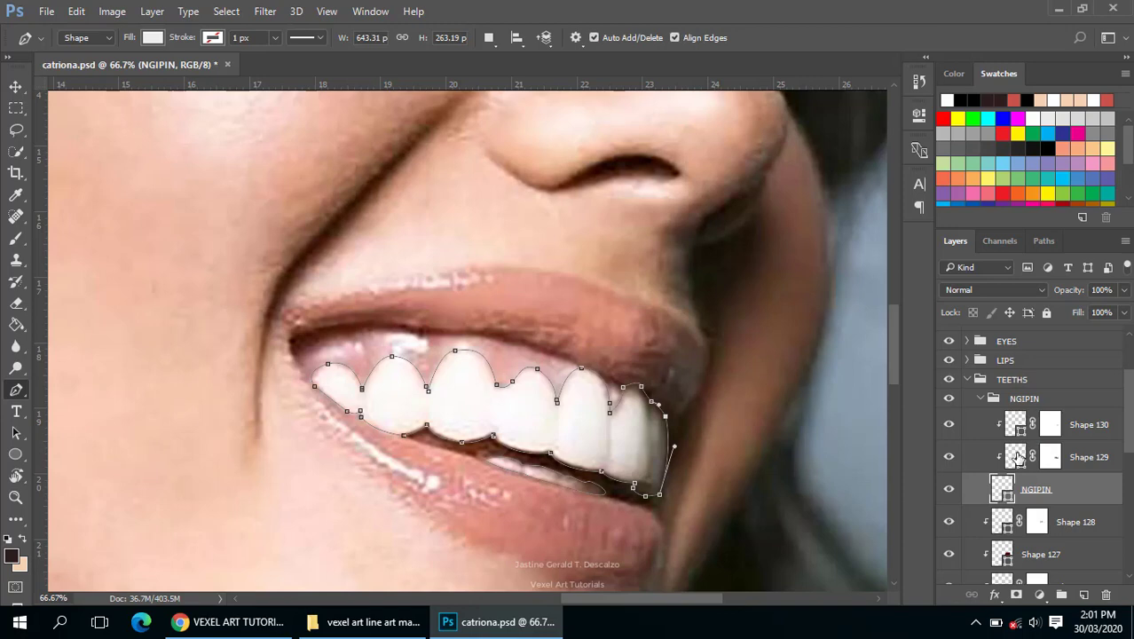
pyautogui.scroll(1, 1018, 457)
pyautogui.scroll(1, 994, 426)
pyautogui.scroll(1, 958, 382)
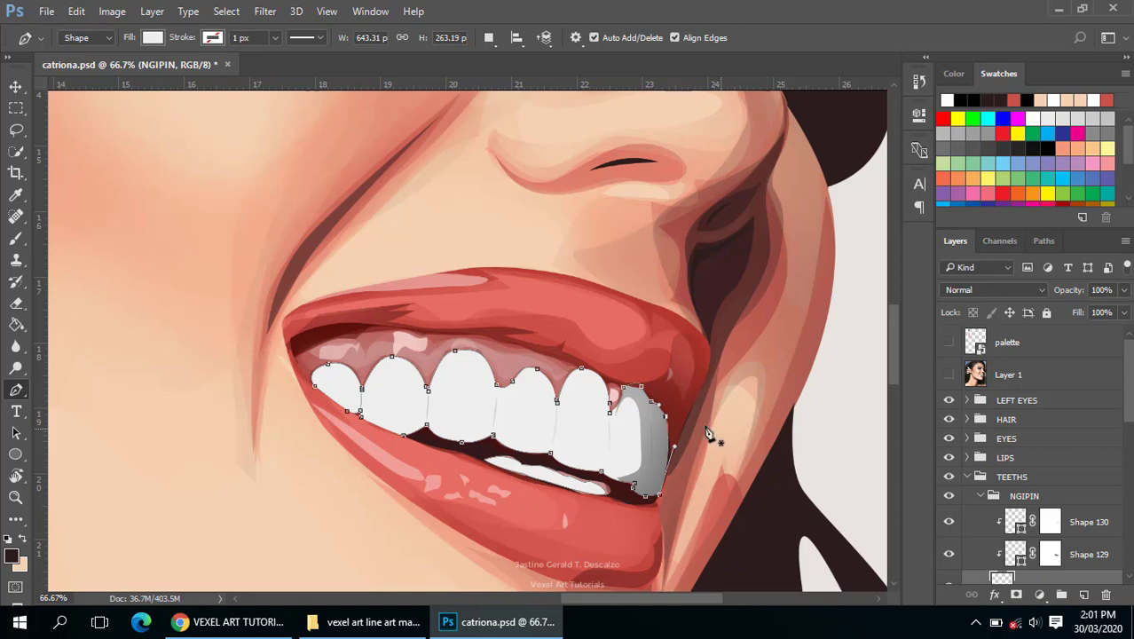
# - Show the reference photo under the vector art and bring the back tooth into view
pyautogui.scroll(2, 704, 424)
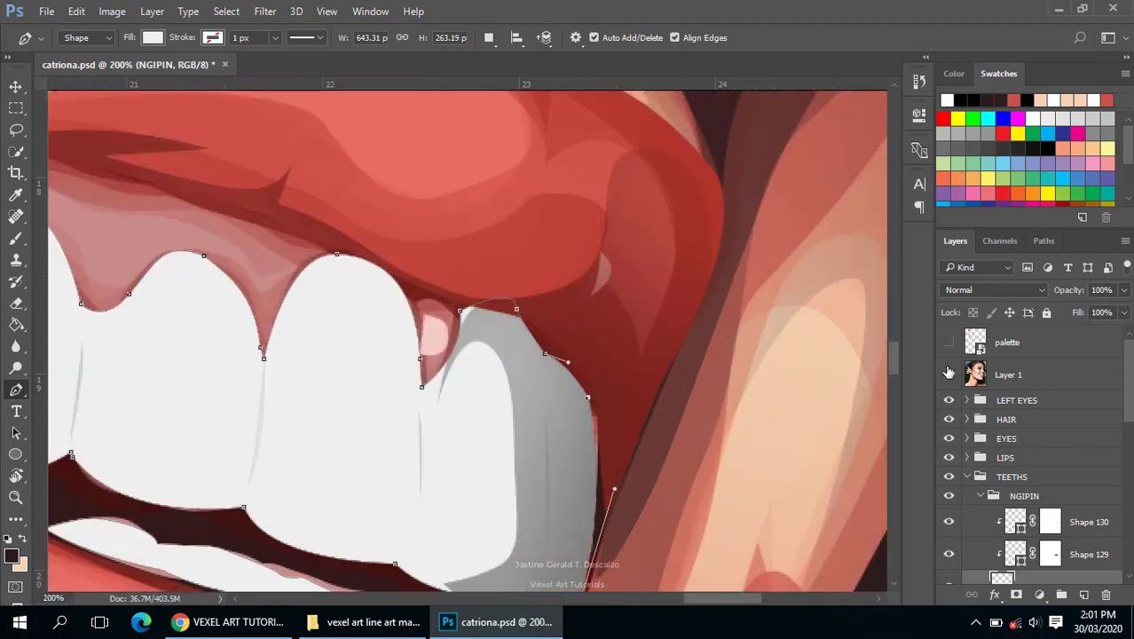
pyautogui.click(948, 374)
pyautogui.scroll(1, 554, 417)
pyautogui.scroll(-1, 553, 421)
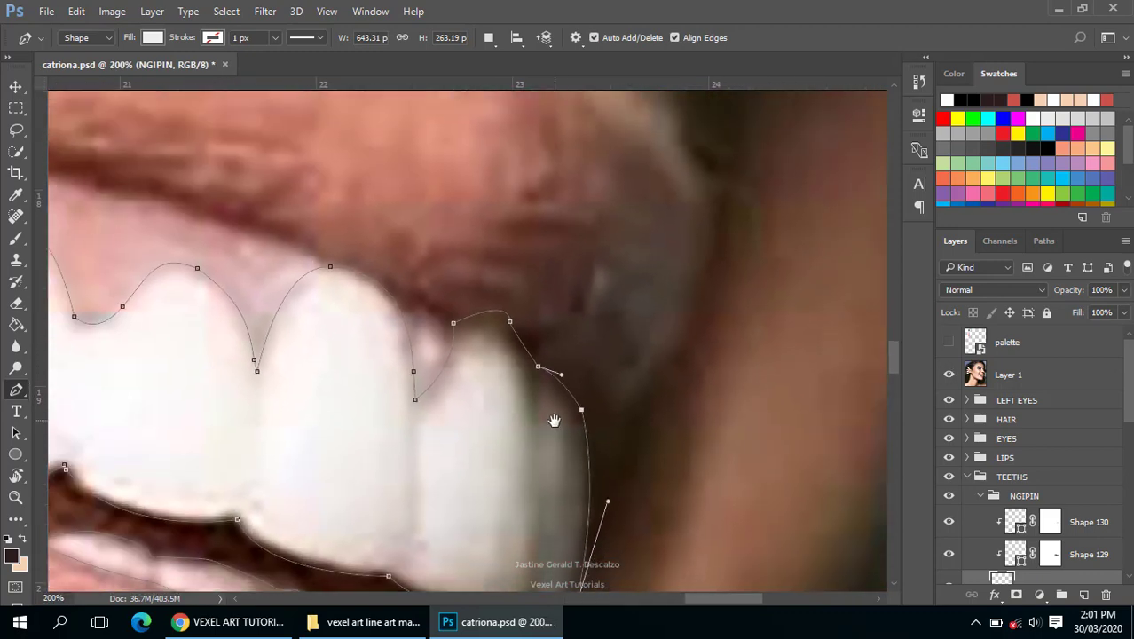
pyautogui.moveTo(554, 421); pyautogui.dragTo(609, 313)
pyautogui.scroll(-1, 625, 332)
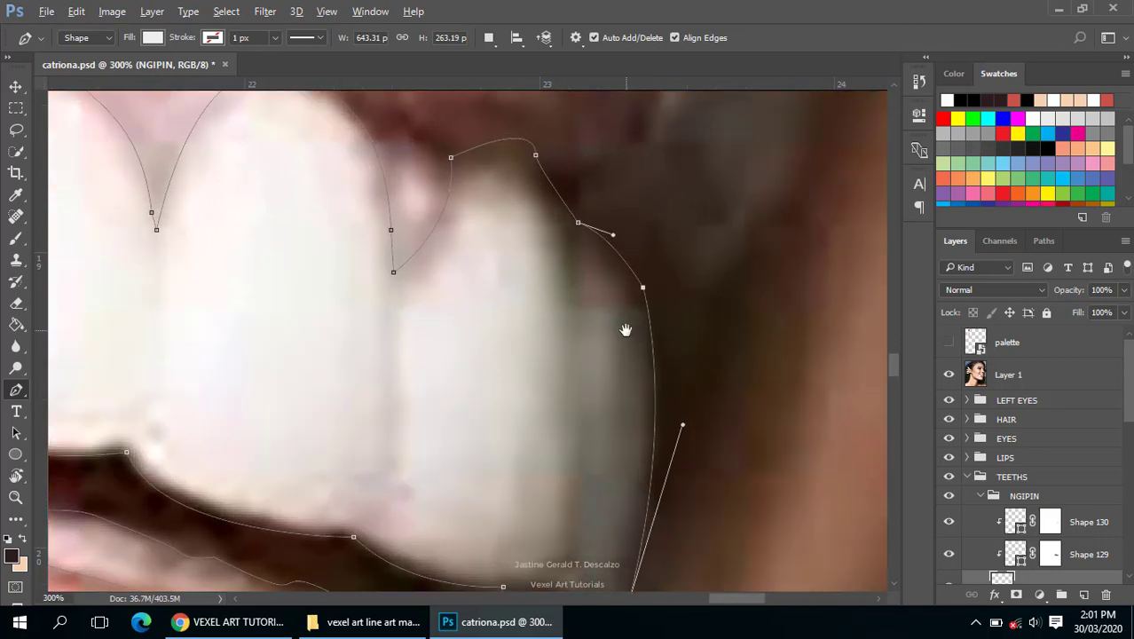
pyautogui.scroll(-1, 626, 329)
pyautogui.scroll(-1, 663, 324)
pyautogui.scroll(-1, 670, 327)
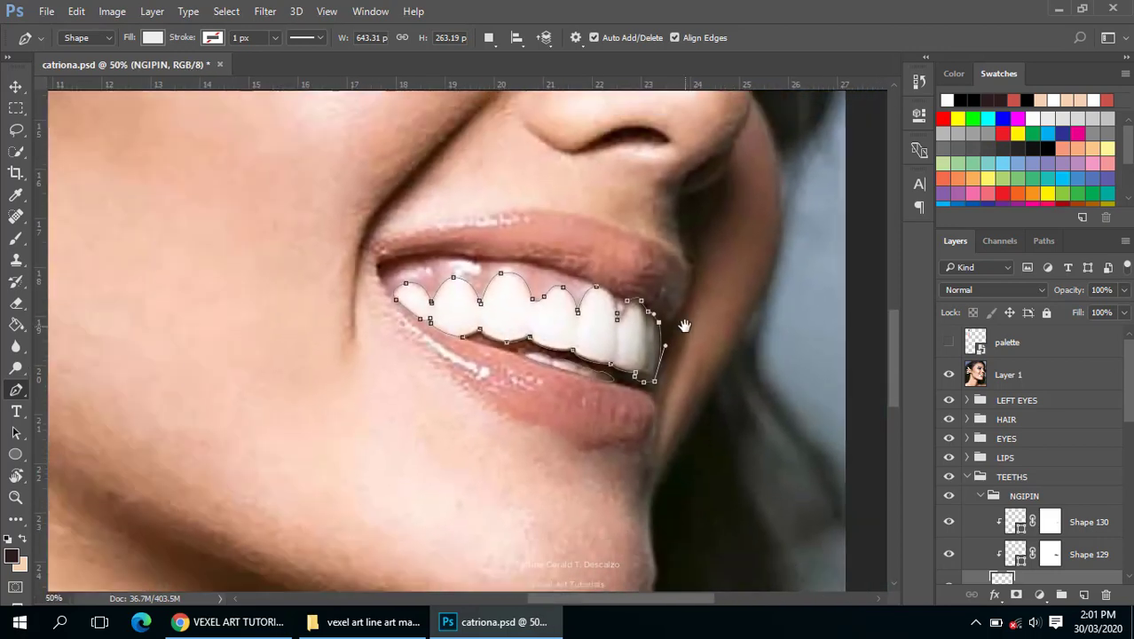
pyautogui.scroll(1, 684, 326)
pyautogui.scroll(2, 684, 323)
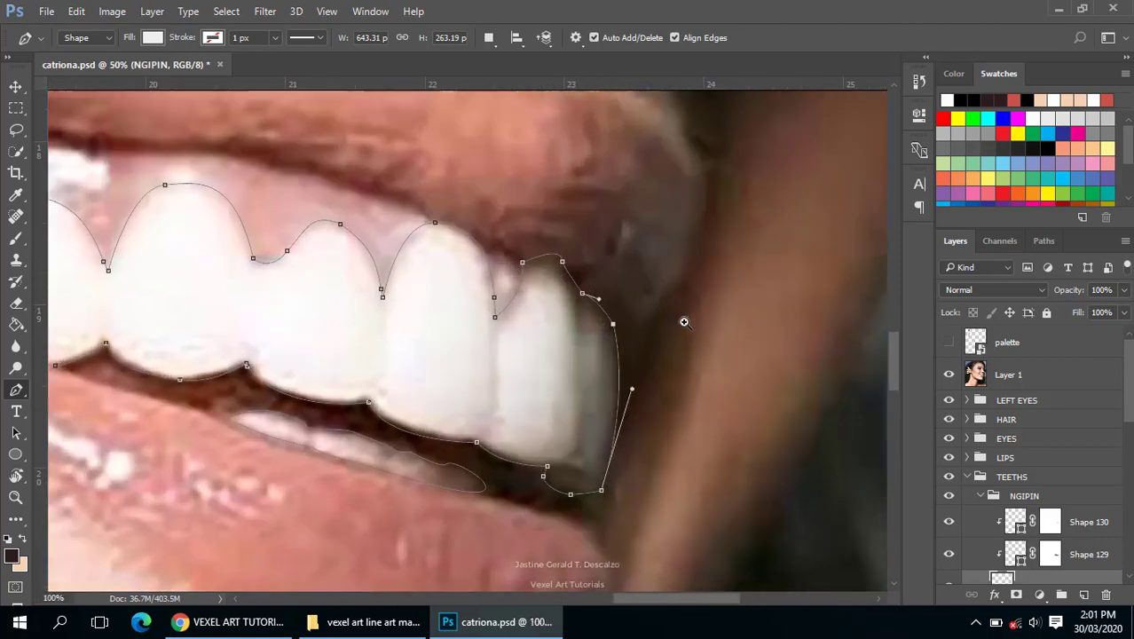
pyautogui.scroll(1, 684, 323)
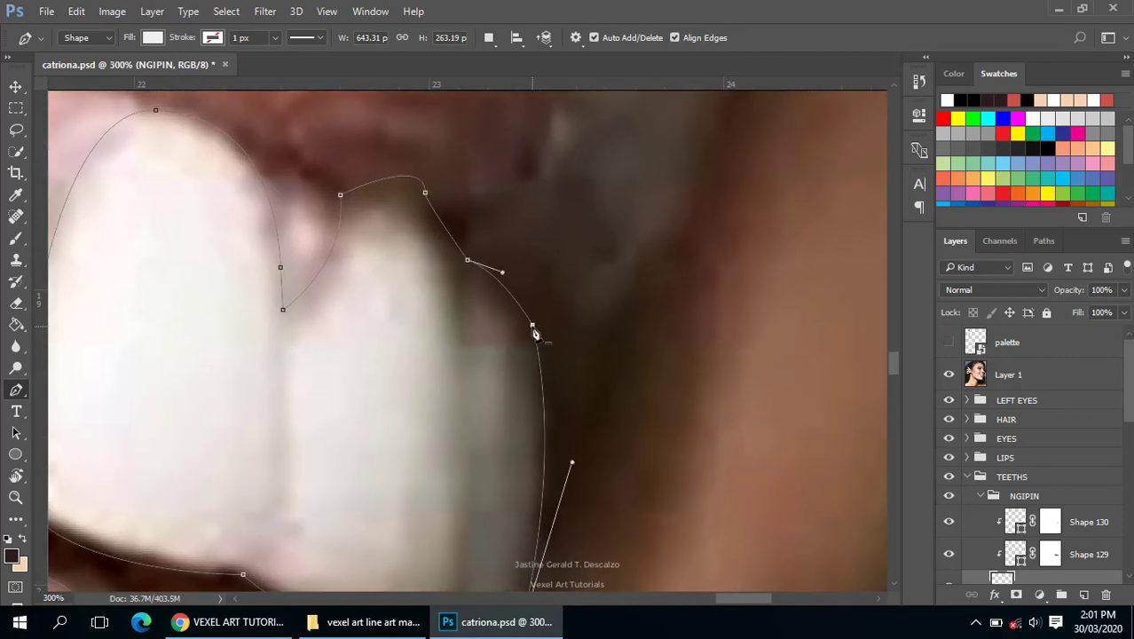
# - Delete the stray anchors on the back tooth and set path operations to Combine Shapes
pyautogui.click(467, 264)
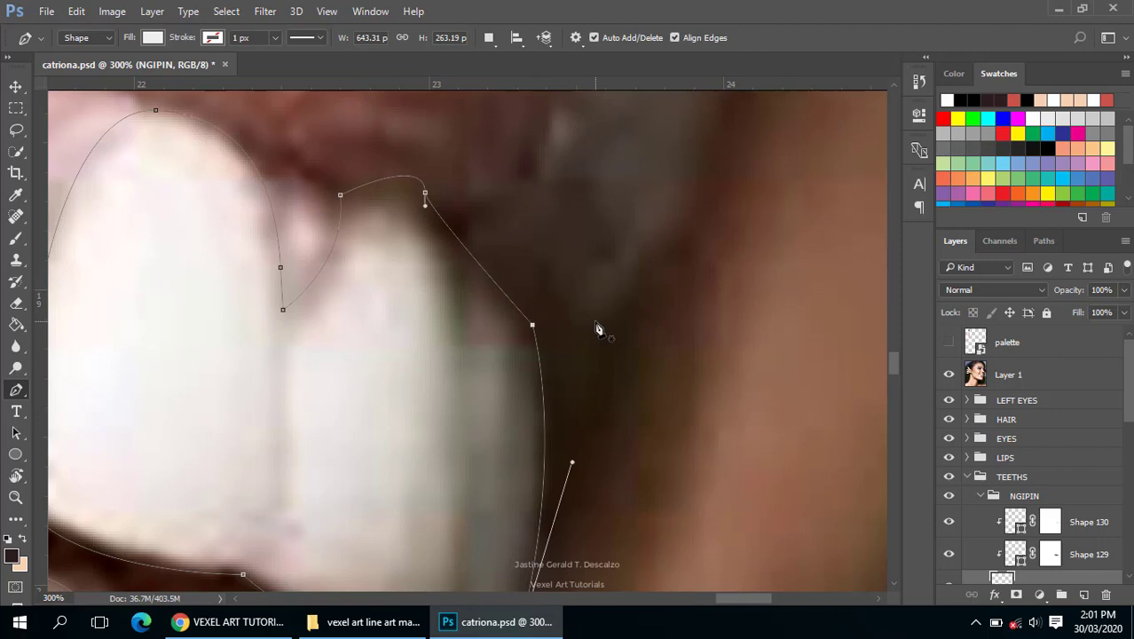
pyautogui.keyDown('ctrl'); pyautogui.click(426, 199); pyautogui.keyUp('ctrl')
pyautogui.press('Delete')
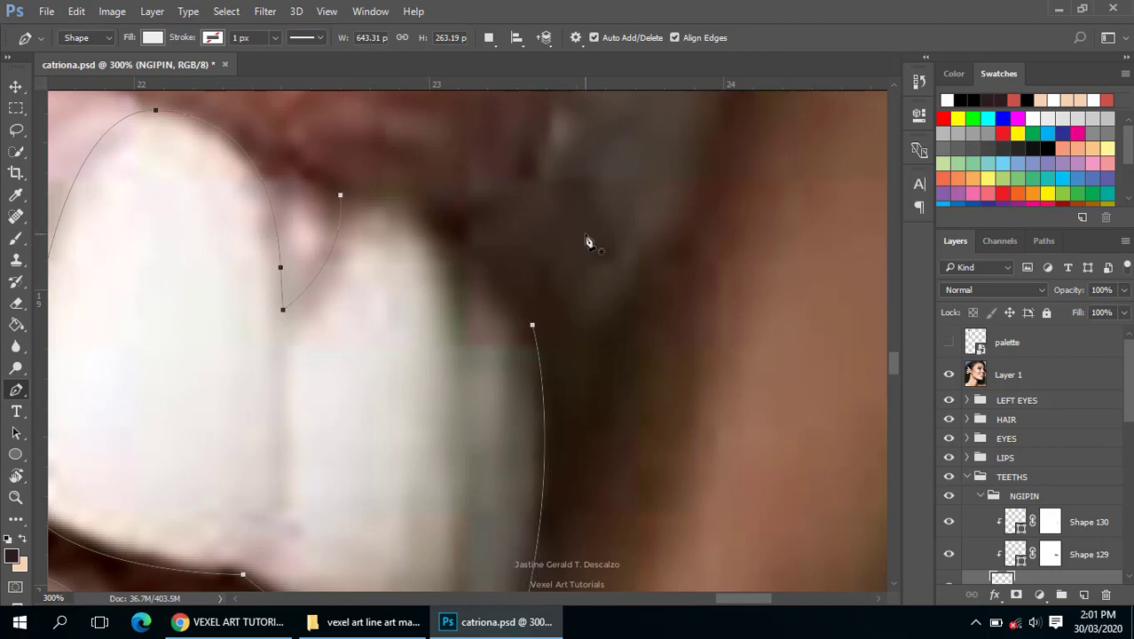
pyautogui.click(498, 43)
pyautogui.click(532, 76)
# - Redraw the back tooth's edge from the top endpoint with a corner and a curved anchor
pyautogui.moveTo(532, 328); pyautogui.dragTo(535, 338)
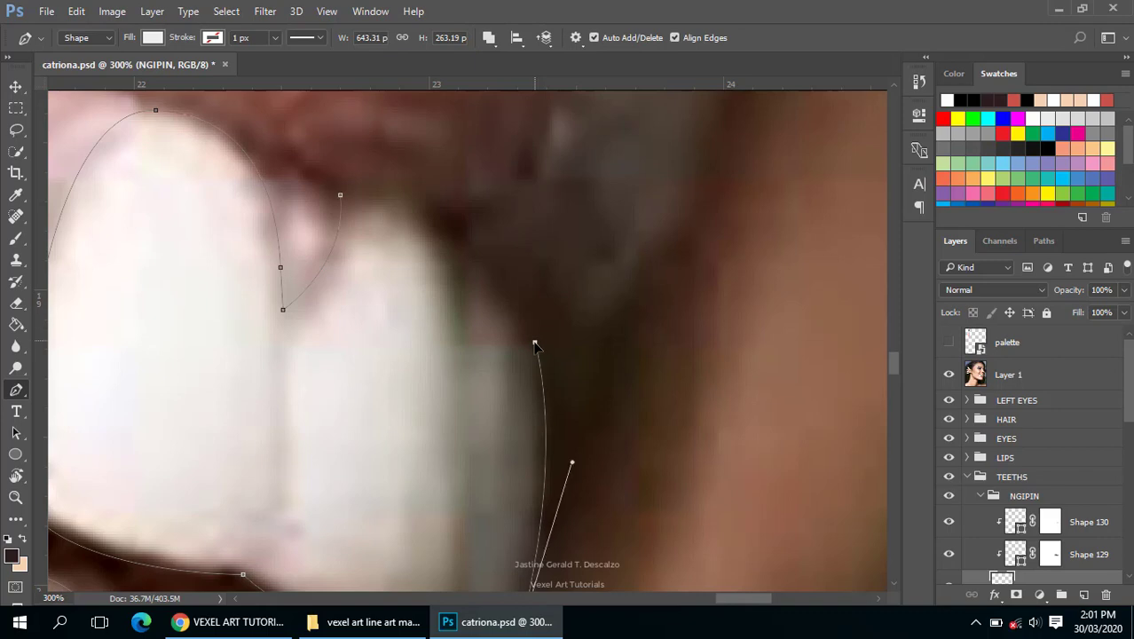
pyautogui.click(472, 342)
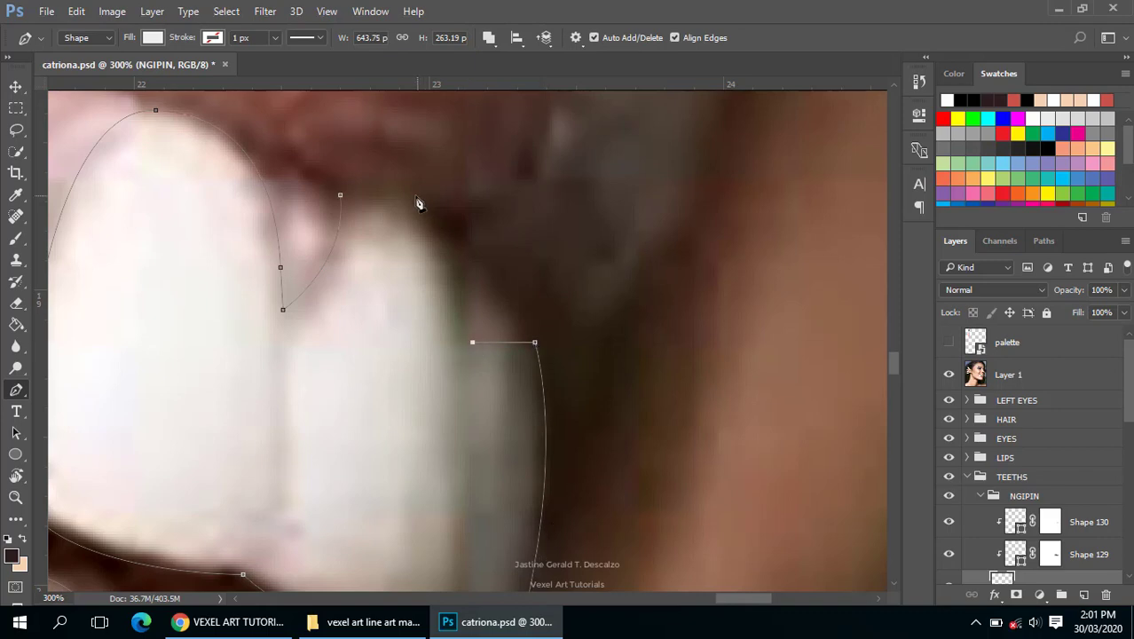
pyautogui.moveTo(414, 195); pyautogui.dragTo(386, 195)
pyautogui.scroll(-1, 495, 267)
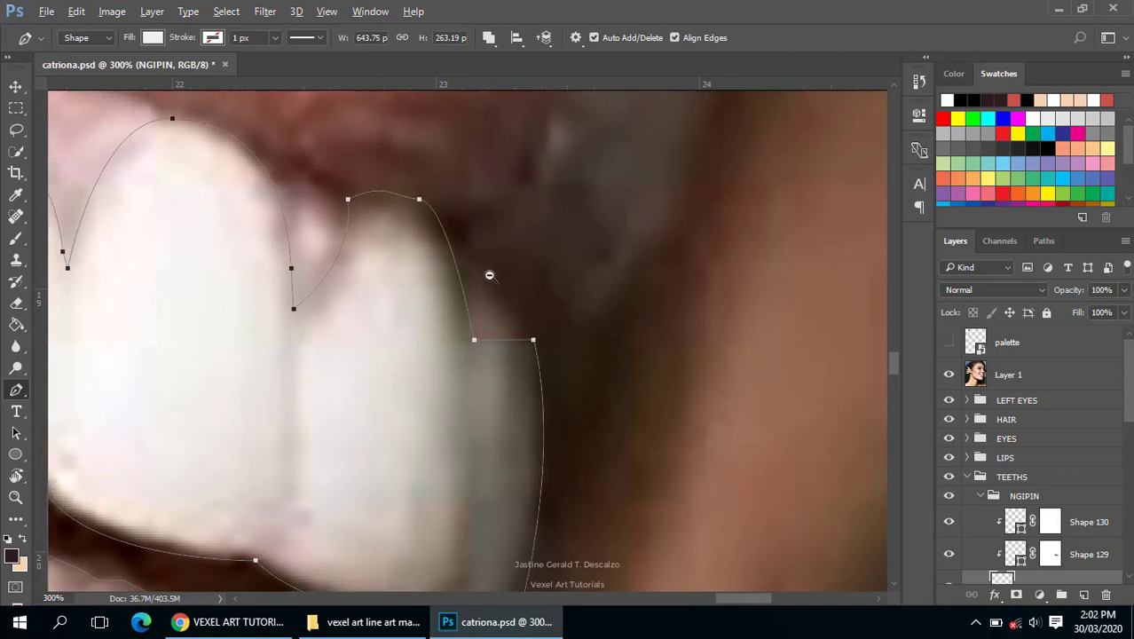
pyautogui.scroll(-1, 495, 267)
pyautogui.moveTo(495, 330); pyautogui.dragTo(518, 328)
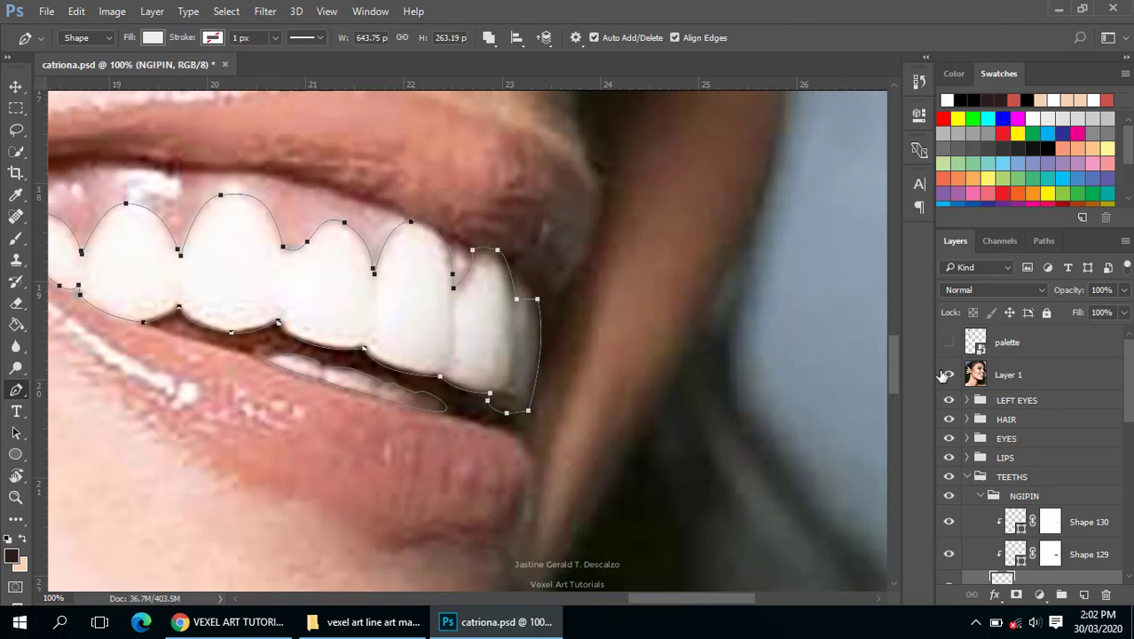
# - Hide the reference photo and check the reshaped vector teeth
pyautogui.click(948, 375)
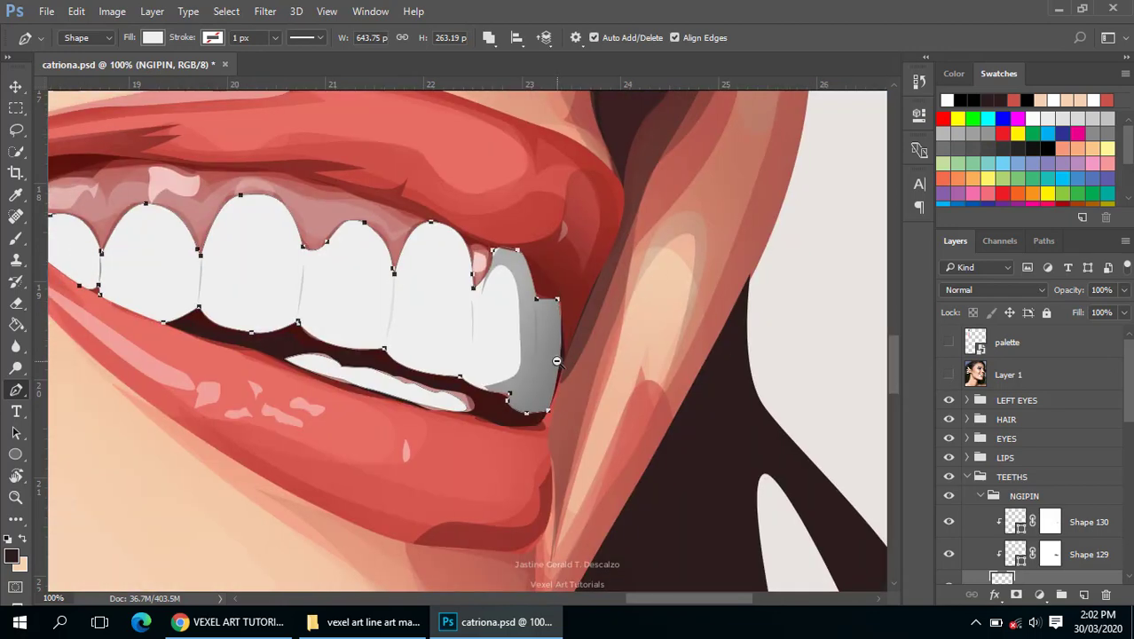
pyautogui.scroll(-1, 570, 369)
pyautogui.scroll(-2, 568, 364)
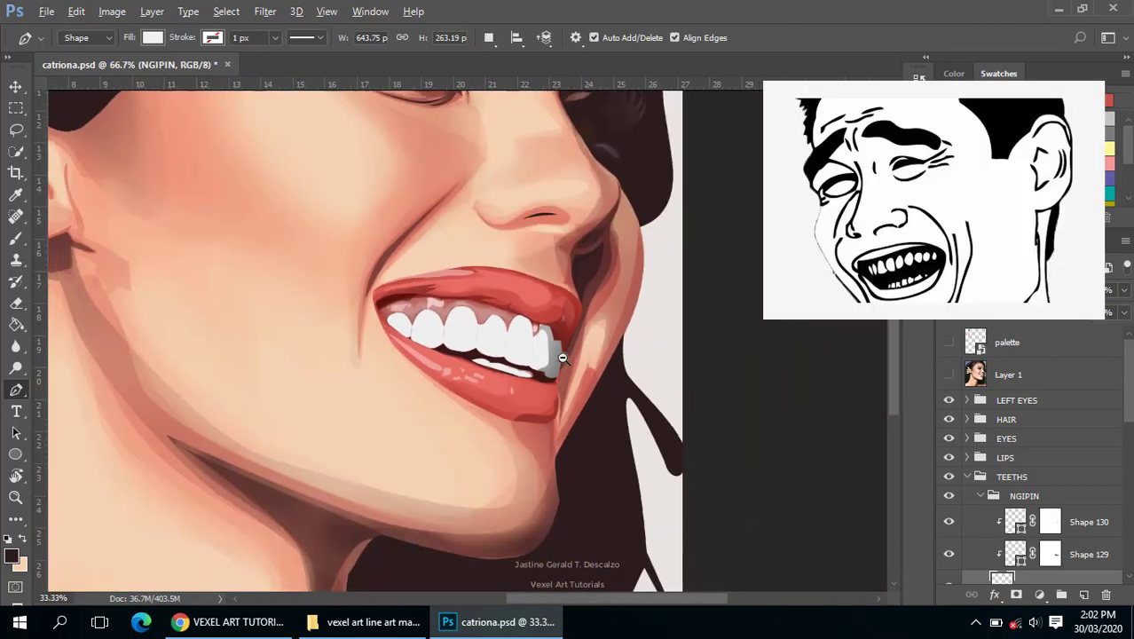
pyautogui.scroll(-1, 564, 356)
pyautogui.scroll(3, 564, 356)
pyautogui.scroll(1, 546, 368)
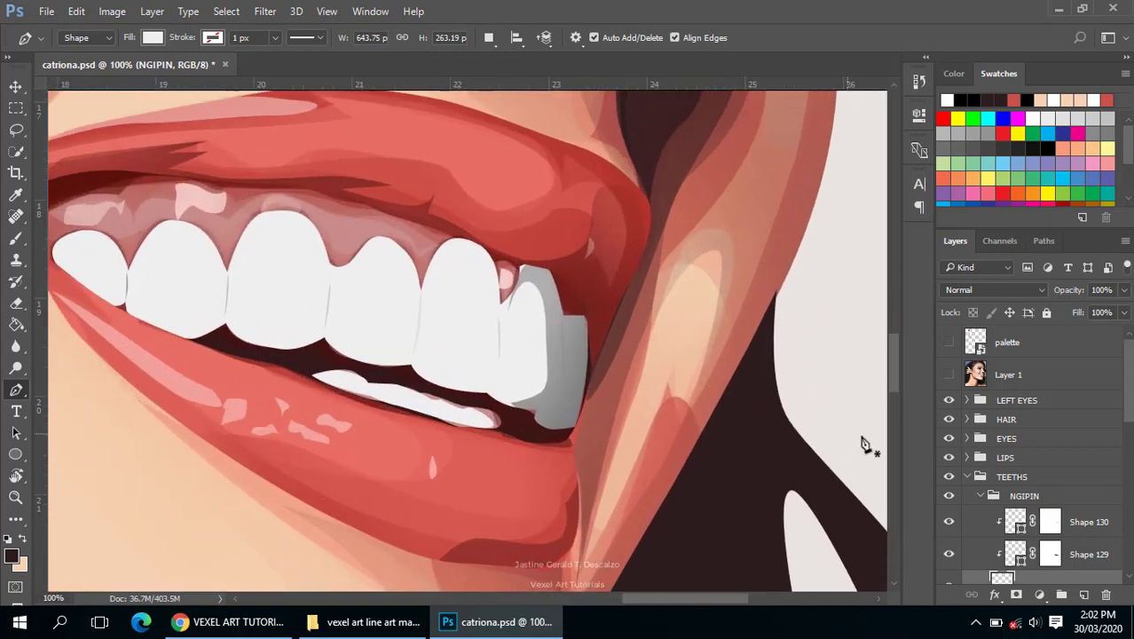
pyautogui.scroll(-3, 979, 468)
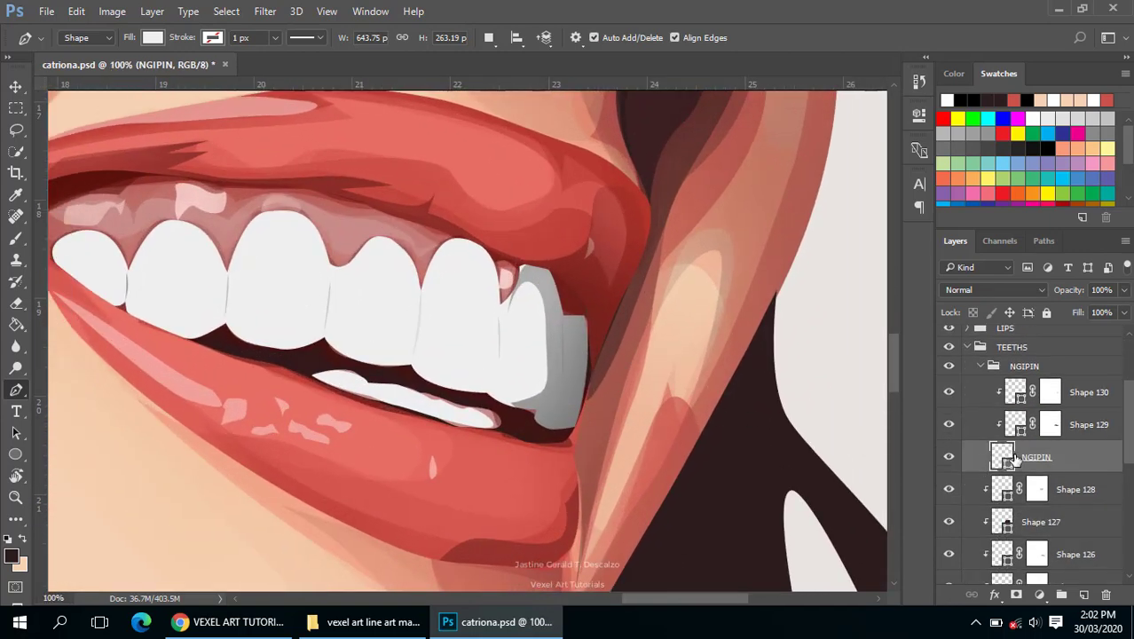
pyautogui.scroll(2, 1016, 458)
pyautogui.scroll(1, 1011, 444)
pyautogui.scroll(1, 994, 417)
# - Select the Shape 130 layer and set the Pen tool to combine new paths with it
pyautogui.click(948, 375)
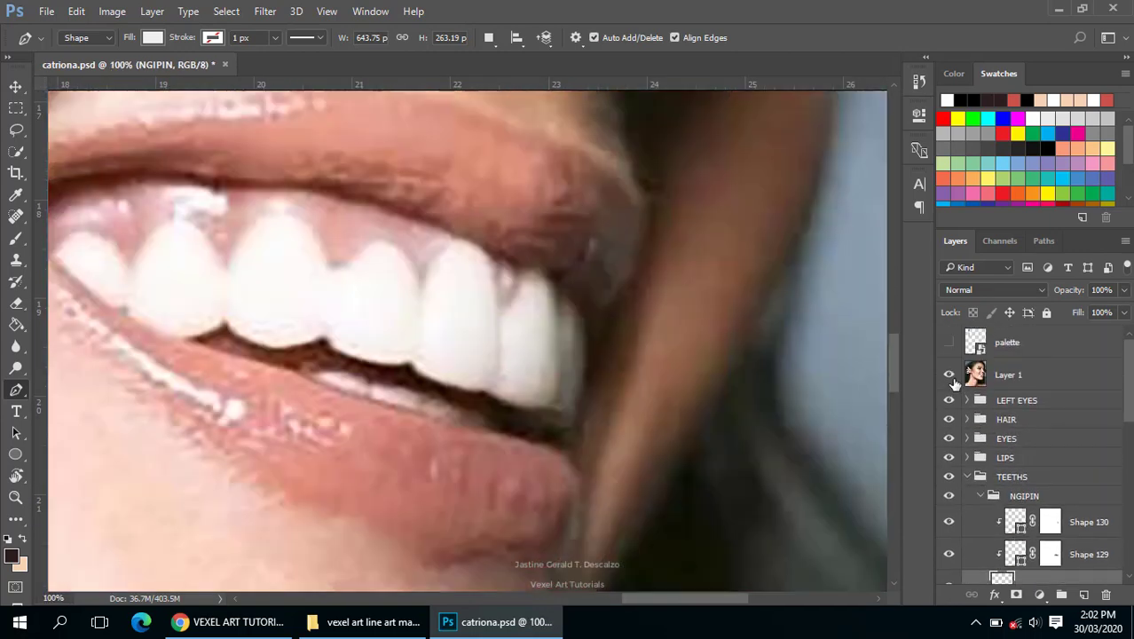
pyautogui.click(949, 376)
pyautogui.scroll(-3, 1006, 486)
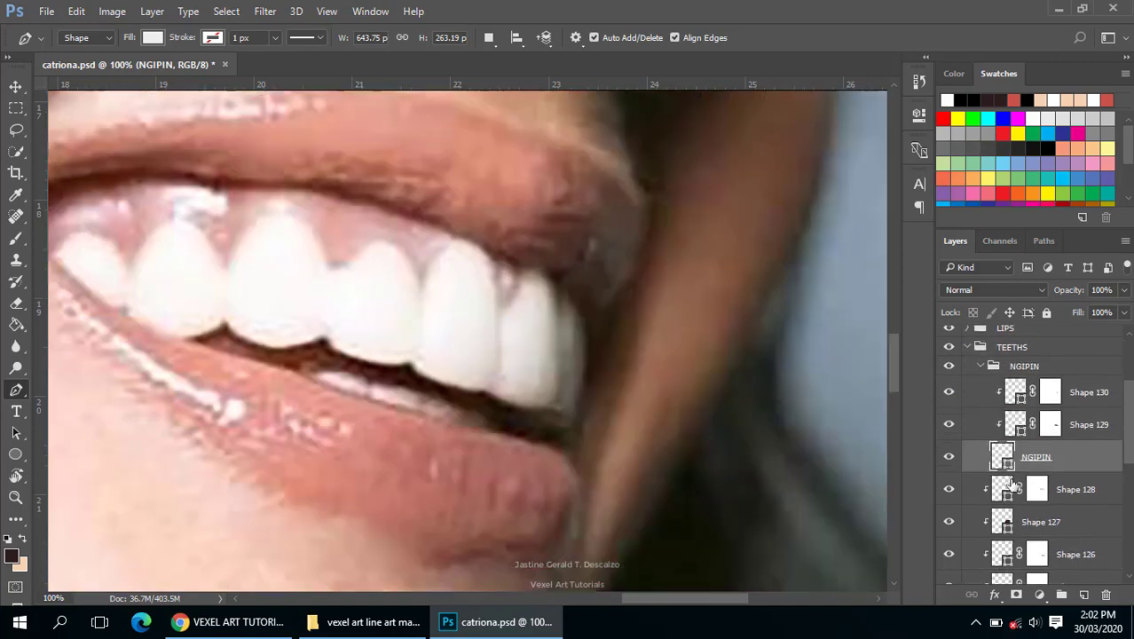
pyautogui.click(1016, 424)
pyautogui.click(1016, 395)
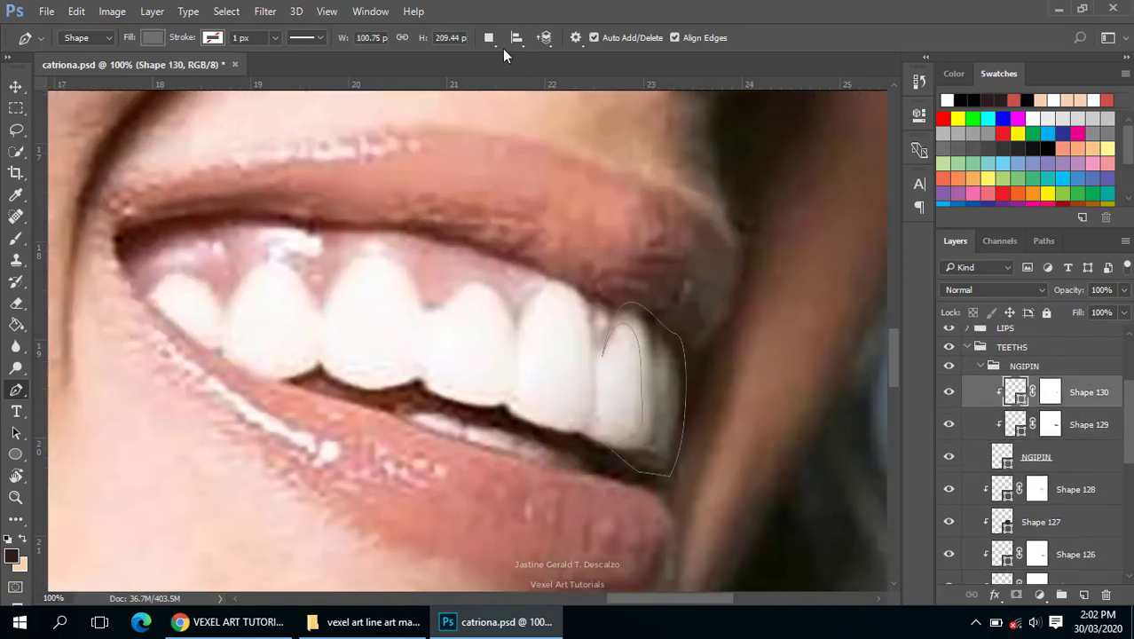
pyautogui.click(489, 38)
pyautogui.click(543, 74)
# - Trace the shading outline along the upper tooth tops from right to left
pyautogui.moveTo(599, 358); pyautogui.dragTo(581, 309)
pyautogui.click(530, 304)
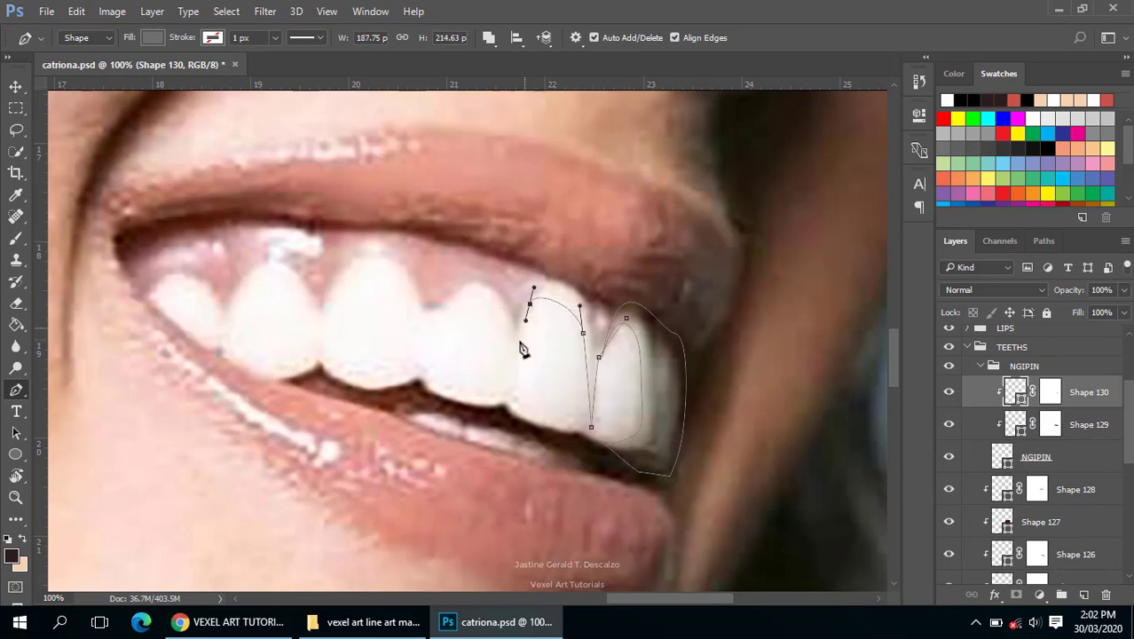
pyautogui.moveTo(515, 358); pyautogui.dragTo(513, 364)
pyautogui.moveTo(477, 291); pyautogui.dragTo(457, 292)
pyautogui.click(426, 336)
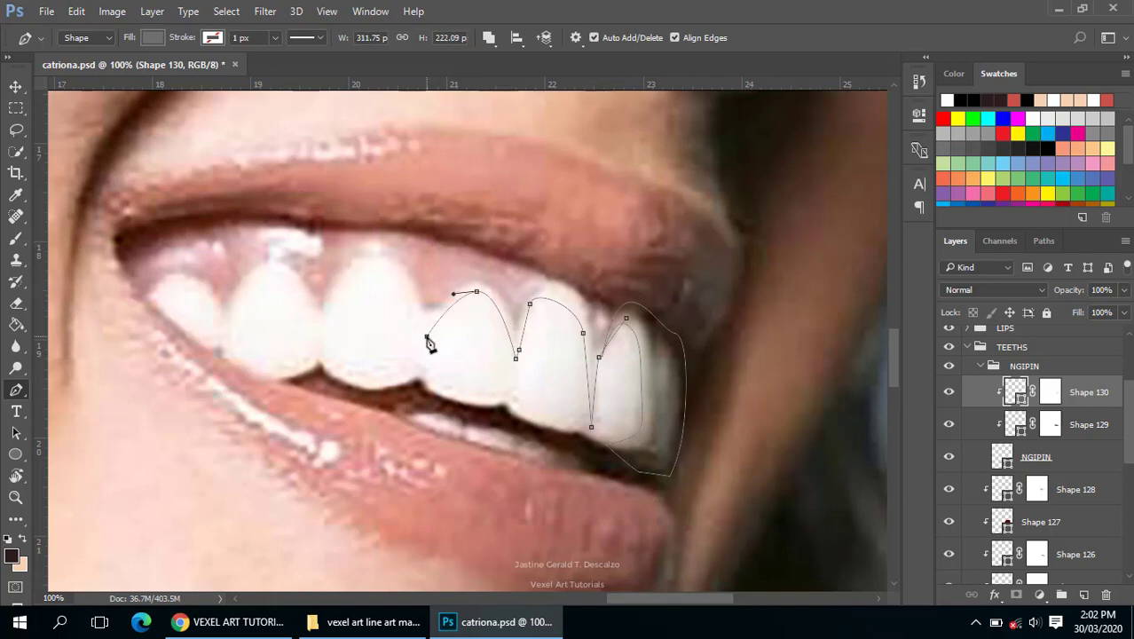
pyautogui.moveTo(348, 310); pyautogui.dragTo(405, 356)
pyautogui.click(403, 327)
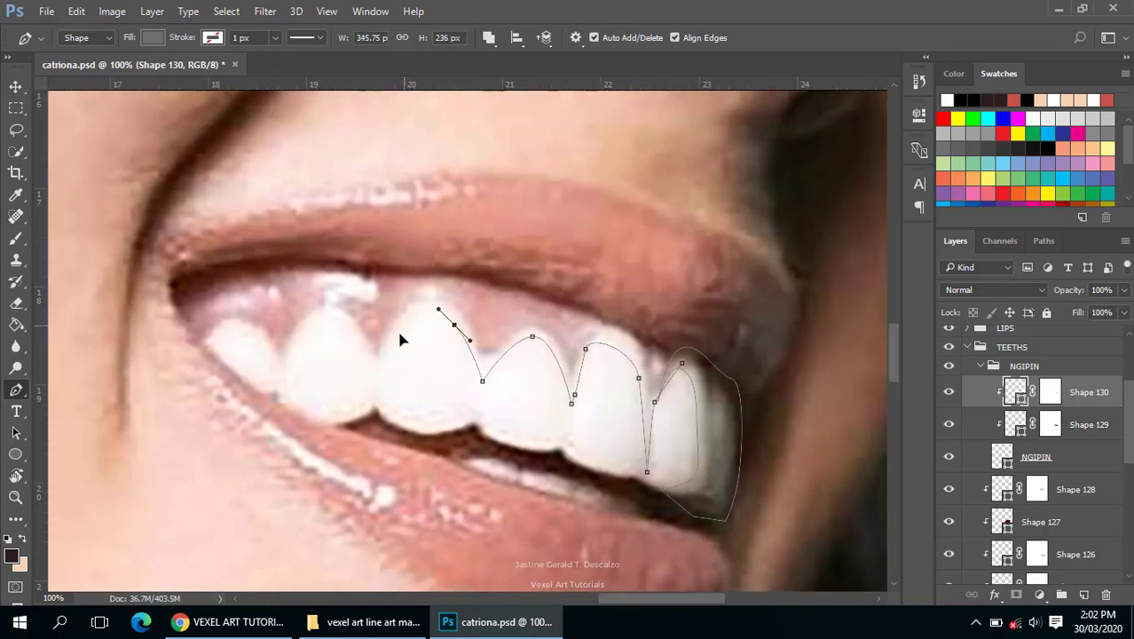
pyautogui.click(377, 367)
pyautogui.moveTo(334, 320); pyautogui.dragTo(321, 318)
pyautogui.click(291, 346)
pyautogui.moveTo(288, 370); pyautogui.dragTo(280, 374)
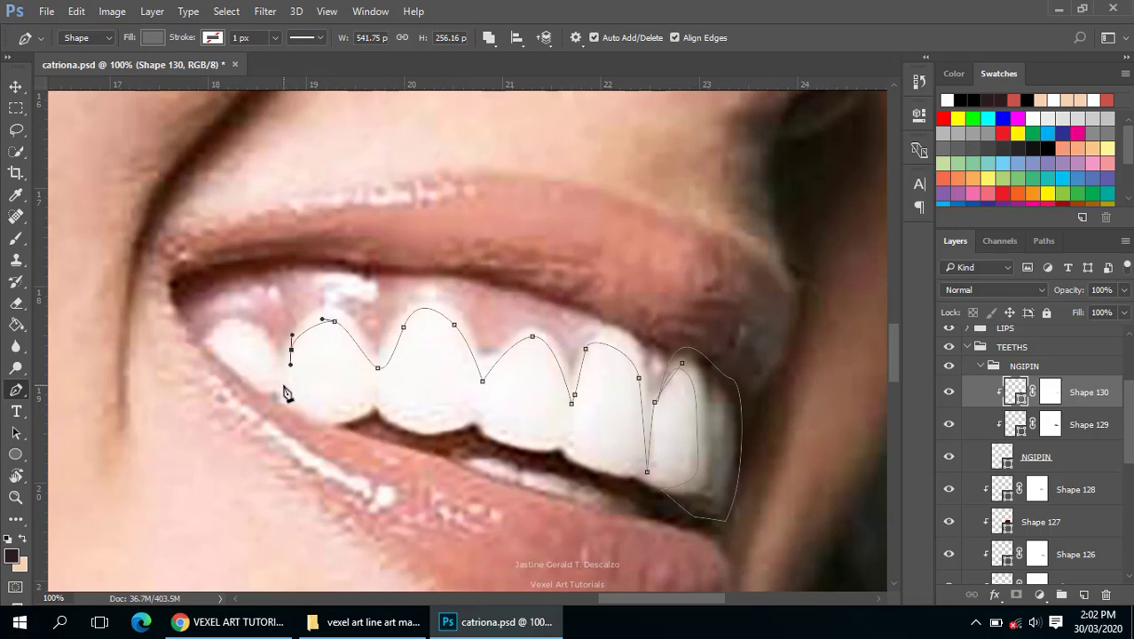
# - Extend the outline around the left mouth corner, then undo the misplaced points
pyautogui.click(253, 315)
pyautogui.click(188, 343)
pyautogui.moveTo(252, 411); pyautogui.dragTo(262, 405)
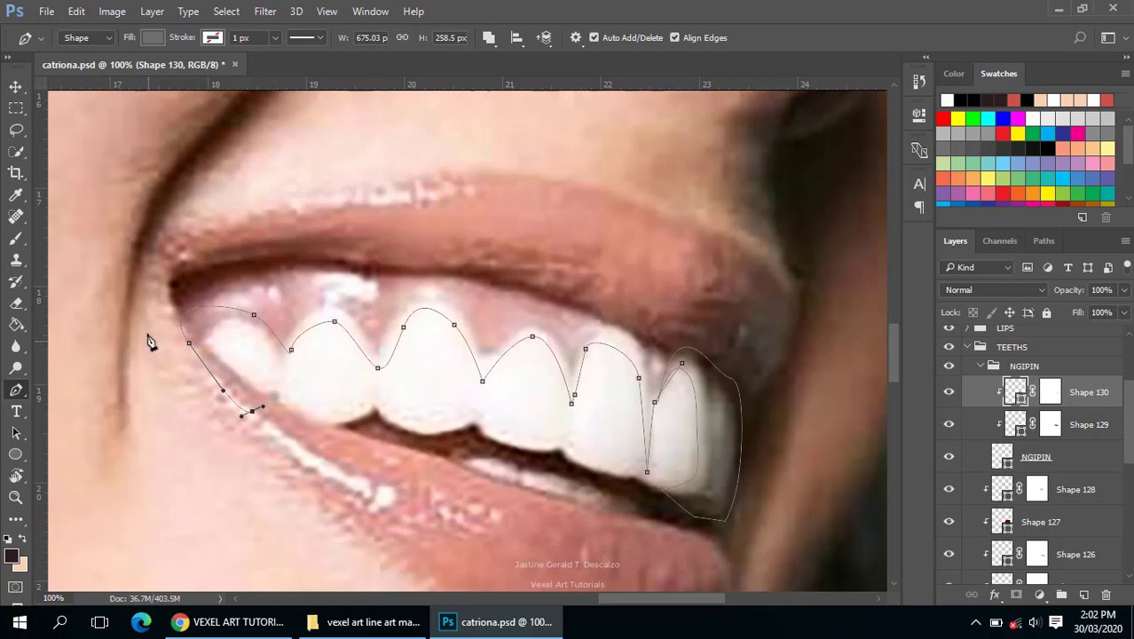
pyautogui.moveTo(144, 323); pyautogui.dragTo(198, 271)
pyautogui.hotkey('ctrl', 'alt', 'z')
pyautogui.hotkey('ctrl', 'alt', 'z')
pyautogui.hotkey('ctrl', 'alt', 'z')
pyautogui.hotkey('ctrl', 'alt', 'z')
# - Retrace the leftmost tooth and mouth corner, closing the outline back along the upper lip
pyautogui.click(283, 369)
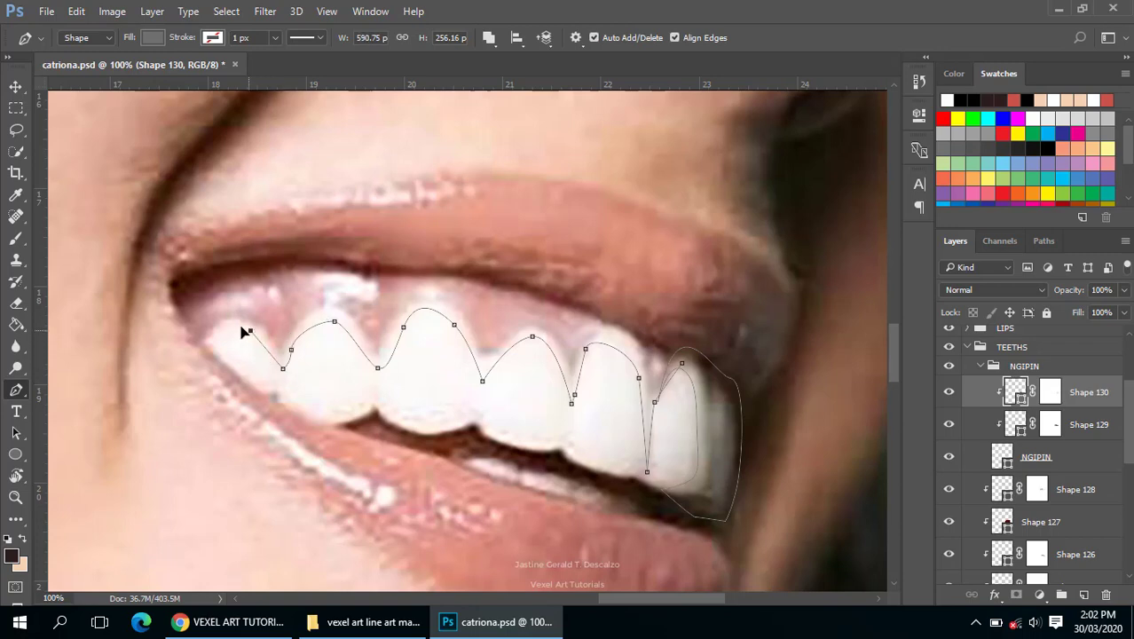
pyautogui.moveTo(250, 330); pyautogui.dragTo(240, 326)
pyautogui.moveTo(240, 367); pyautogui.dragTo(256, 375)
pyautogui.click(266, 385)
pyautogui.click(184, 360)
pyautogui.click(186, 281)
pyautogui.click(303, 259)
pyautogui.click(430, 263)
pyautogui.moveTo(571, 272); pyautogui.dragTo(644, 283)
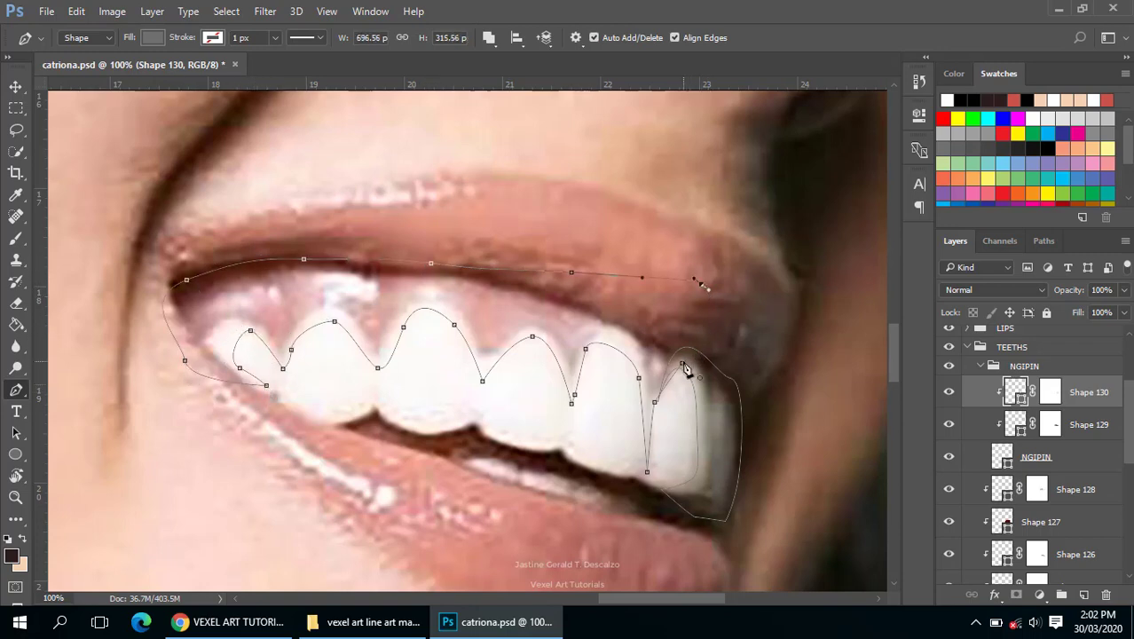
# - Start a second path tracing along the bottoms of the upper teeth
pyautogui.moveTo(543, 382); pyautogui.dragTo(581, 238)
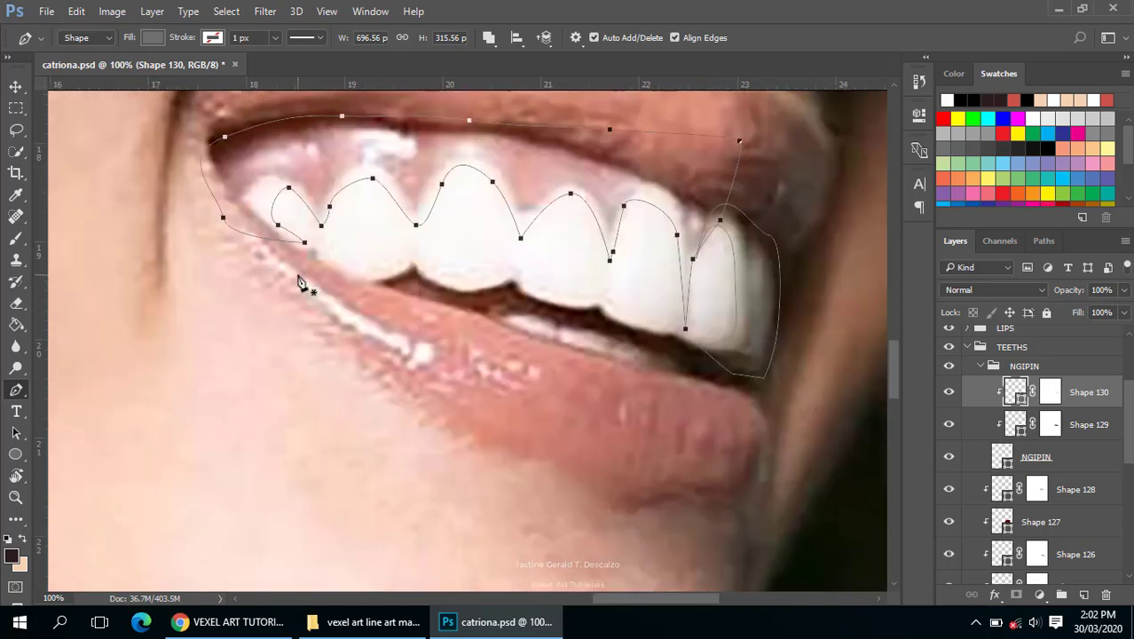
pyautogui.click(321, 213)
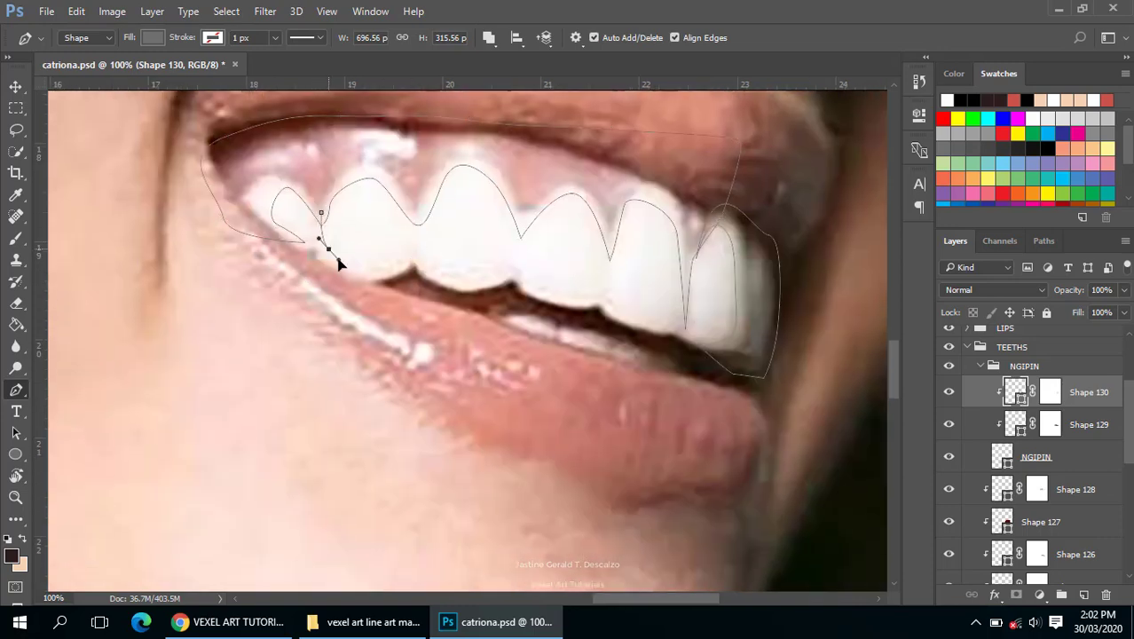
pyautogui.moveTo(394, 261); pyautogui.dragTo(410, 251)
pyautogui.click(412, 216)
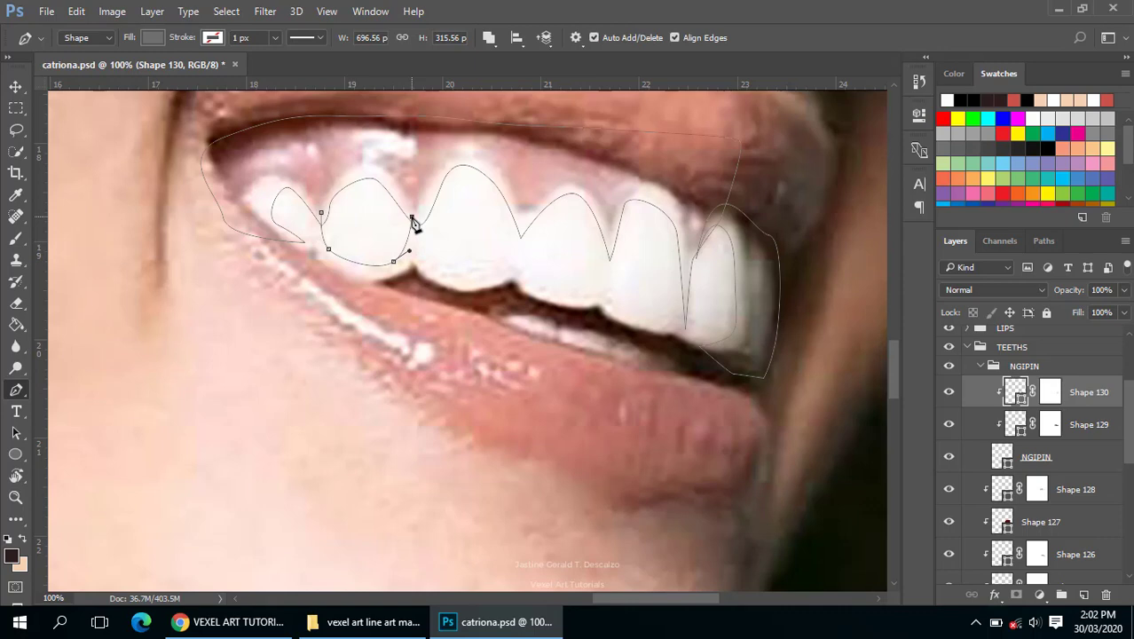
pyautogui.click(429, 266)
pyautogui.click(486, 263)
pyautogui.moveTo(518, 261)
pyautogui.mouseDown()
pyautogui.moveTo(521, 248)
pyautogui.moveTo(561, 299)
pyautogui.moveTo(611, 240)
pyautogui.moveTo(609, 210)
pyautogui.mouseUp()
pyautogui.click(523, 218)
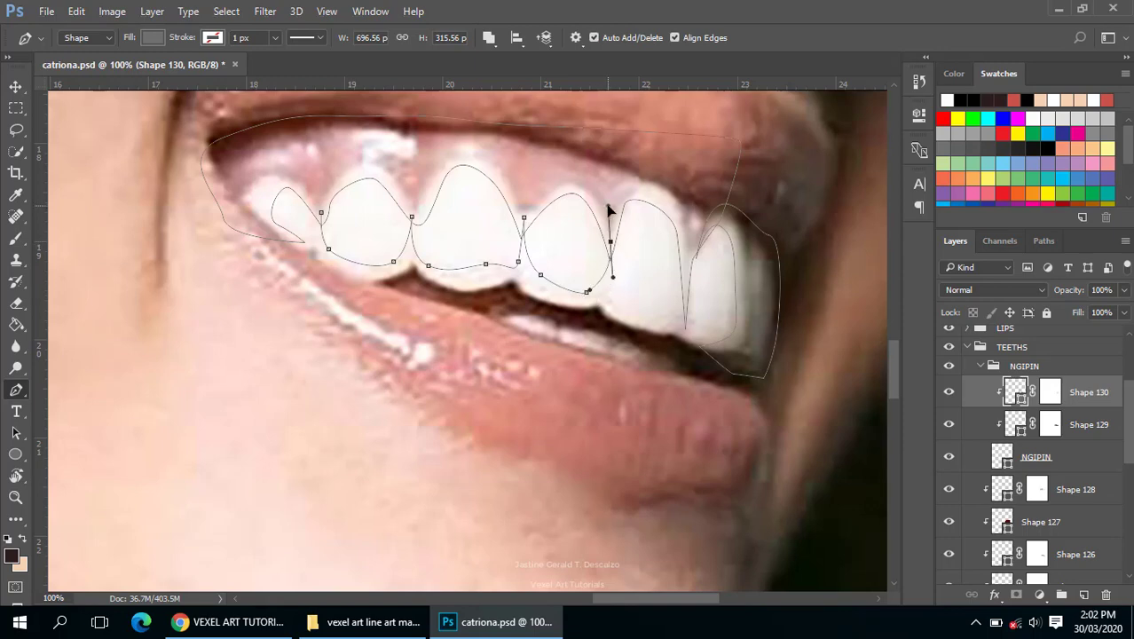
# - Continue the path under the right teeth and back along the lower lip to close it
pyautogui.moveTo(621, 308); pyautogui.dragTo(700, 341)
pyautogui.click(666, 315)
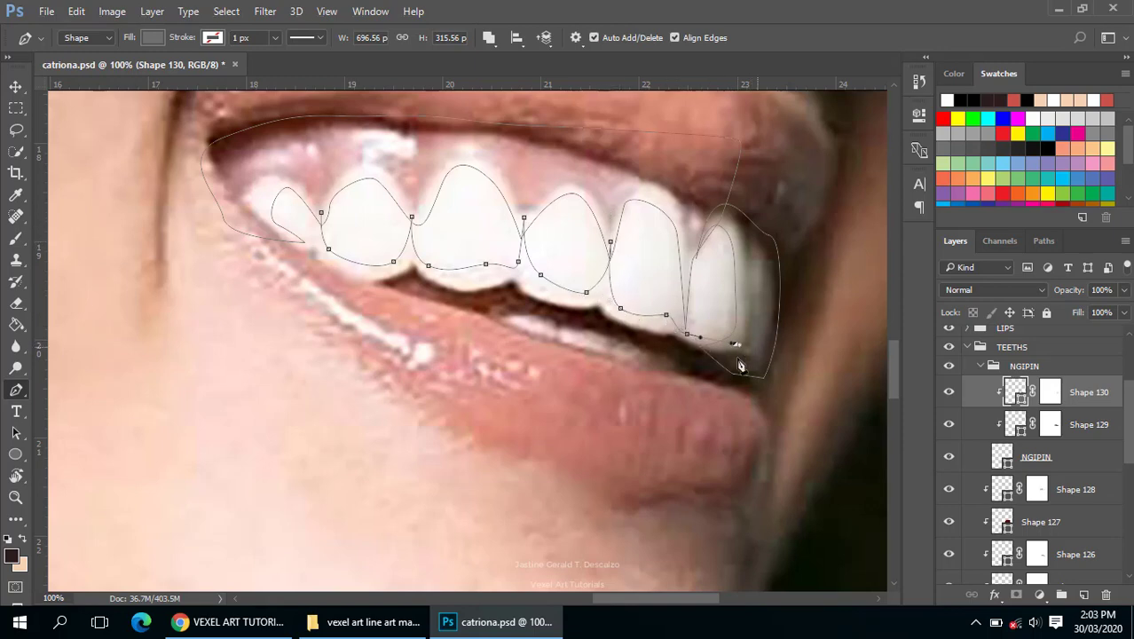
pyautogui.moveTo(676, 379); pyautogui.dragTo(572, 380)
pyautogui.moveTo(404, 343)
pyautogui.mouseDown()
pyautogui.moveTo(336, 319)
pyautogui.moveTo(298, 261)
pyautogui.mouseUp()
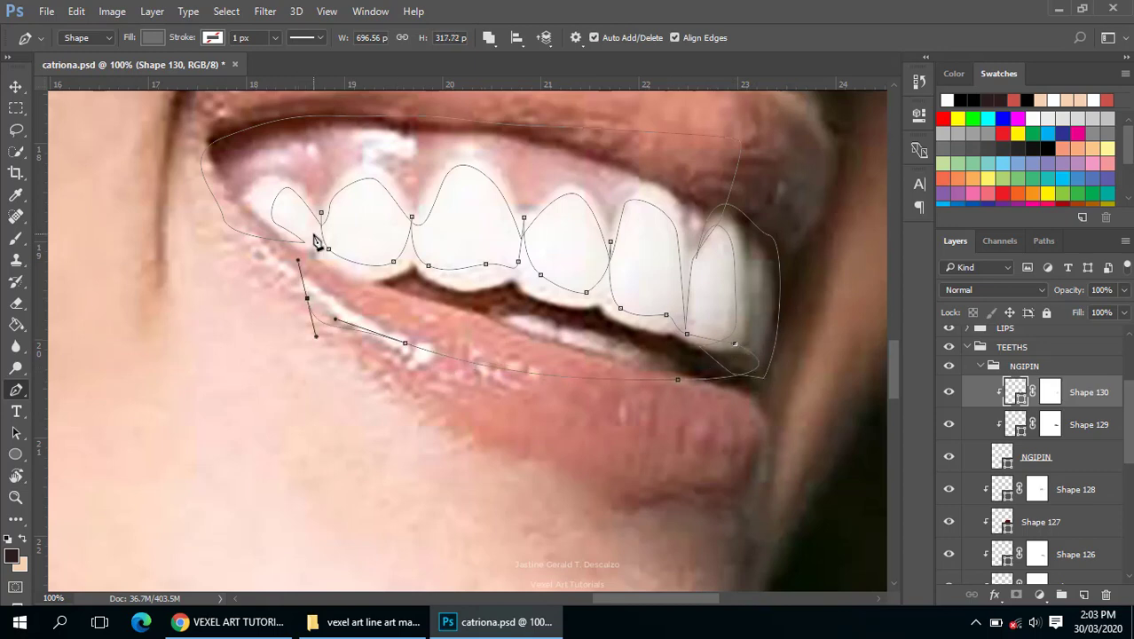
pyautogui.click(321, 214)
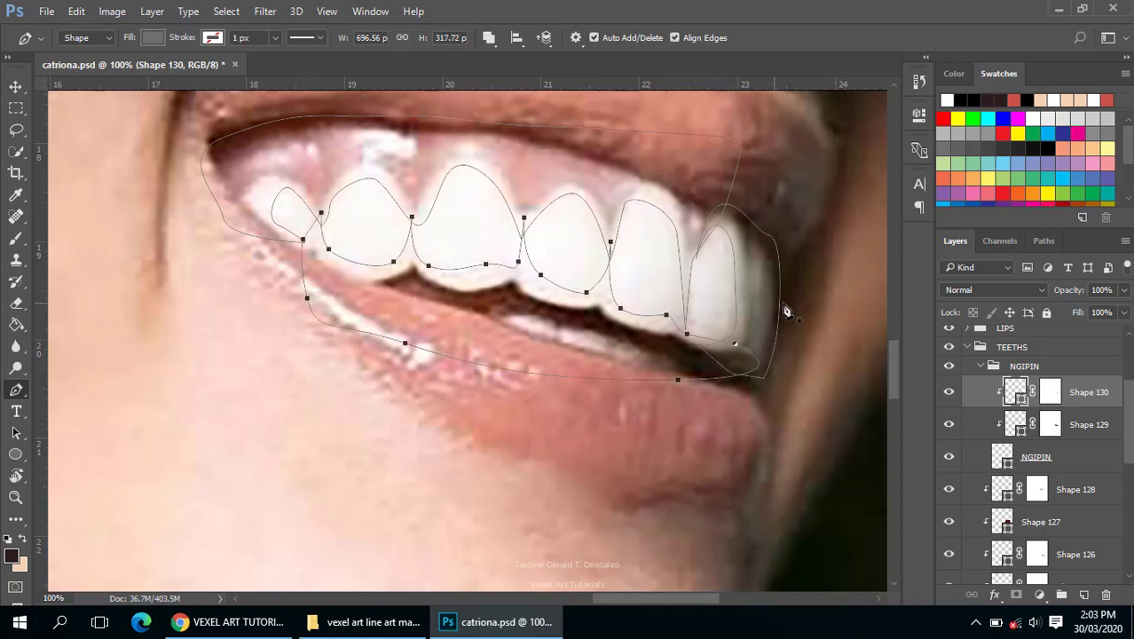
# - Hide the reference photo (Layer 1) to check the new teeth shading
pyautogui.scroll(3, 949, 395)
pyautogui.click(949, 377)
pyautogui.scroll(-3, 948, 390)
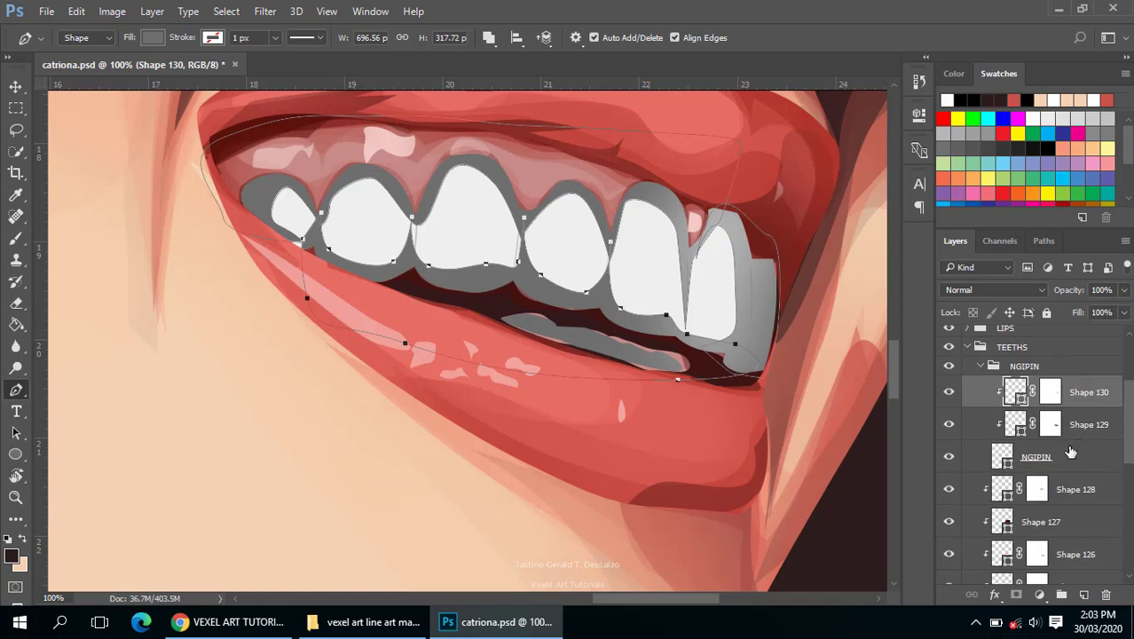
# - Erase on Shape 130's mask at 30% opacity to fade the grey shading on the upper and right teeth
pyautogui.click(1050, 392)
pyautogui.press('e')
pyautogui.hotkey('ctrl', '-')
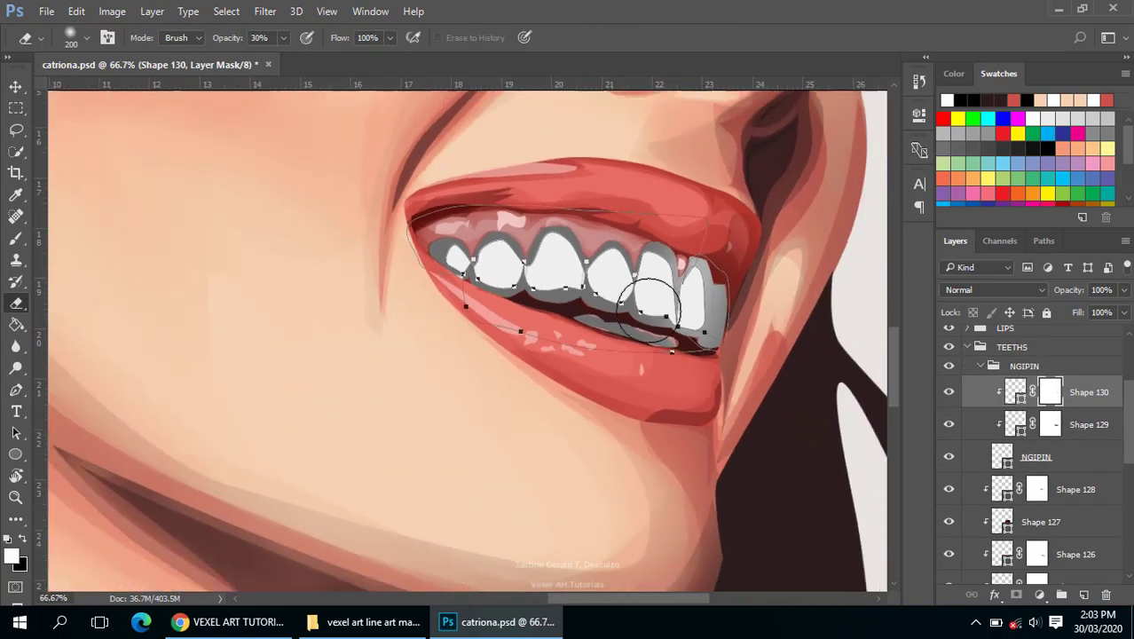
pyautogui.hotkey('ctrl', '-')
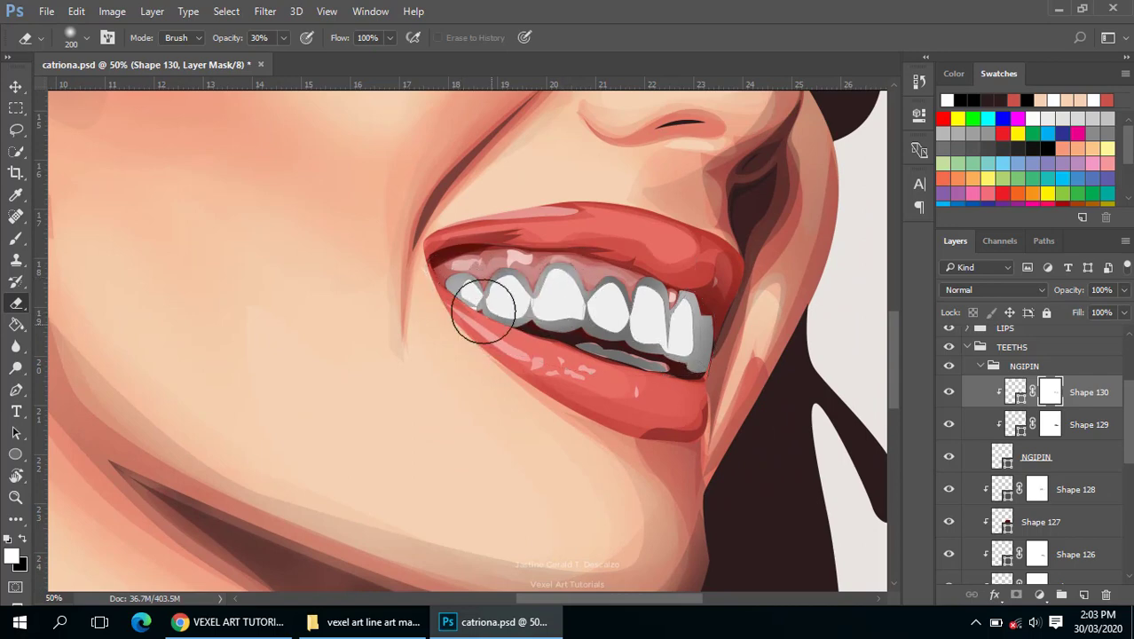
pyautogui.moveTo(484, 310)
pyautogui.mouseDown()
pyautogui.moveTo(498, 292)
pyautogui.moveTo(594, 266)
pyautogui.moveTo(648, 304)
pyautogui.moveTo(603, 362)
pyautogui.moveTo(533, 294)
pyautogui.moveTo(413, 284)
pyautogui.moveTo(455, 299)
pyautogui.moveTo(531, 291)
pyautogui.mouseUp()
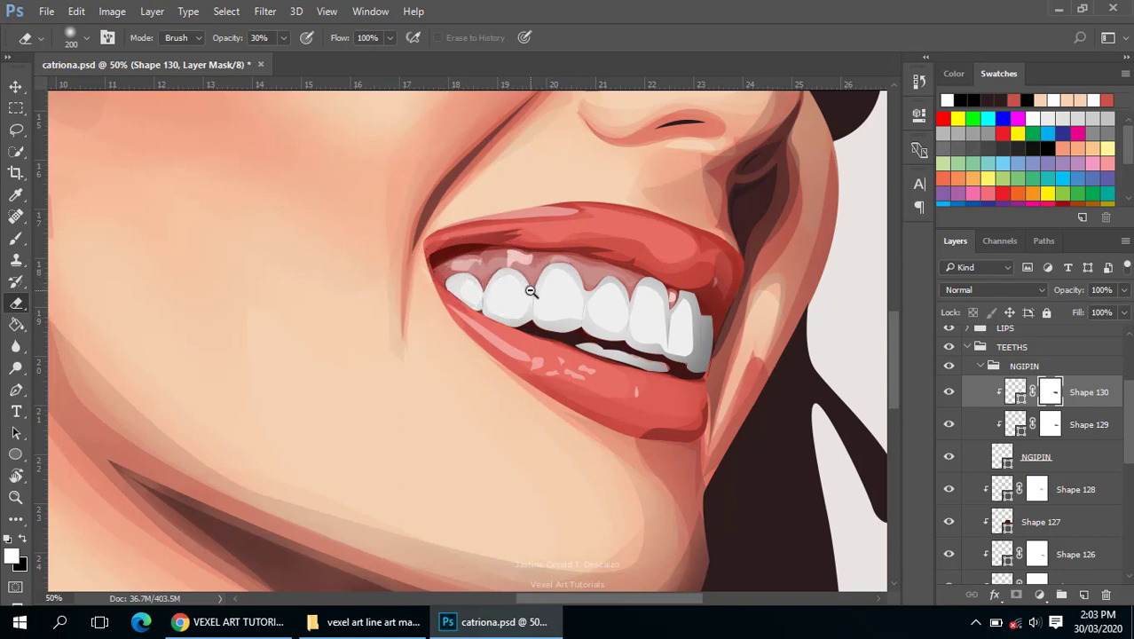
pyautogui.keyDown('alt'); pyautogui.click(530, 291); pyautogui.keyUp('alt')
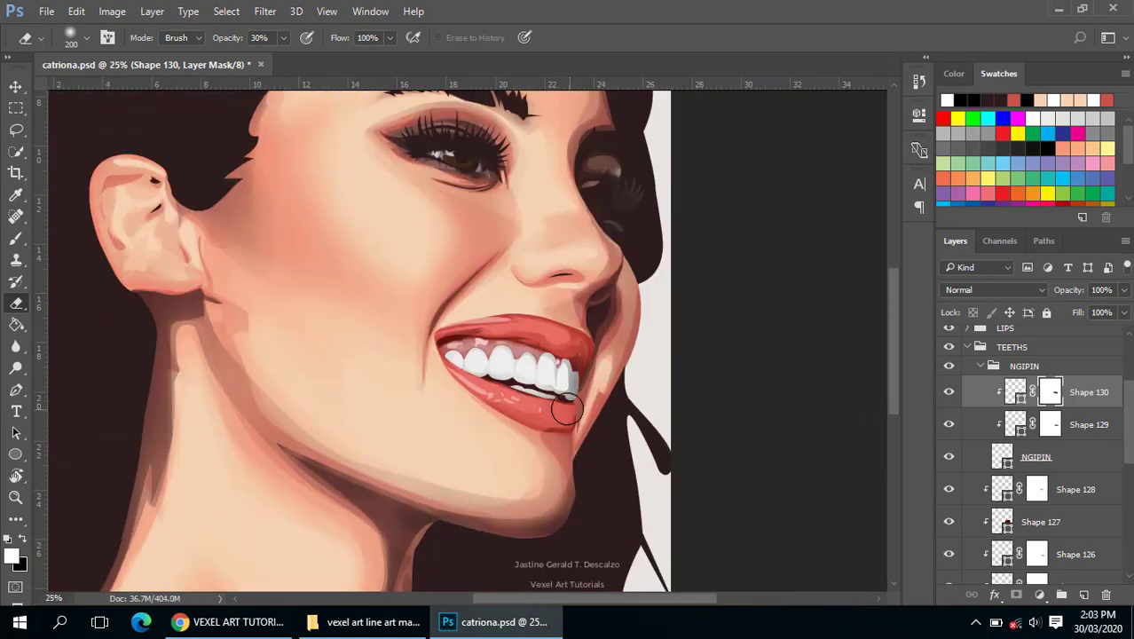
pyautogui.moveTo(566, 408)
pyautogui.mouseDown()
pyautogui.moveTo(544, 391)
pyautogui.moveTo(551, 372)
pyautogui.moveTo(519, 367)
pyautogui.mouseUp()
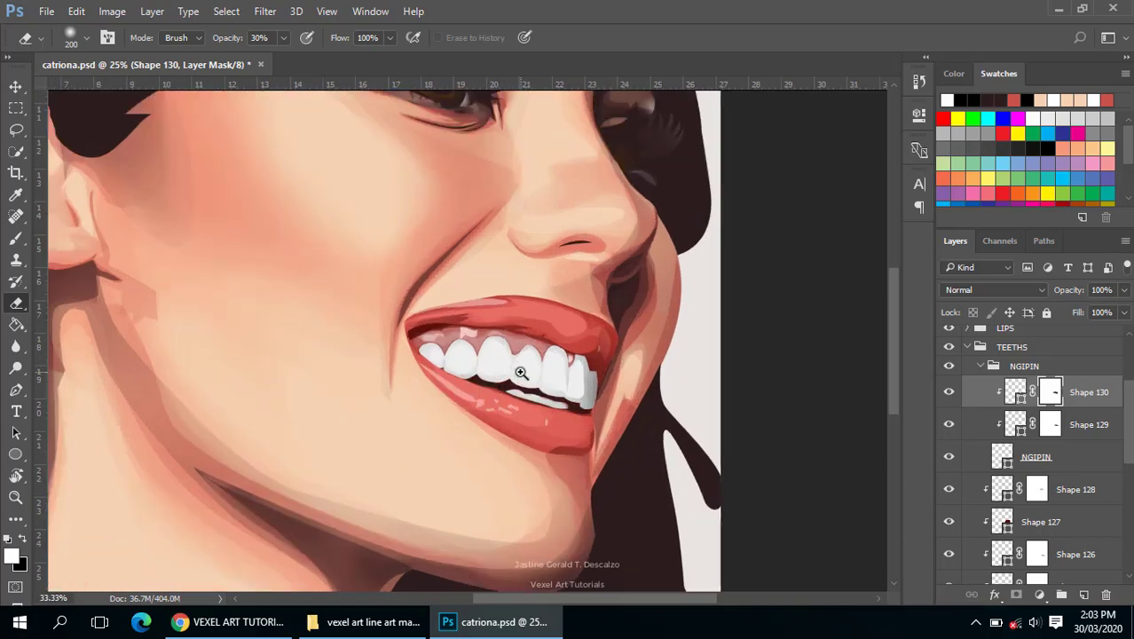
pyautogui.keyDown('ctrl'); pyautogui.click(520, 369); pyautogui.keyUp('ctrl')
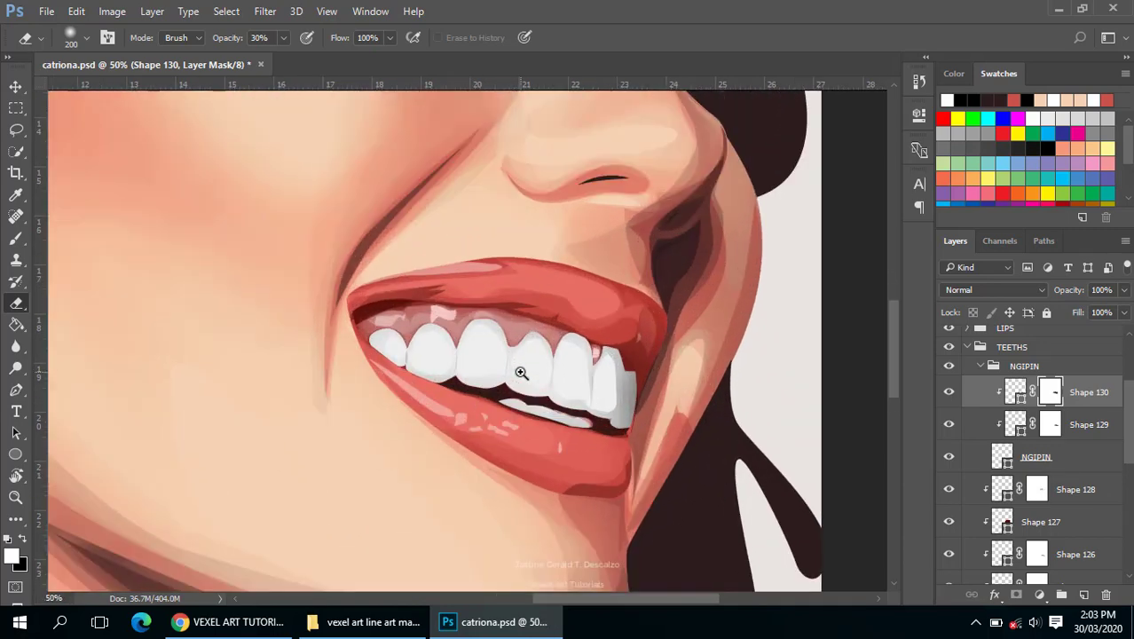
pyautogui.keyDown('ctrl'); pyautogui.click(530, 377); pyautogui.keyUp('ctrl')
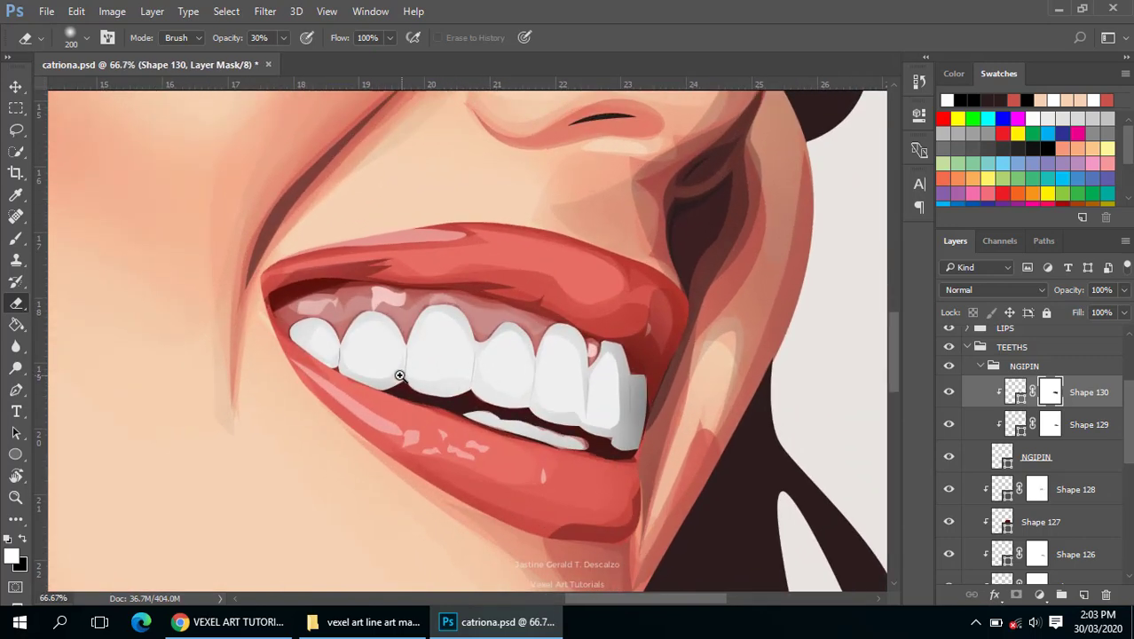
pyautogui.keyDown('ctrl'); pyautogui.click(404, 377); pyautogui.keyUp('ctrl')
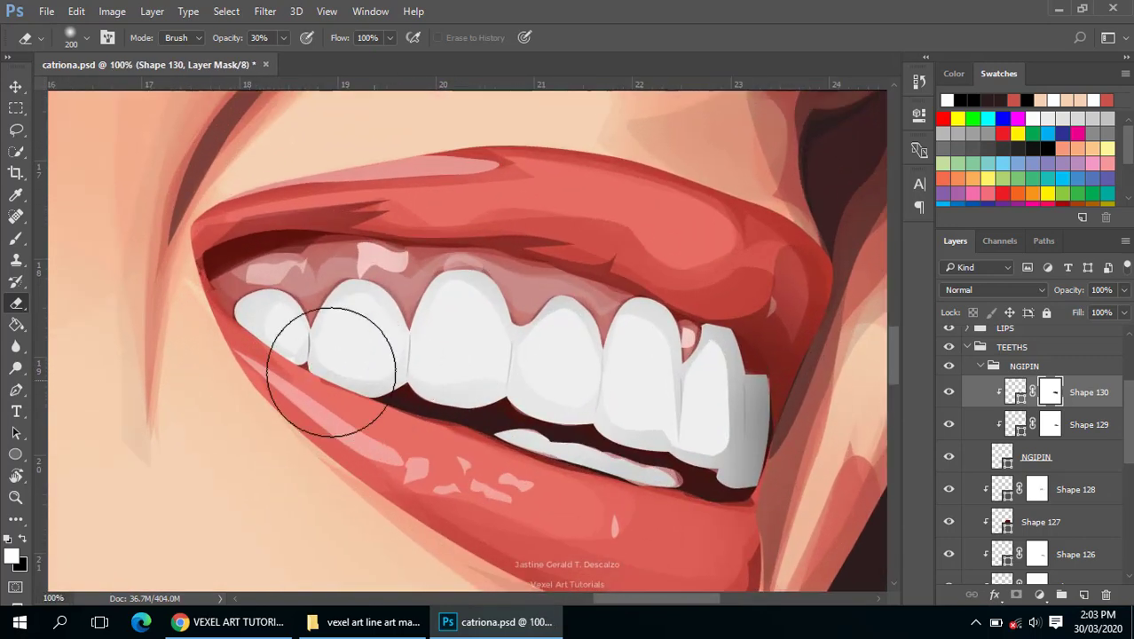
# - Change the NGIPIN teeth fill colour to #ebe7e7
pyautogui.doubleClick(1005, 461)
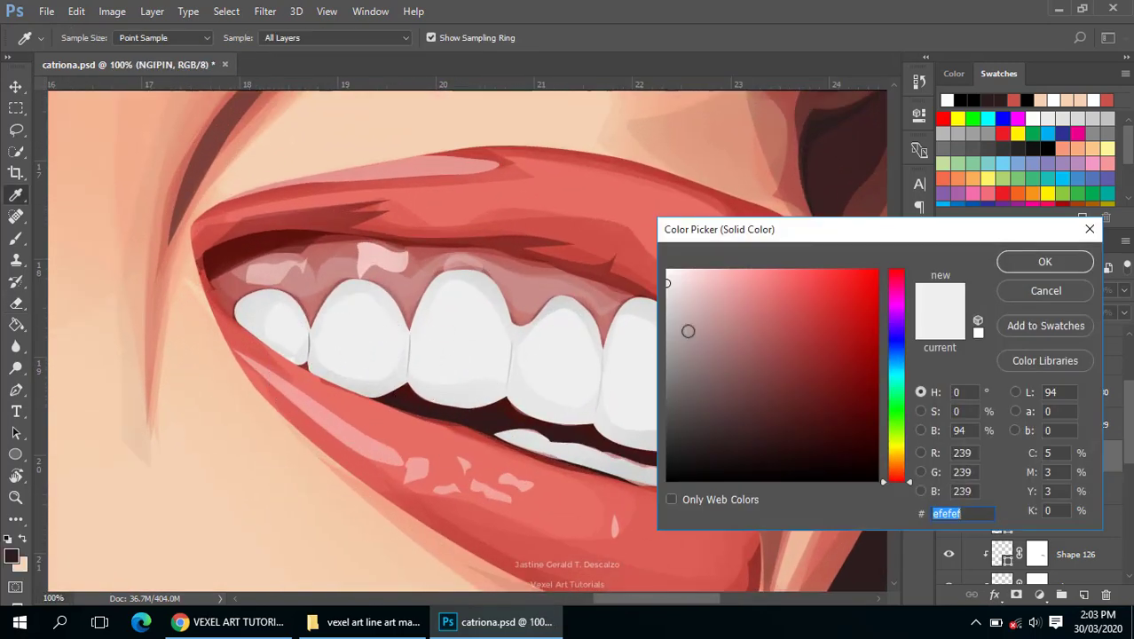
pyautogui.moveTo(671, 293); pyautogui.dragTo(671, 286)
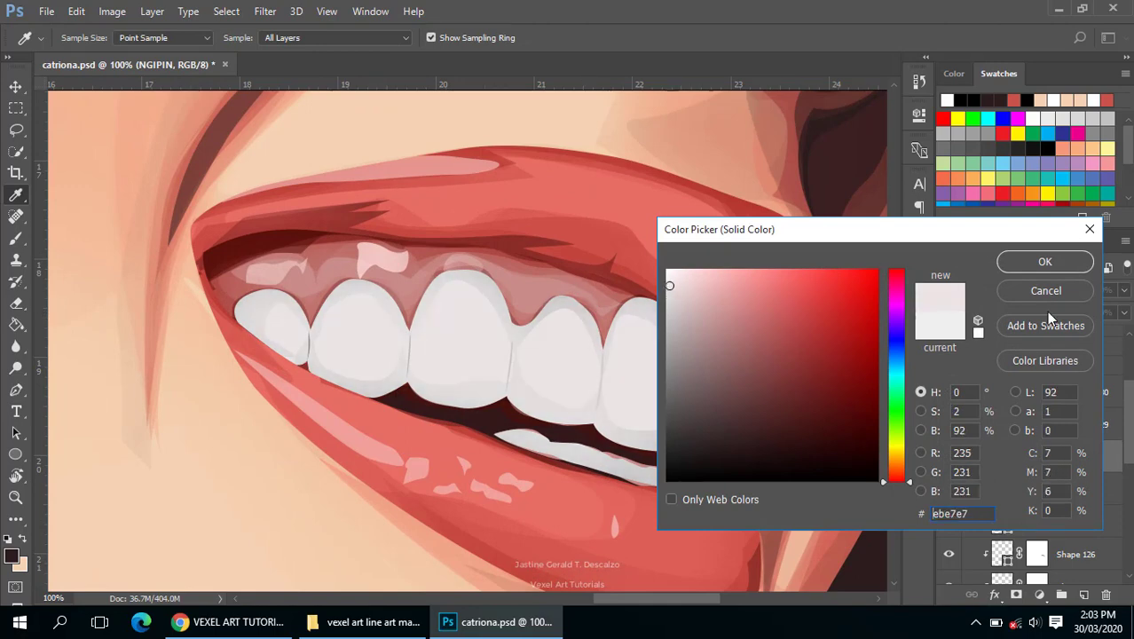
pyautogui.click(1045, 262)
# - Toggle the reference photo on and off to compare the real teeth with the vexel teeth
pyautogui.scroll(-1, 621, 392)
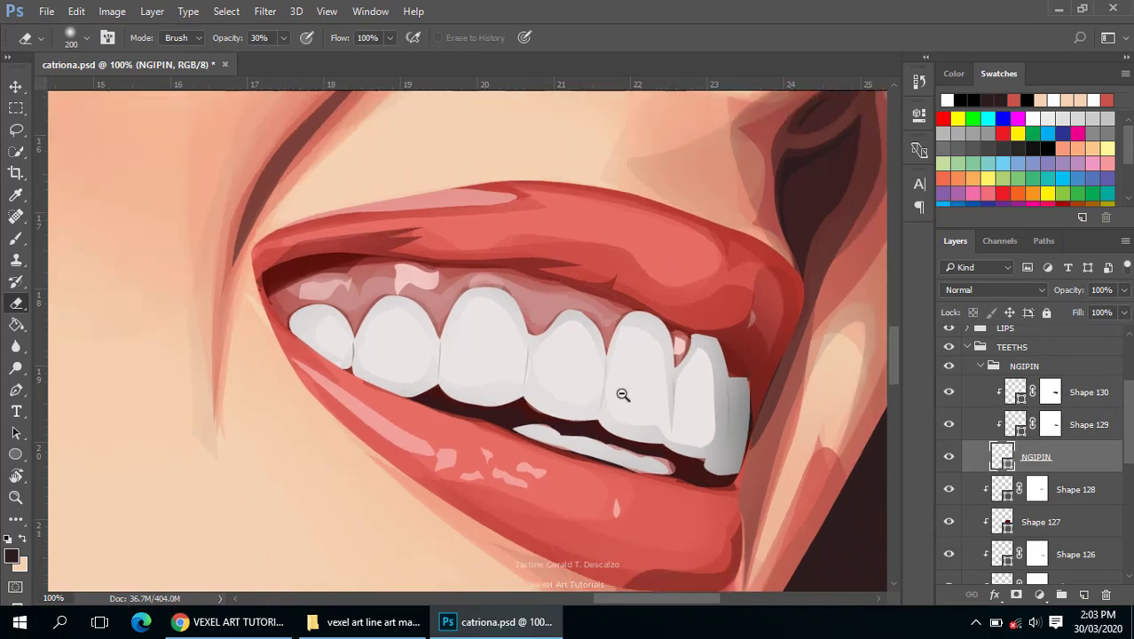
pyautogui.scroll(-1, 621, 391)
pyautogui.scroll(-2, 656, 391)
pyautogui.scroll(-1, 692, 390)
pyautogui.scroll(-1, 692, 390)
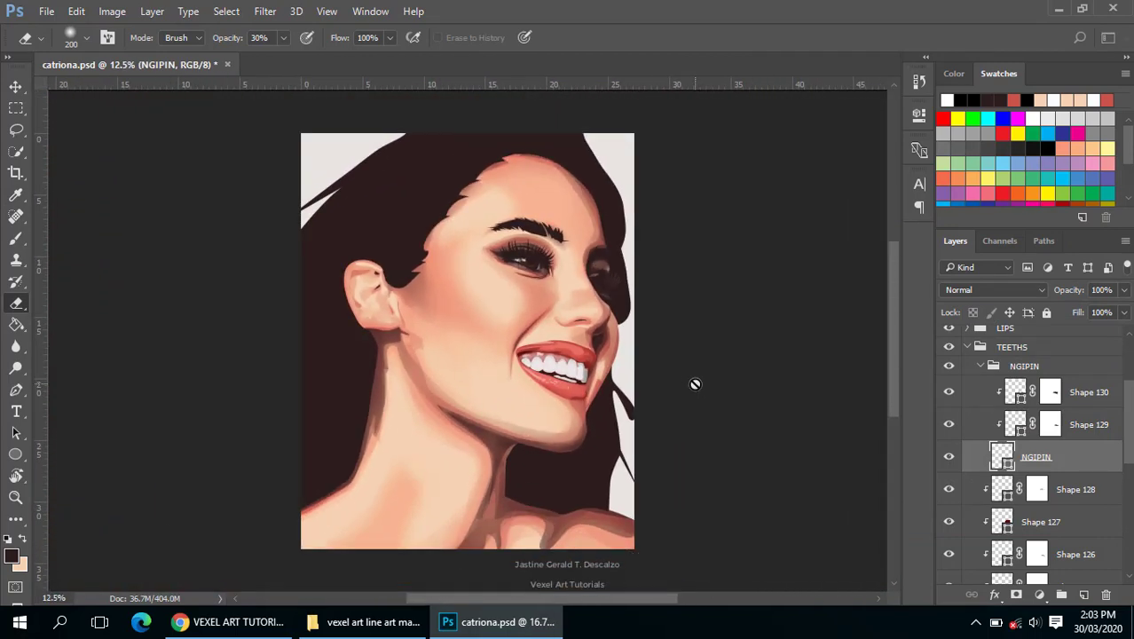
pyautogui.scroll(3, 999, 479)
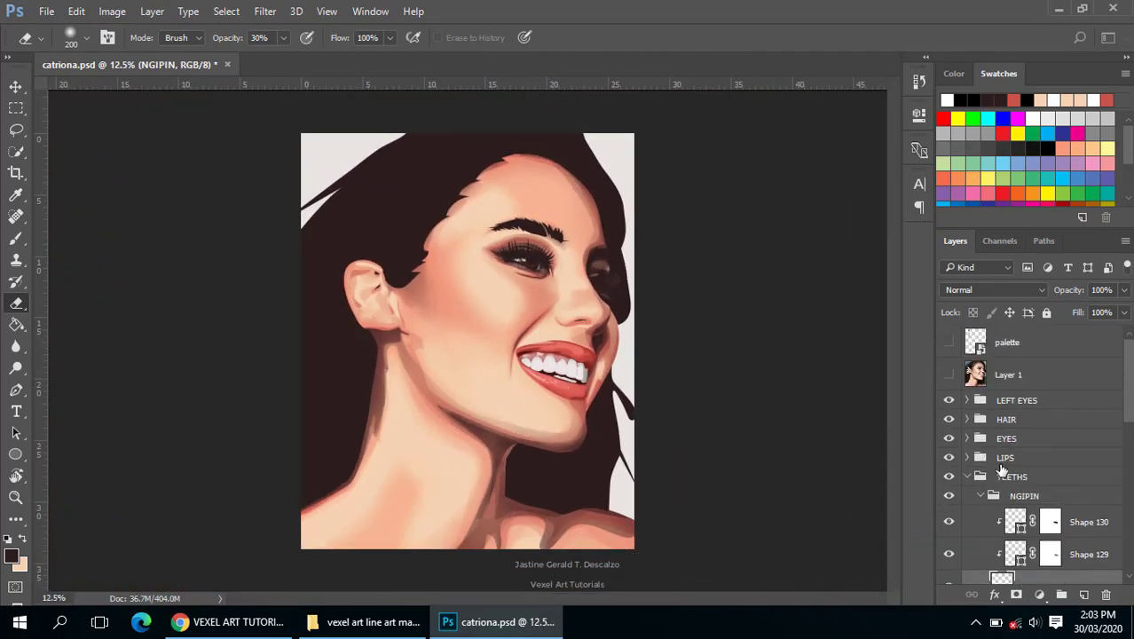
pyautogui.click(950, 376)
pyautogui.click(949, 376)
pyautogui.click(949, 375)
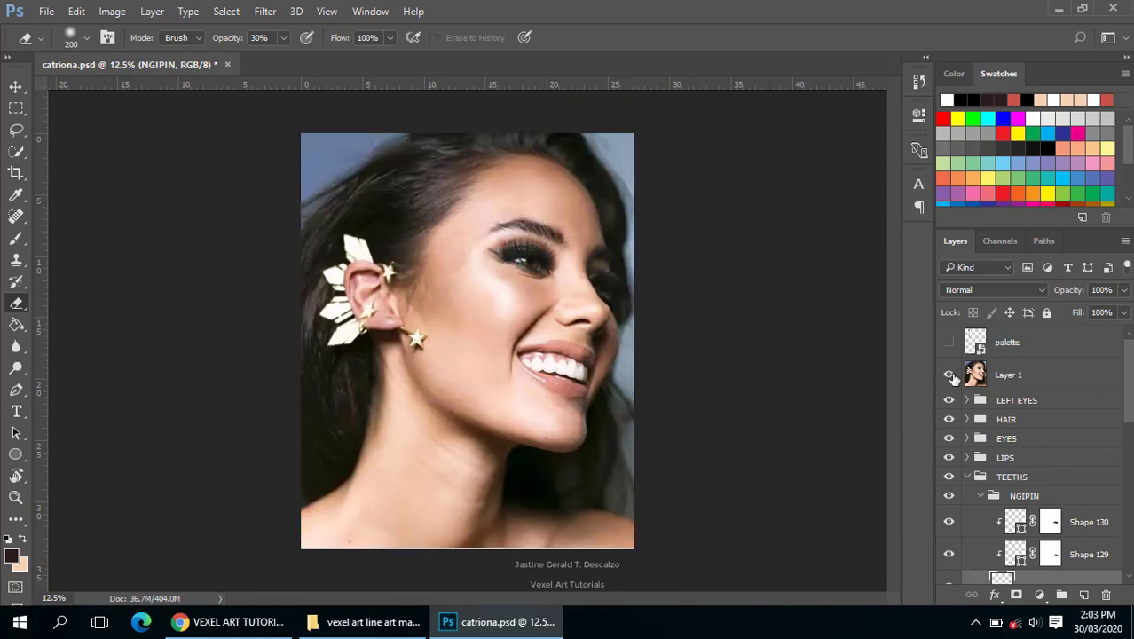
pyautogui.scroll(1, 558, 365)
pyautogui.scroll(2, 529, 296)
pyautogui.scroll(1, 587, 354)
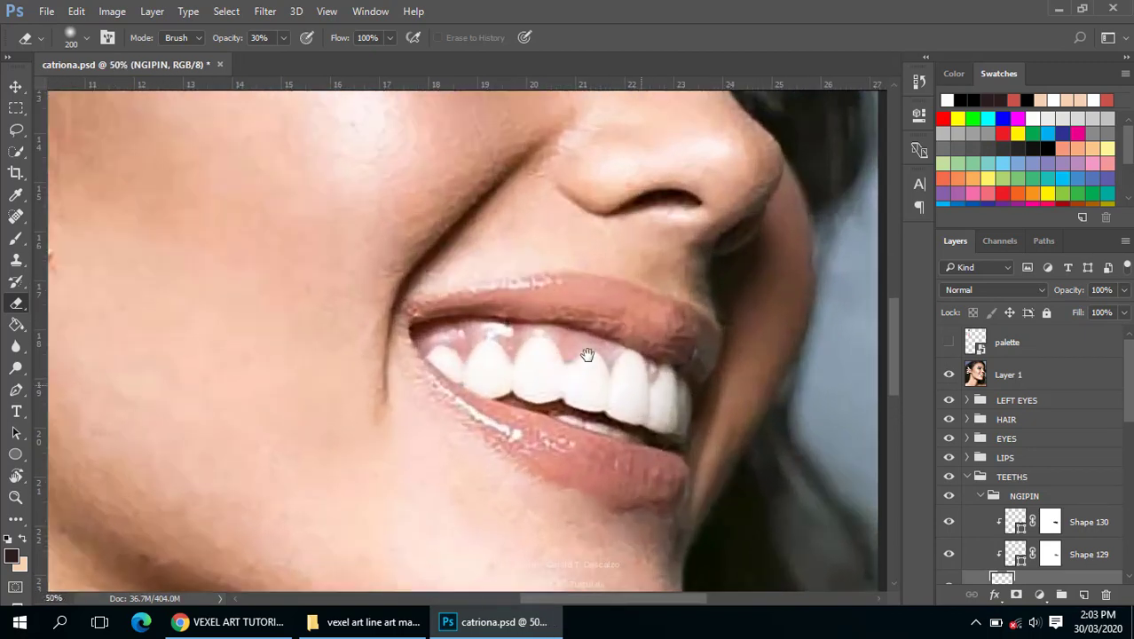
# - With the Pen tool, reshape the NGIPIN outline around the rear teeth
pyautogui.press('p')
pyautogui.scroll(1, 575, 331)
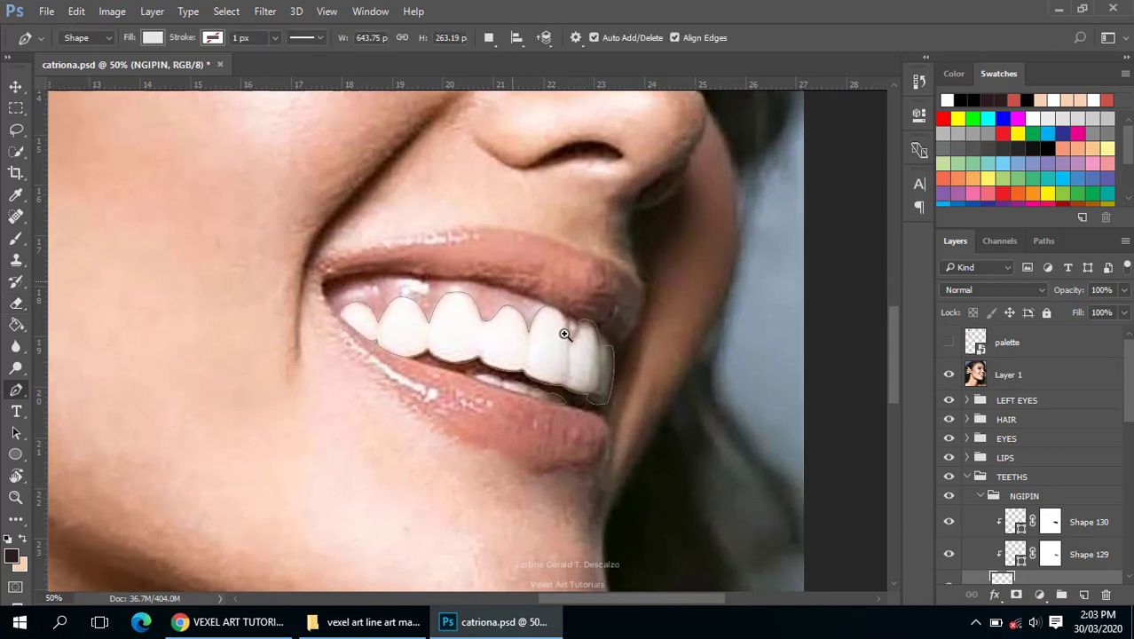
pyautogui.scroll(1, 564, 331)
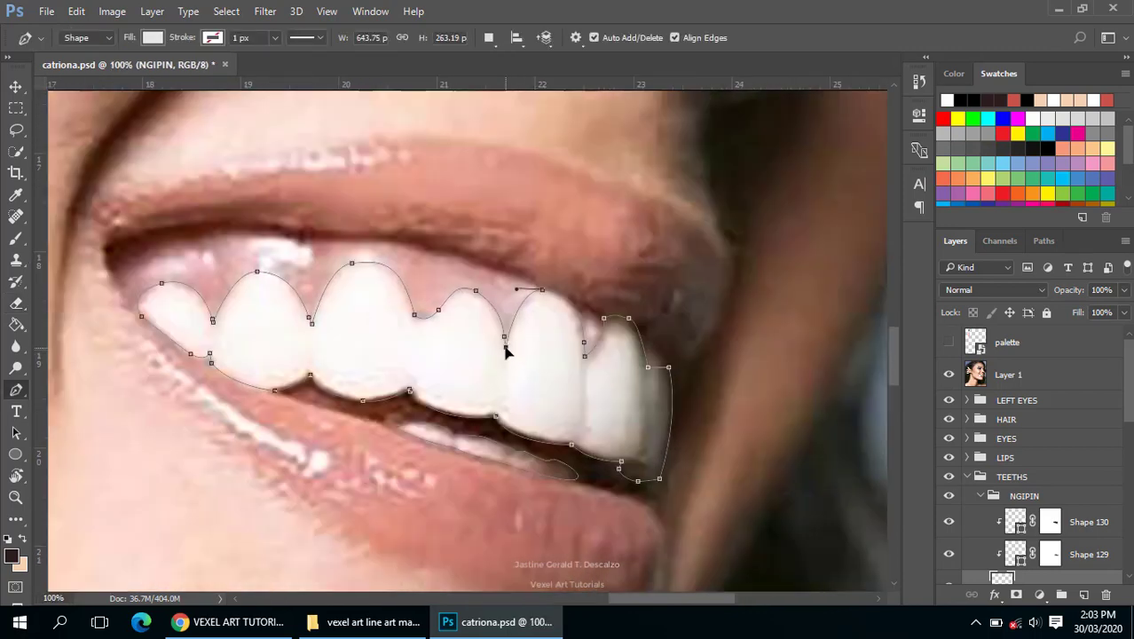
pyautogui.moveTo(571, 293)
pyautogui.mouseDown()
pyautogui.moveTo(536, 303)
pyautogui.moveTo(471, 294)
pyautogui.mouseUp()
pyautogui.click(413, 314)
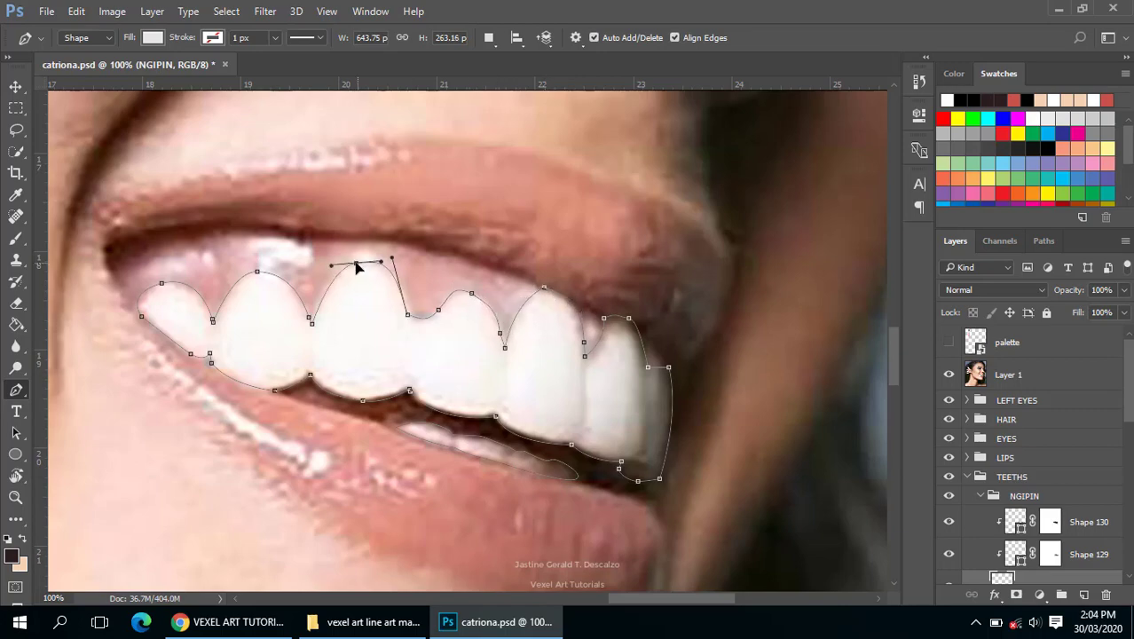
pyautogui.scroll(-2, 752, 351)
pyautogui.scroll(-2, 501, 391)
pyautogui.scroll(-1, 501, 390)
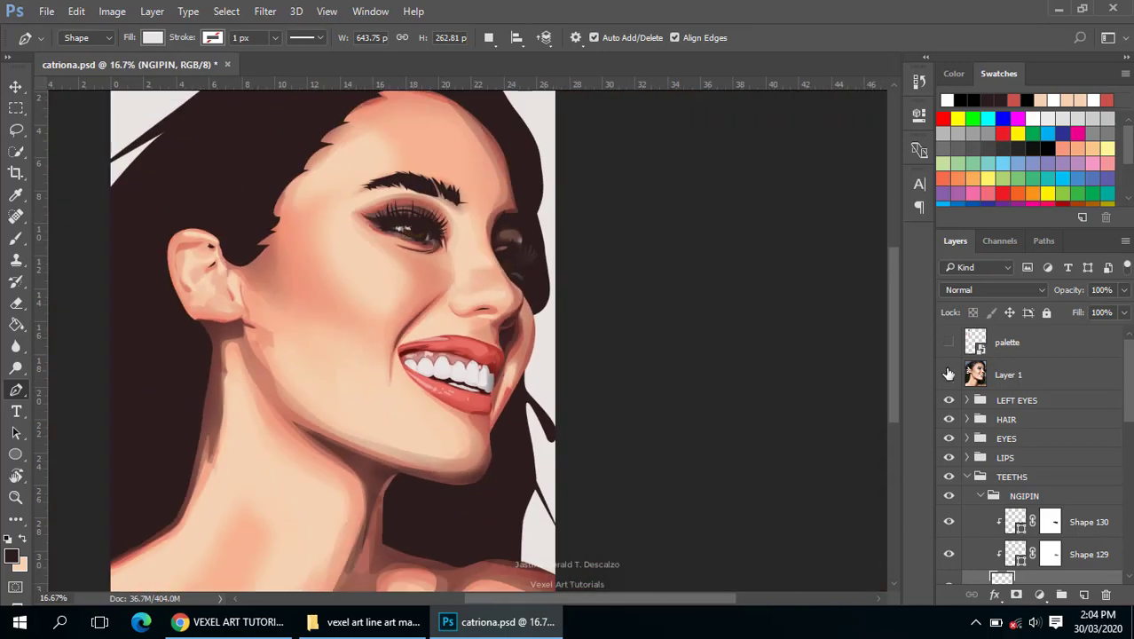
# - With the photo shown, bend the outline along the next tooth tops, adding a corner point
pyautogui.click(948, 373)
pyautogui.scroll(4, 453, 372)
pyautogui.scroll(1, 413, 366)
pyautogui.scroll(1, 417, 372)
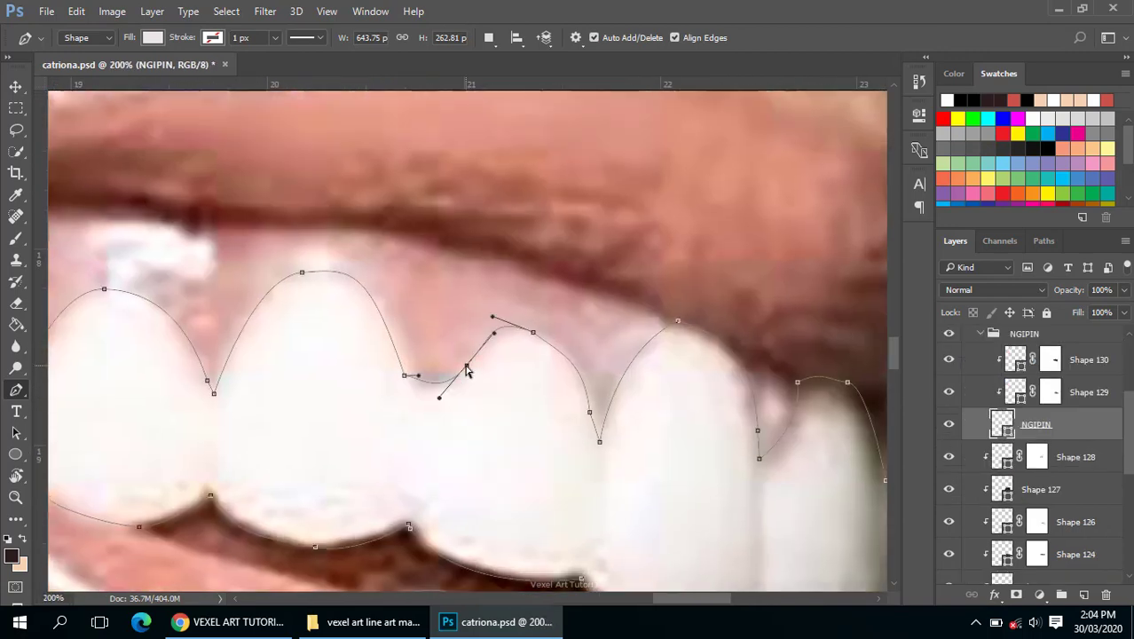
pyautogui.moveTo(523, 333); pyautogui.dragTo(473, 341)
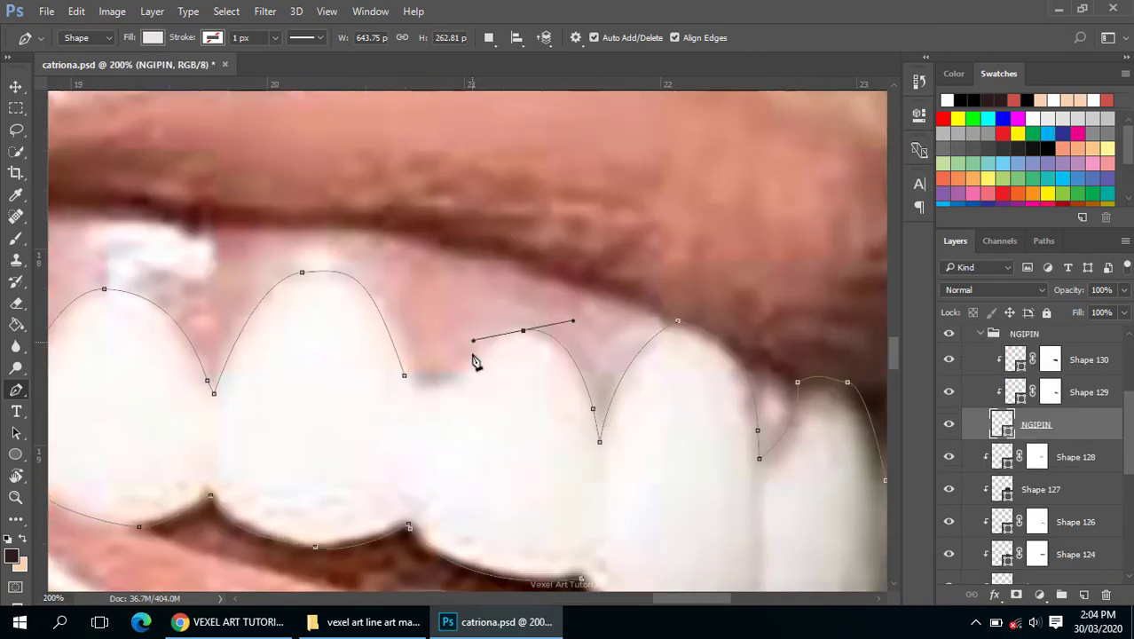
pyautogui.keyDown('alt'); pyautogui.click(427, 399); pyautogui.keyUp('alt')
pyautogui.click(404, 376)
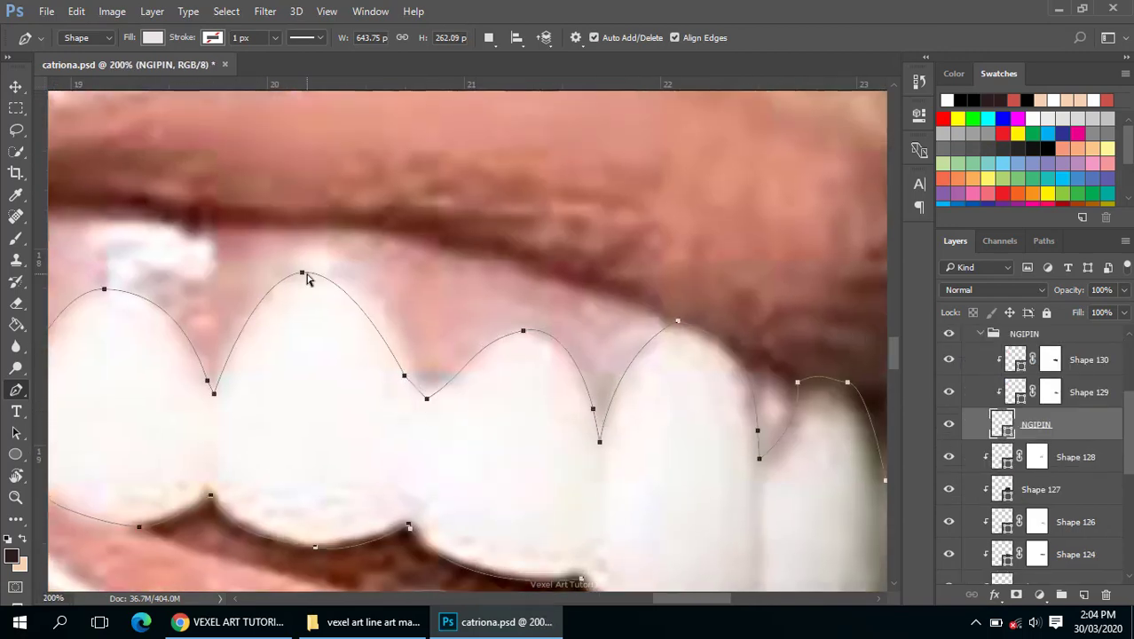
pyautogui.moveTo(301, 272); pyautogui.dragTo(381, 266)
# - Zoom in and repeatedly toggle the reference photo to compare the reshaped teeth outline
pyautogui.scroll(5, 1029, 443)
pyautogui.click(949, 373)
pyautogui.scroll(-6, 630, 405)
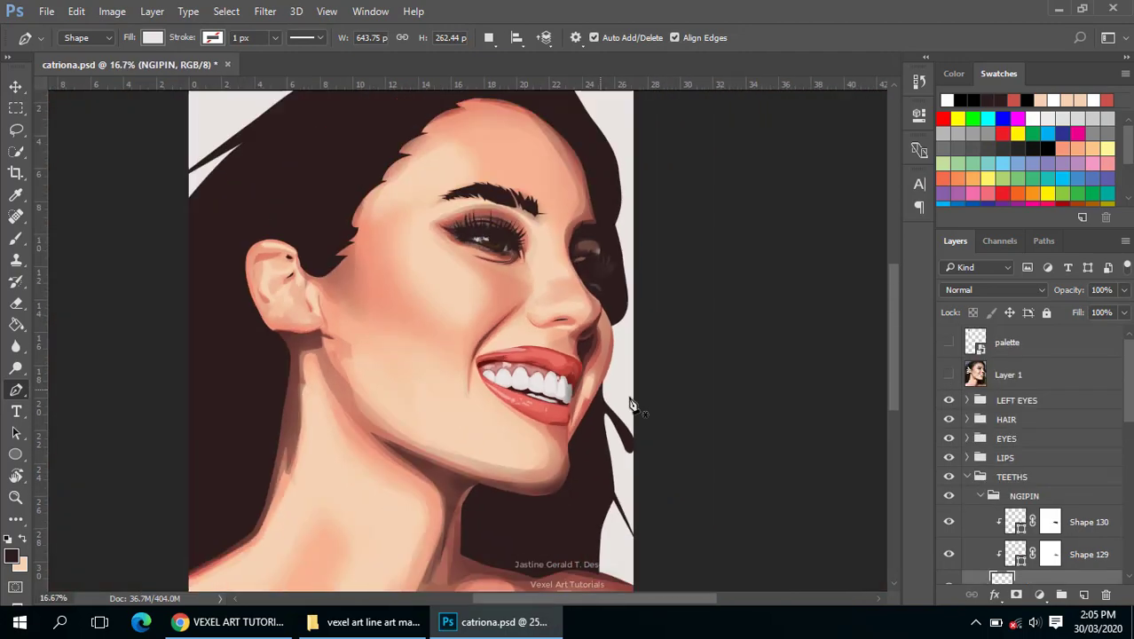
pyautogui.click(952, 373)
pyautogui.scroll(3, 594, 397)
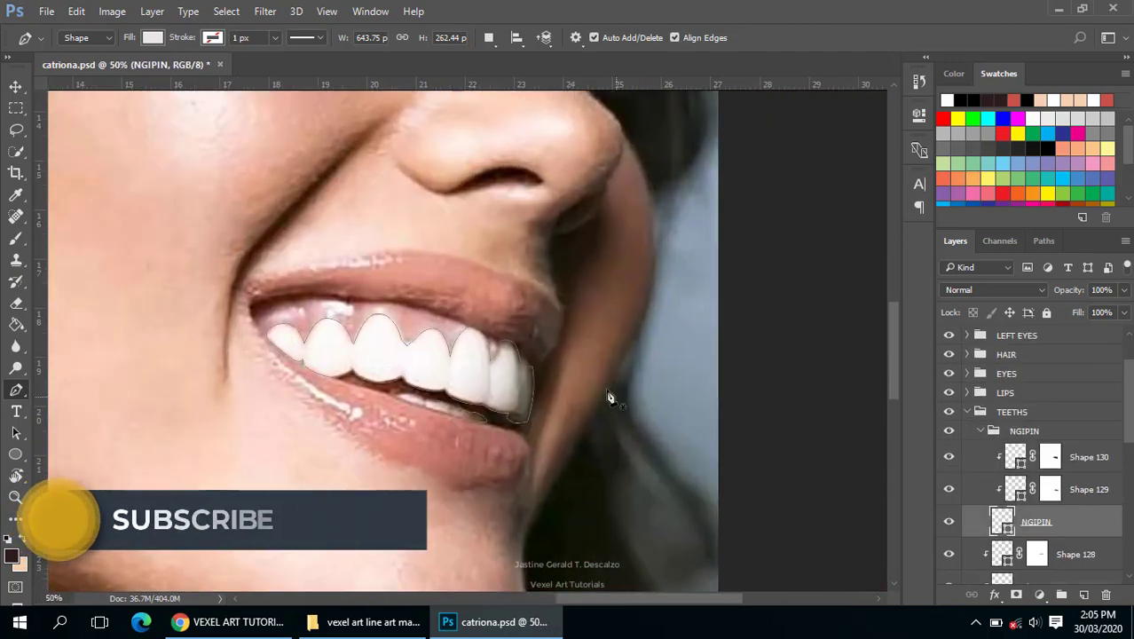
pyautogui.scroll(5, 1029, 443)
pyautogui.click(949, 373)
pyautogui.scroll(-2, 551, 399)
pyautogui.scroll(-2, 551, 398)
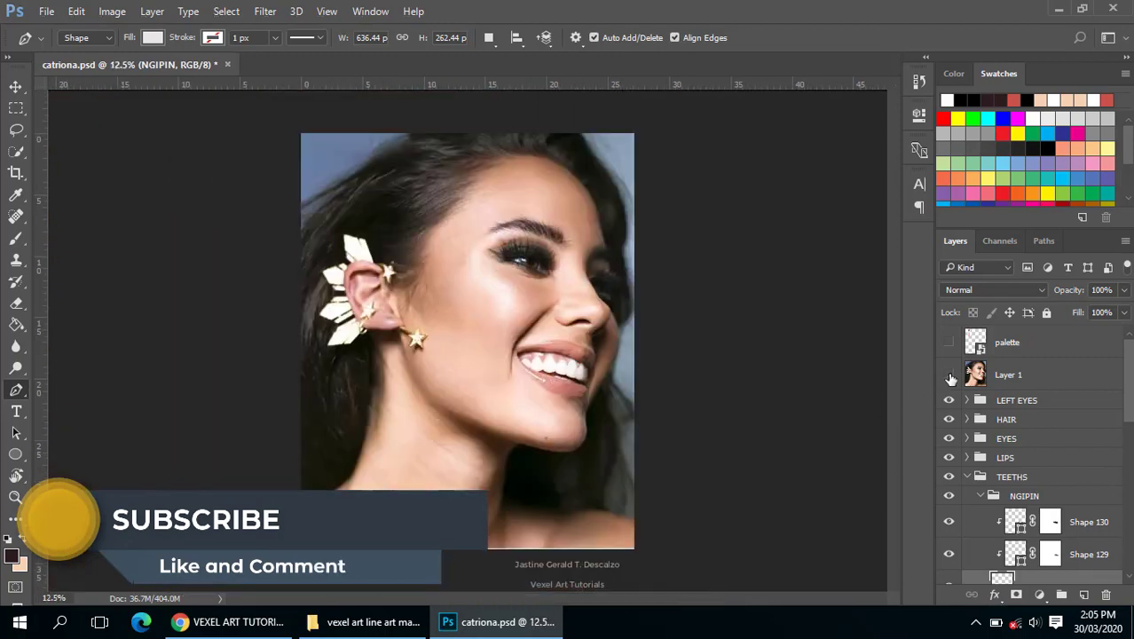
pyautogui.click(949, 374)
pyautogui.scroll(1, 604, 373)
pyautogui.click(951, 373)
pyautogui.click(950, 373)
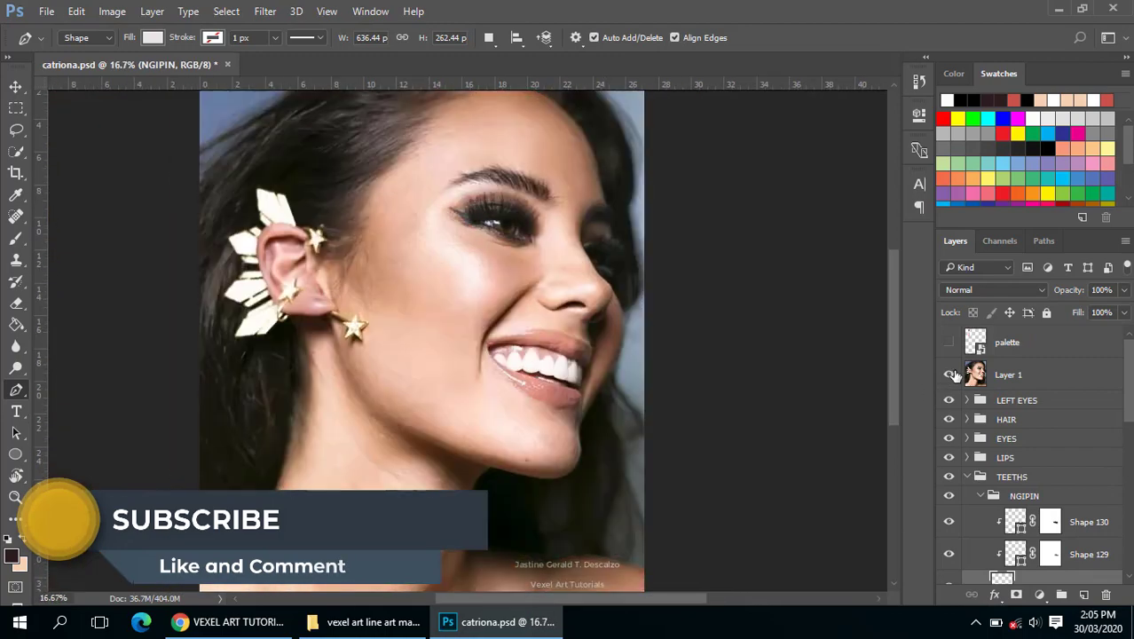
pyautogui.click(951, 373)
pyautogui.hotkey('ctrl', '+')
pyautogui.click(953, 376)
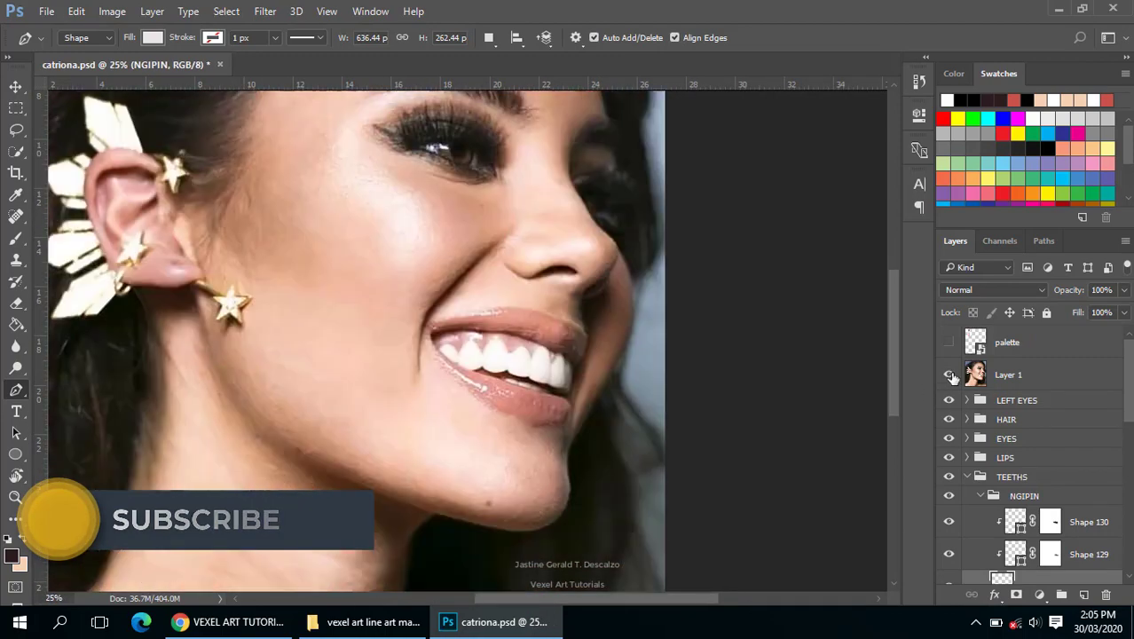
pyautogui.click(952, 378)
pyautogui.click(950, 378)
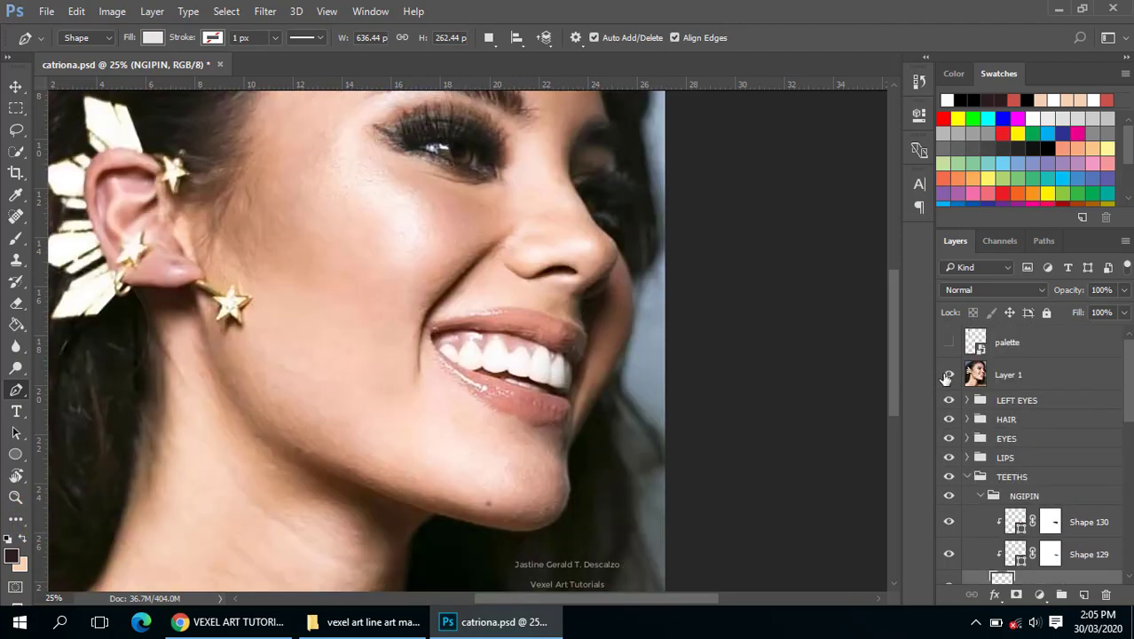
pyautogui.click(948, 379)
pyautogui.scroll(3, 532, 355)
pyautogui.scroll(1, 569, 379)
# - Trace Shape 131 with the Pen tool around the rearmost upper tooth
pyautogui.click(565, 370)
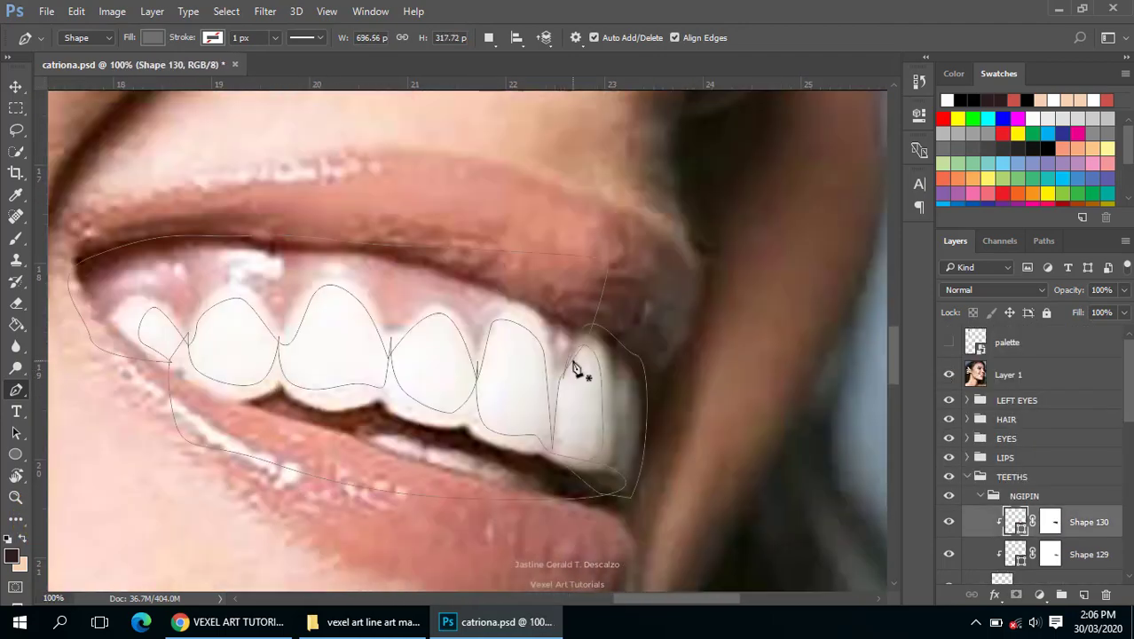
pyautogui.moveTo(585, 339); pyautogui.dragTo(594, 337)
pyautogui.moveTo(633, 491); pyautogui.dragTo(636, 463)
pyautogui.moveTo(610, 309); pyautogui.dragTo(574, 306)
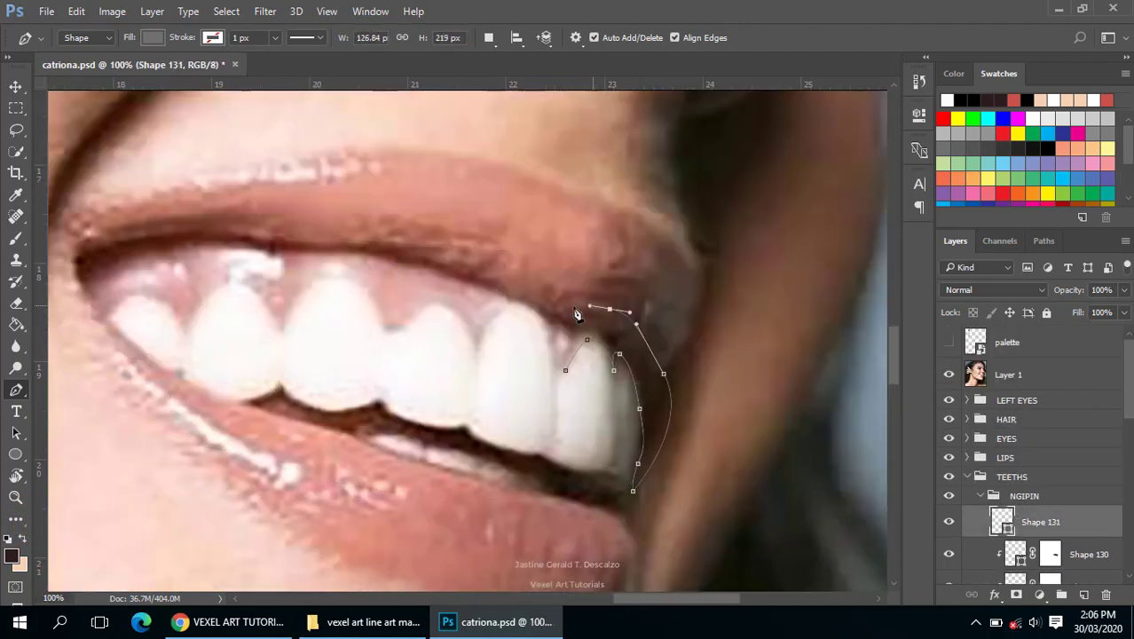
pyautogui.click(558, 370)
pyautogui.click(948, 373)
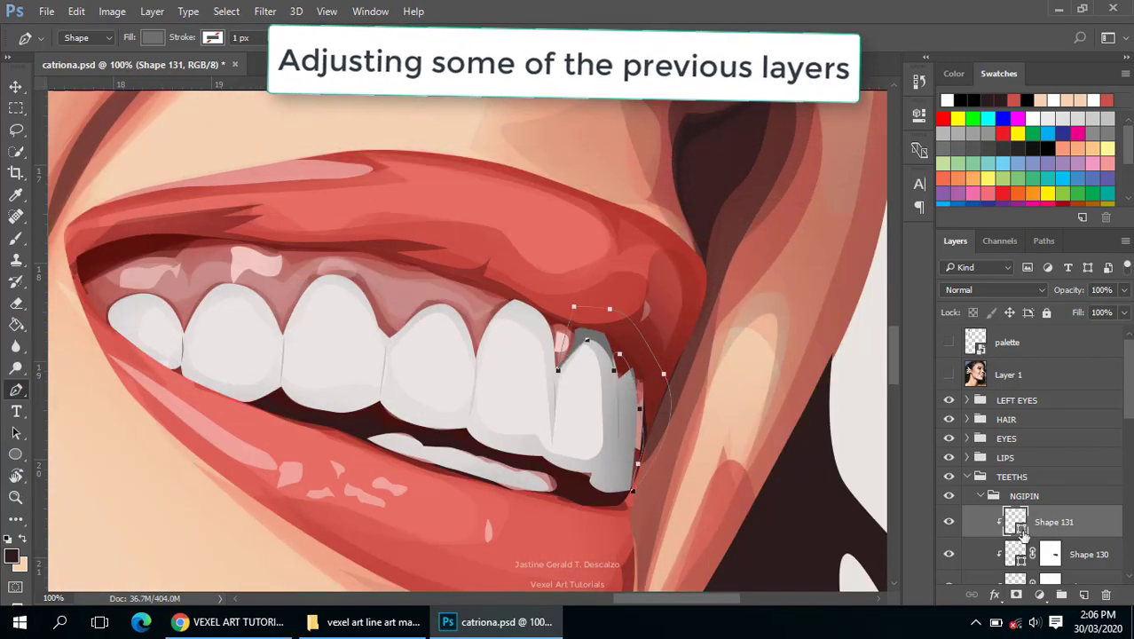
# - Give Shape 131 a dark fill colour
pyautogui.doubleClick(1001, 521)
pyautogui.click(625, 350)
pyautogui.scroll(-2, 519, 221)
pyautogui.scroll(-2, 367, 231)
pyautogui.click(1045, 262)
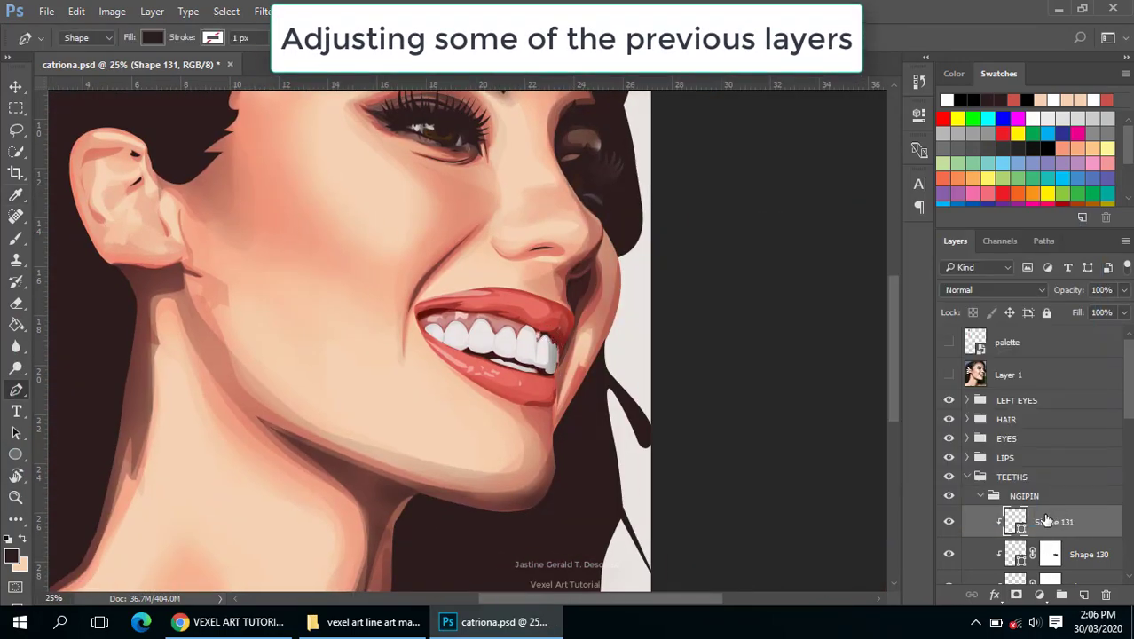
# - Drag the NGIPIN teeth outline's lower anchor toward the lip corner
pyautogui.press('e')
pyautogui.click(948, 375)
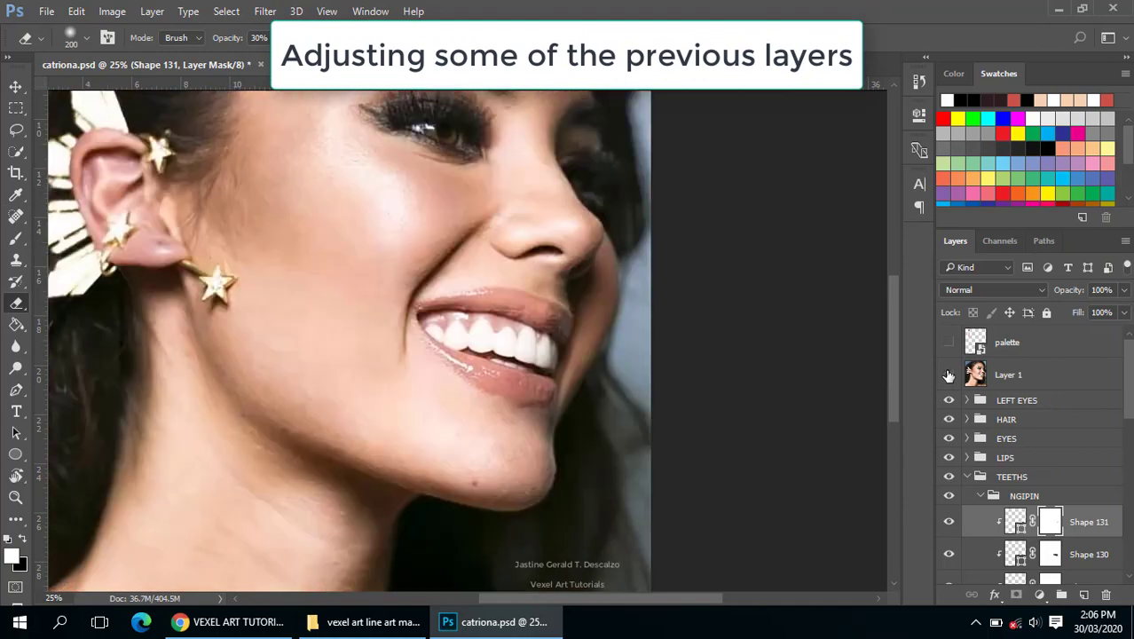
pyautogui.click(949, 374)
pyautogui.scroll(5, 559, 405)
pyautogui.click(948, 374)
pyautogui.scroll(-2, 1029, 488)
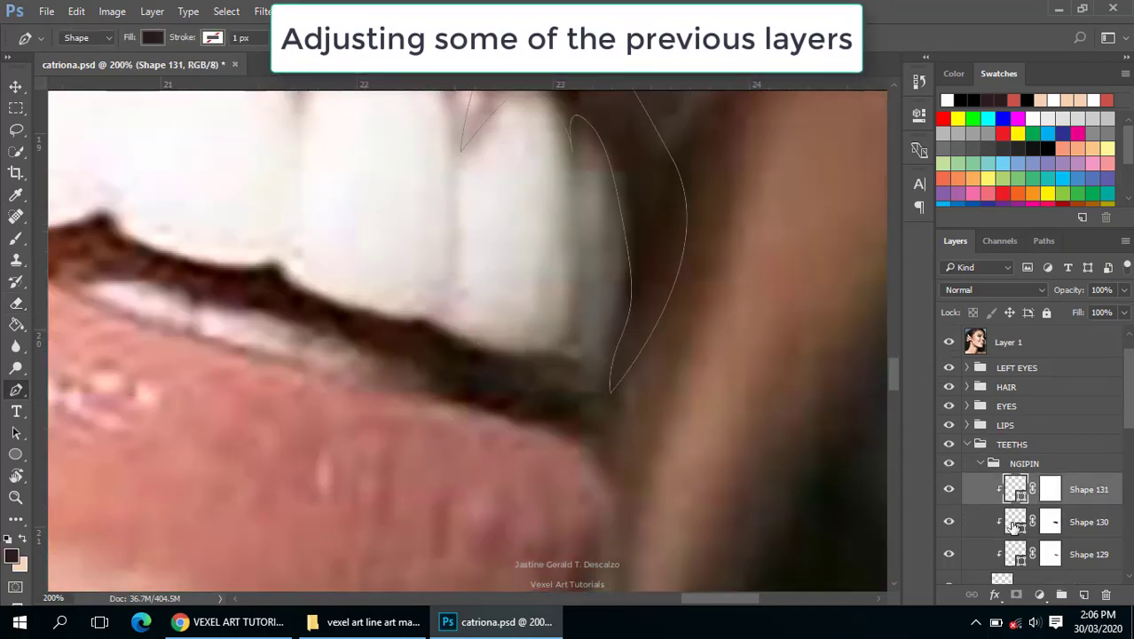
pyautogui.click(1035, 522)
pyautogui.press('p')
pyautogui.moveTo(548, 397); pyautogui.dragTo(574, 388)
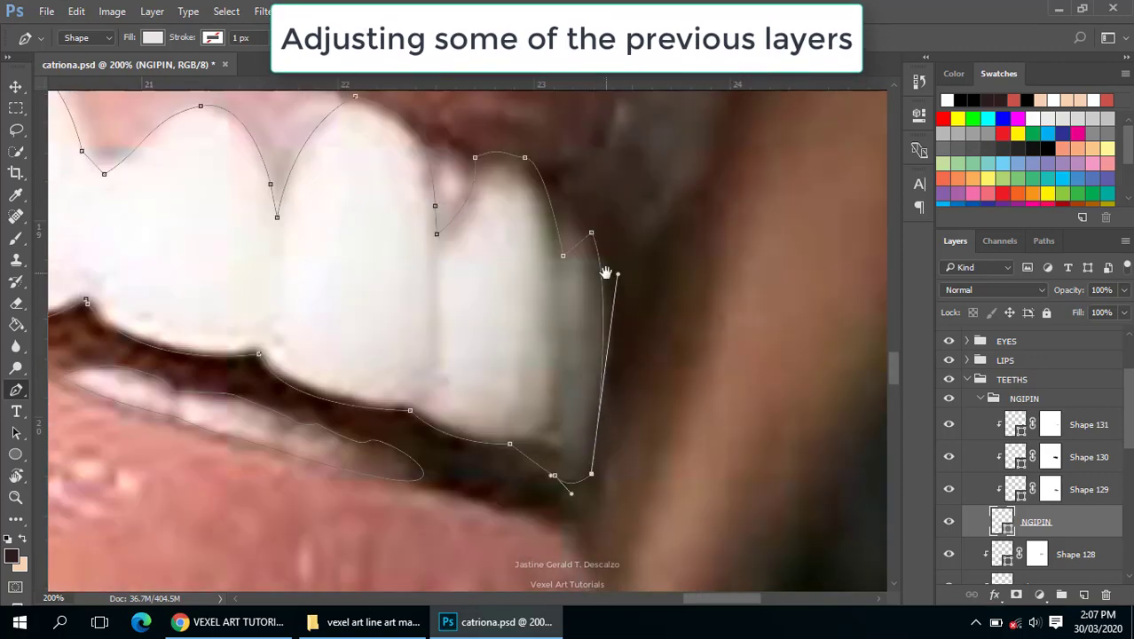
# - Pan to the upper rear teeth and compare the artwork against the reference photo
pyautogui.moveTo(615, 163); pyautogui.dragTo(596, 249)
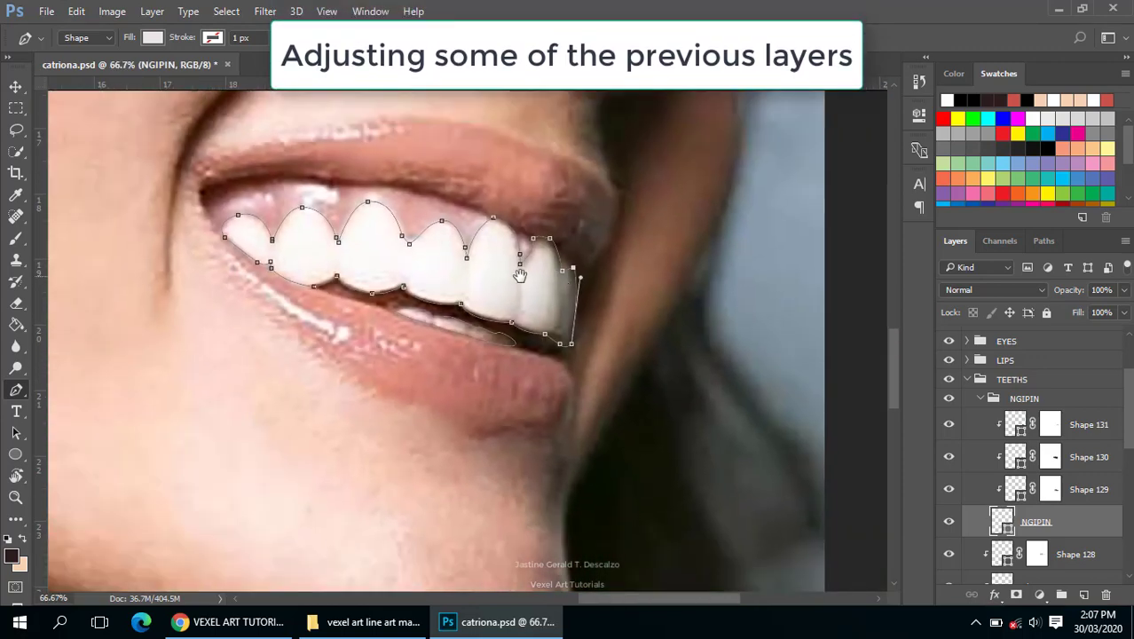
pyautogui.scroll(-2, 520, 275)
pyautogui.scroll(3, 950, 374)
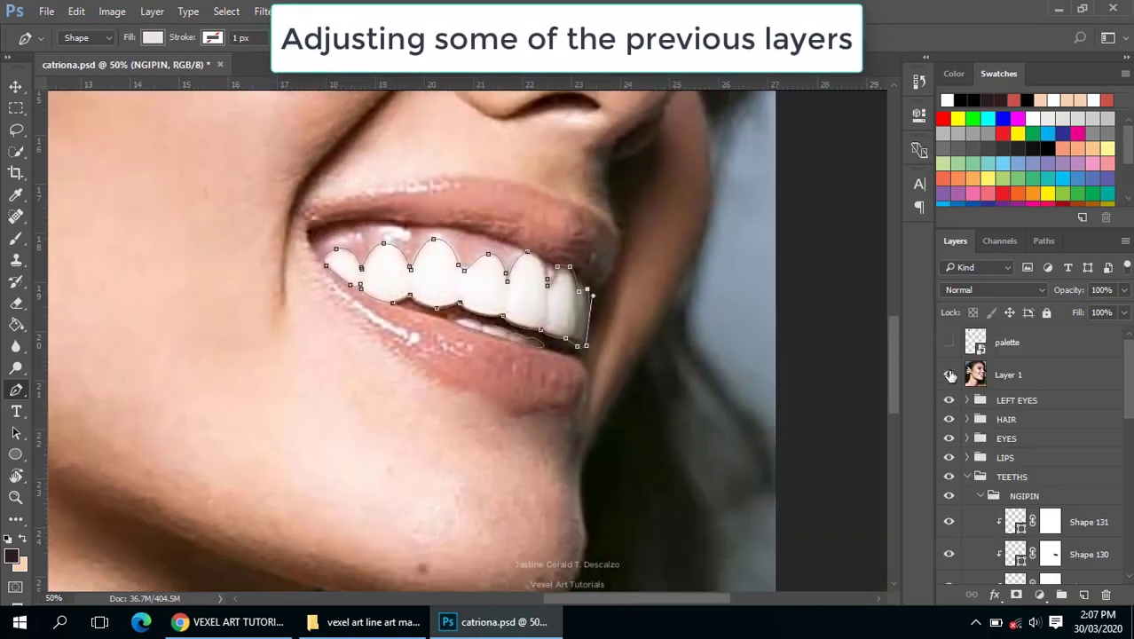
pyautogui.click(948, 374)
pyautogui.scroll(-2, 584, 336)
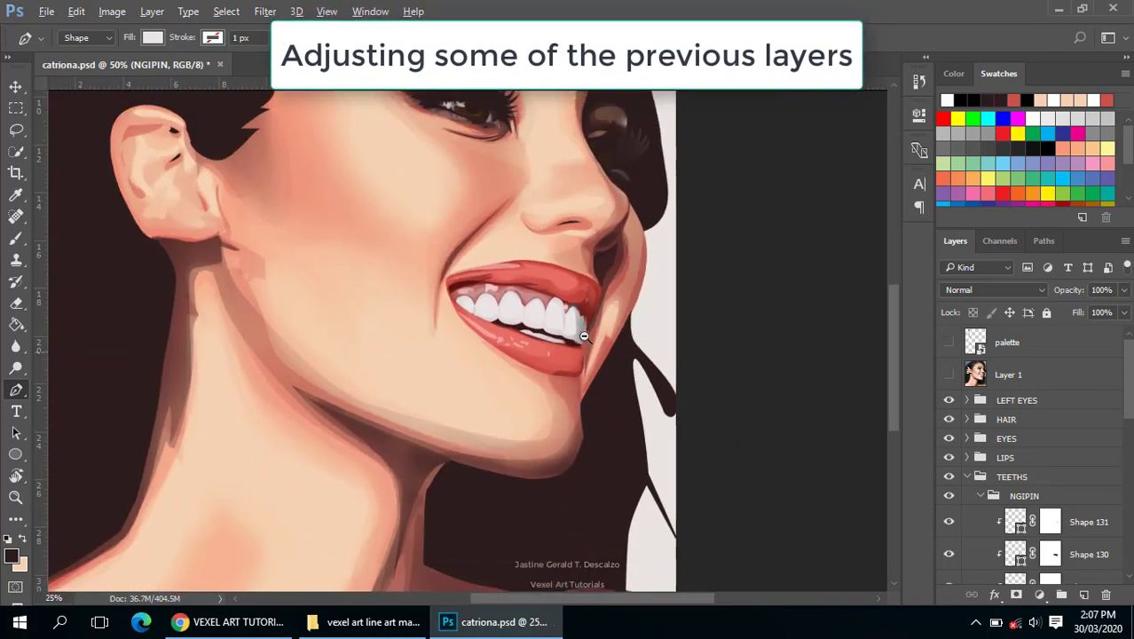
pyautogui.scroll(-1, 584, 337)
pyautogui.scroll(2, 600, 337)
pyautogui.scroll(1, 605, 391)
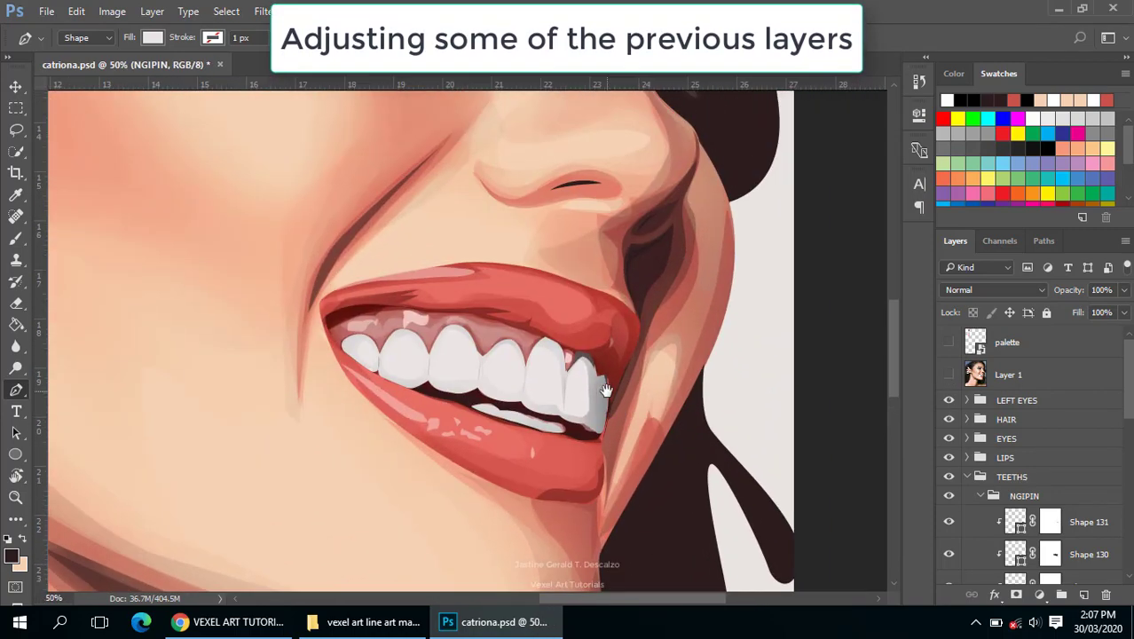
pyautogui.scroll(-1, 605, 390)
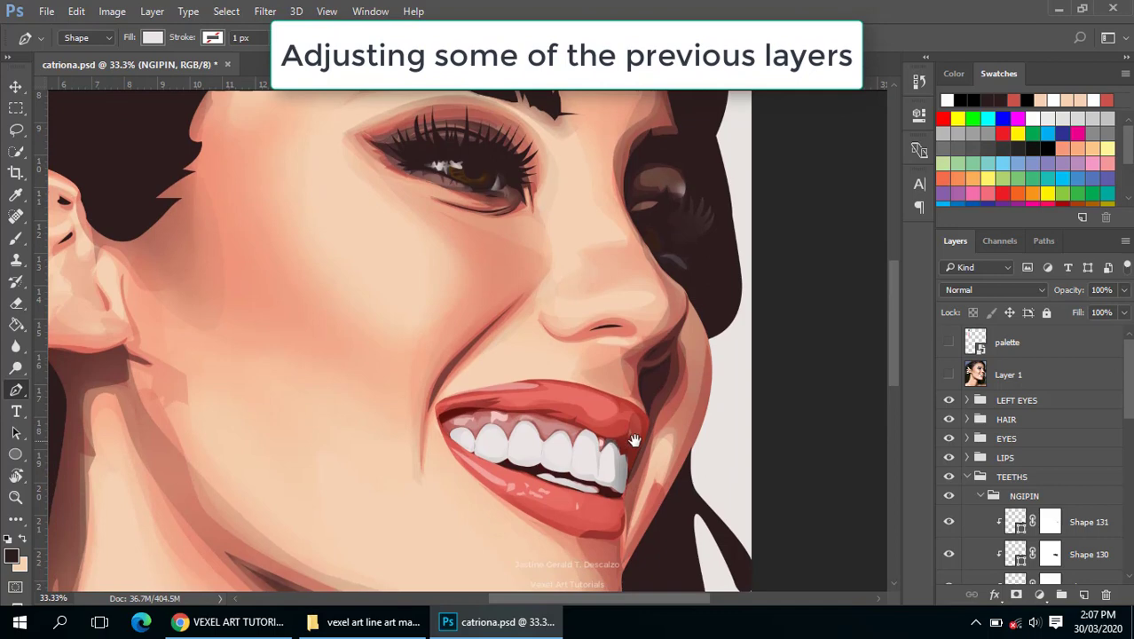
pyautogui.scroll(-1, 632, 431)
pyautogui.scroll(2, 632, 435)
pyautogui.scroll(-1, 620, 405)
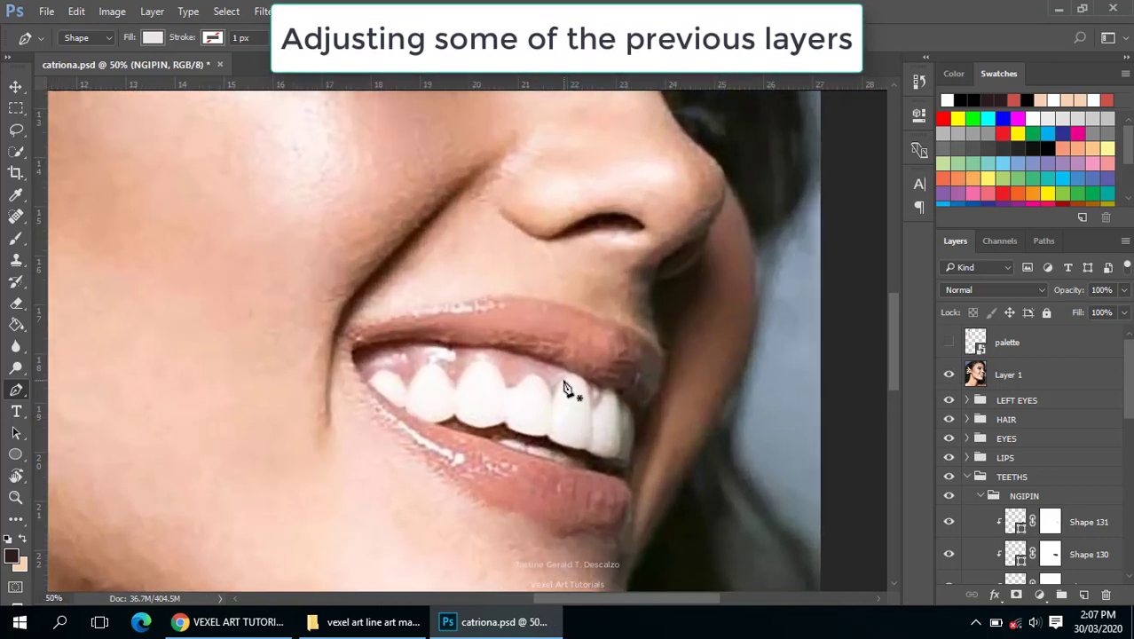
pyautogui.scroll(-5, 1029, 461)
# - Zoom into the mouth and add two anchor points to the Shape 128 gum path
pyautogui.click(1012, 425)
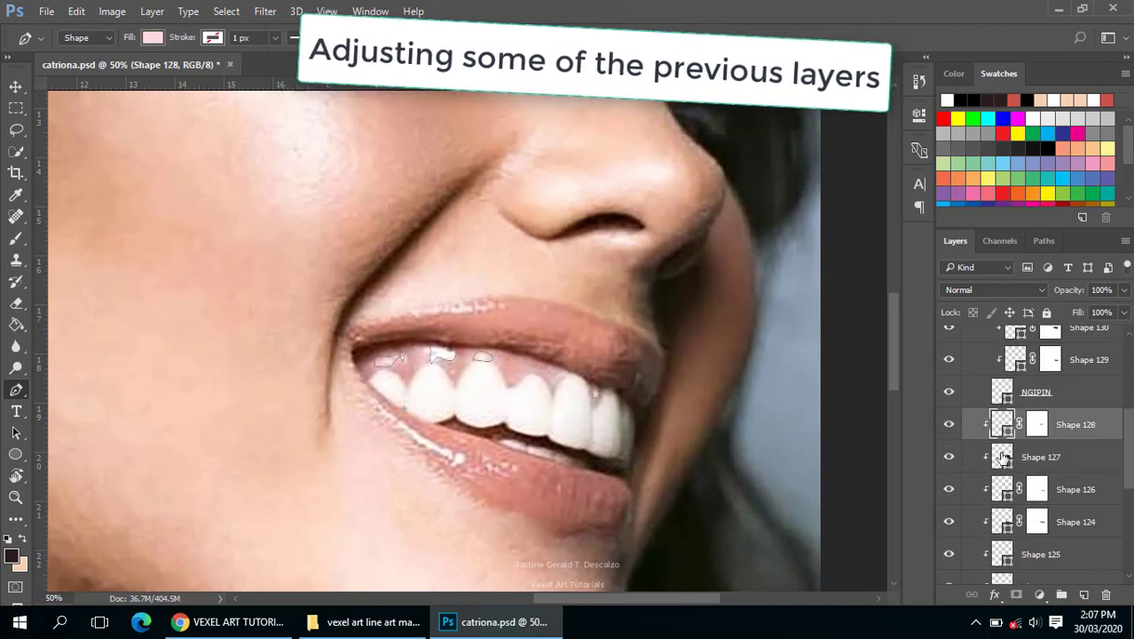
pyautogui.click(532, 366)
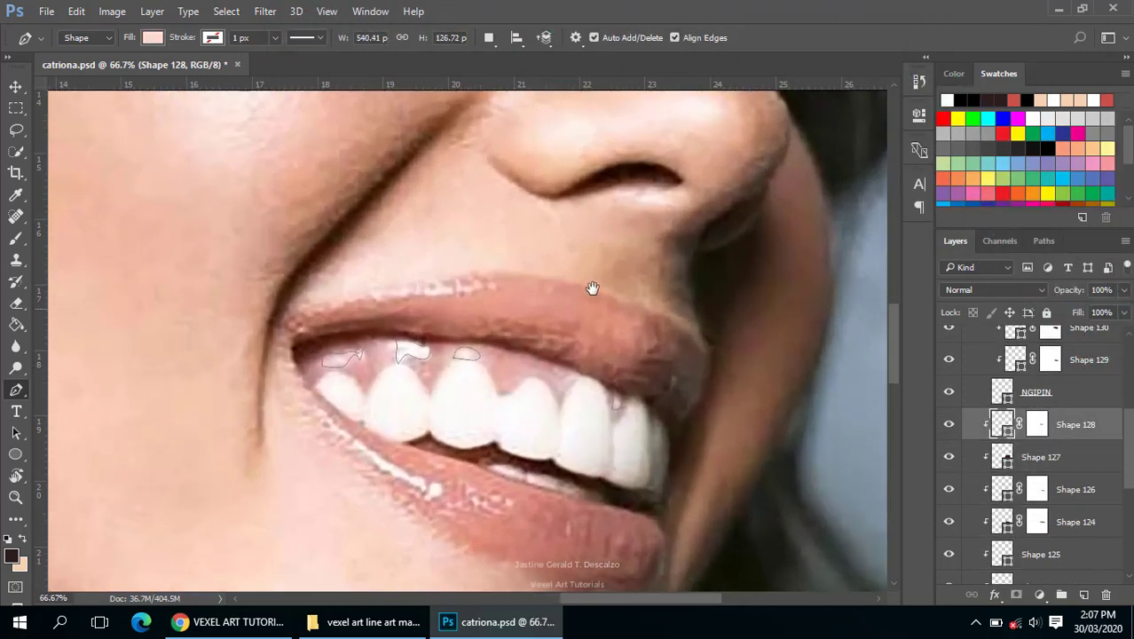
pyautogui.click(553, 171)
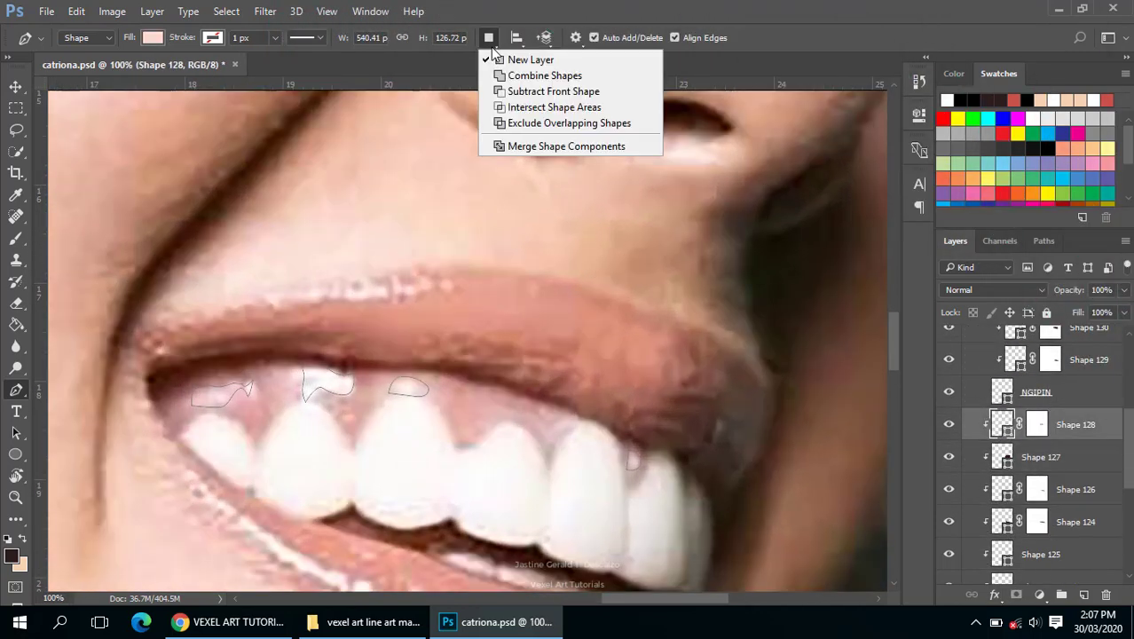
pyautogui.click(578, 422)
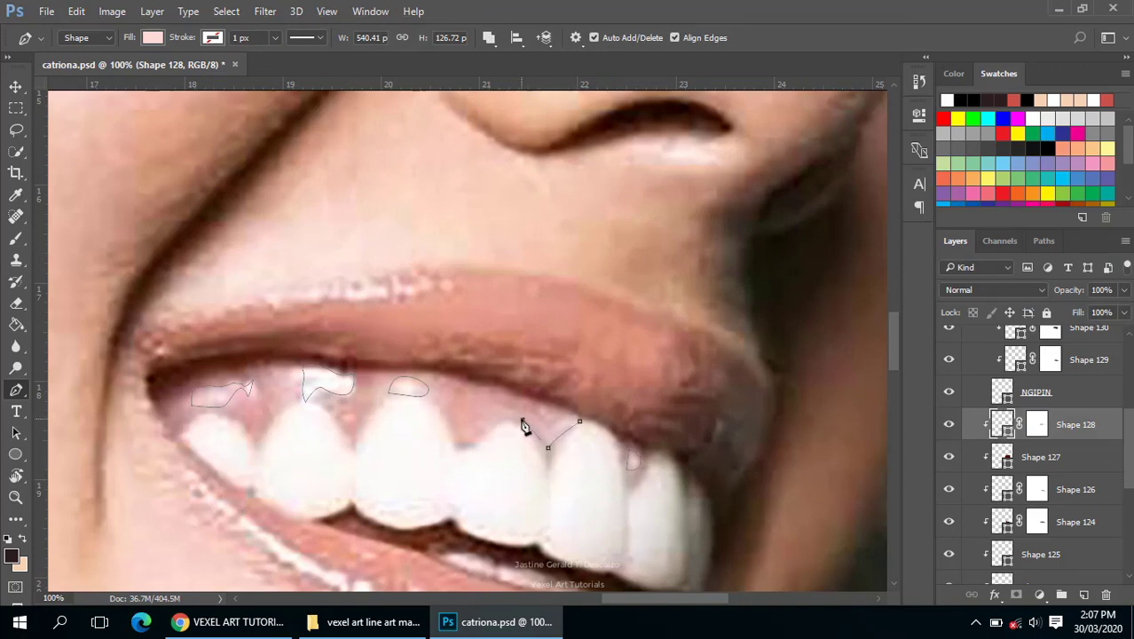
pyautogui.click(548, 428)
# - Hide the reference photo and select Shape 128's mask for erasing
pyautogui.scroll(5, 1089, 332)
pyautogui.click(948, 336)
pyautogui.scroll(-5, 1047, 444)
pyautogui.click(1036, 522)
pyautogui.press('e')
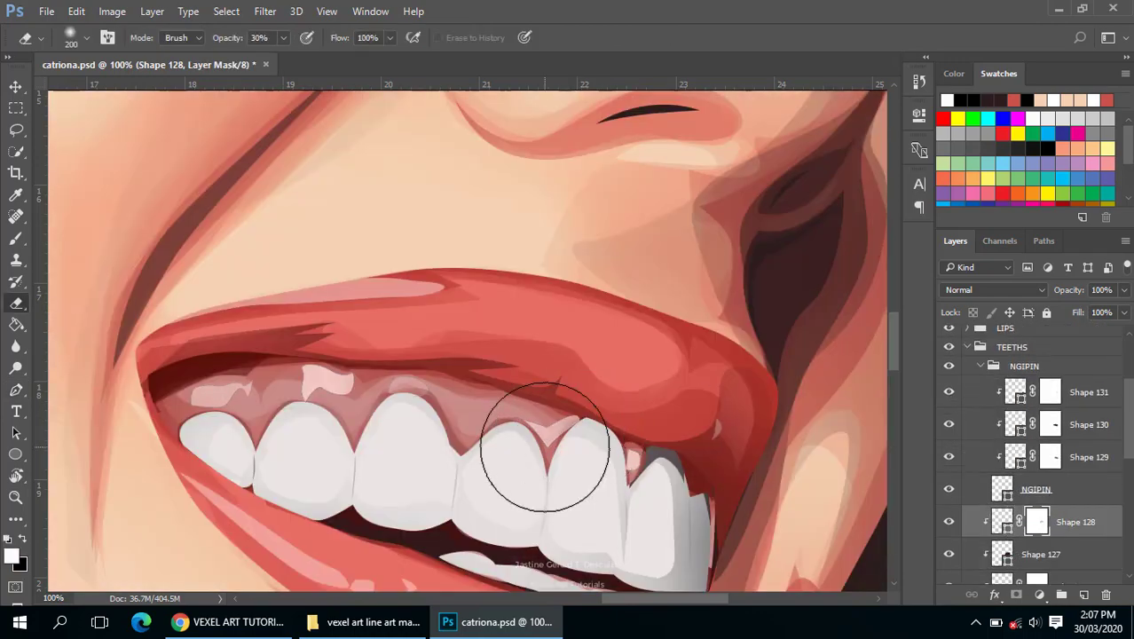
pyautogui.scroll(-3, 545, 447)
pyautogui.scroll(-1, 628, 443)
pyautogui.scroll(5, 1047, 443)
# - Zoom around the teeth while toggling Layer 1 to compare with the photo
pyautogui.click(948, 375)
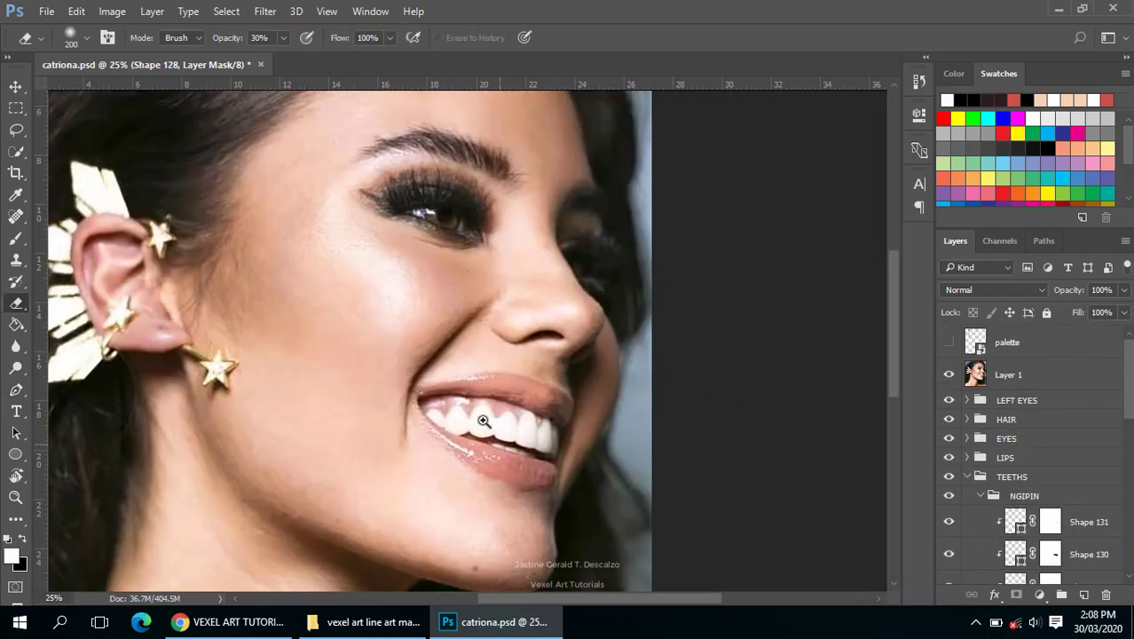
pyautogui.click(483, 420)
pyautogui.click(948, 375)
pyautogui.click(476, 420)
pyautogui.click(497, 403)
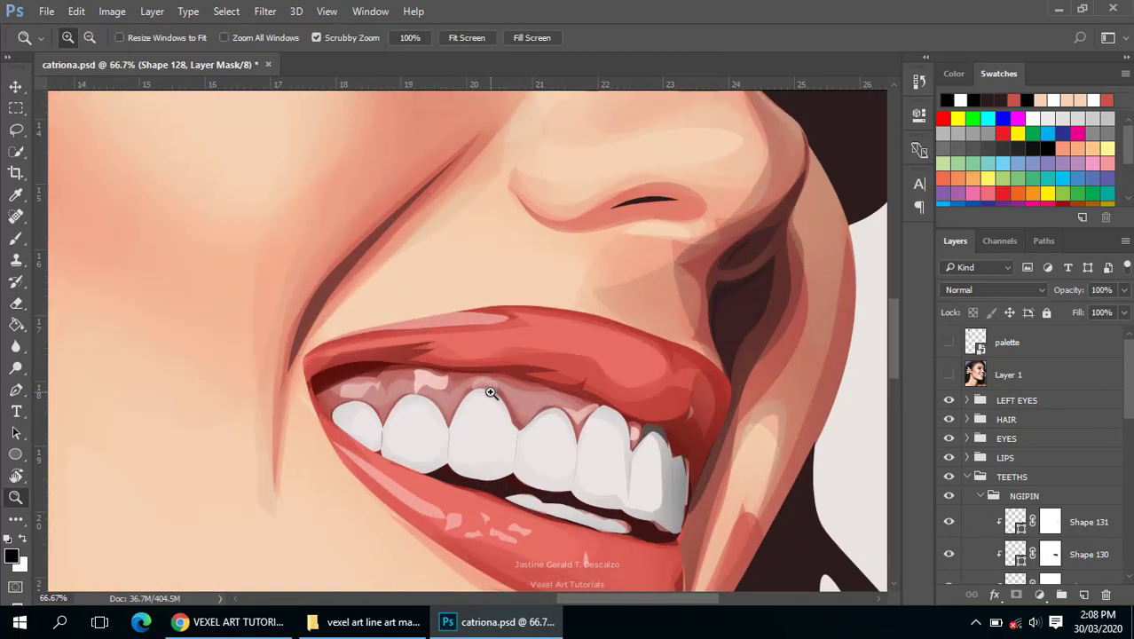
pyautogui.keyDown('alt'); pyautogui.click(523, 399); pyautogui.keyUp('alt')
pyautogui.click(949, 375)
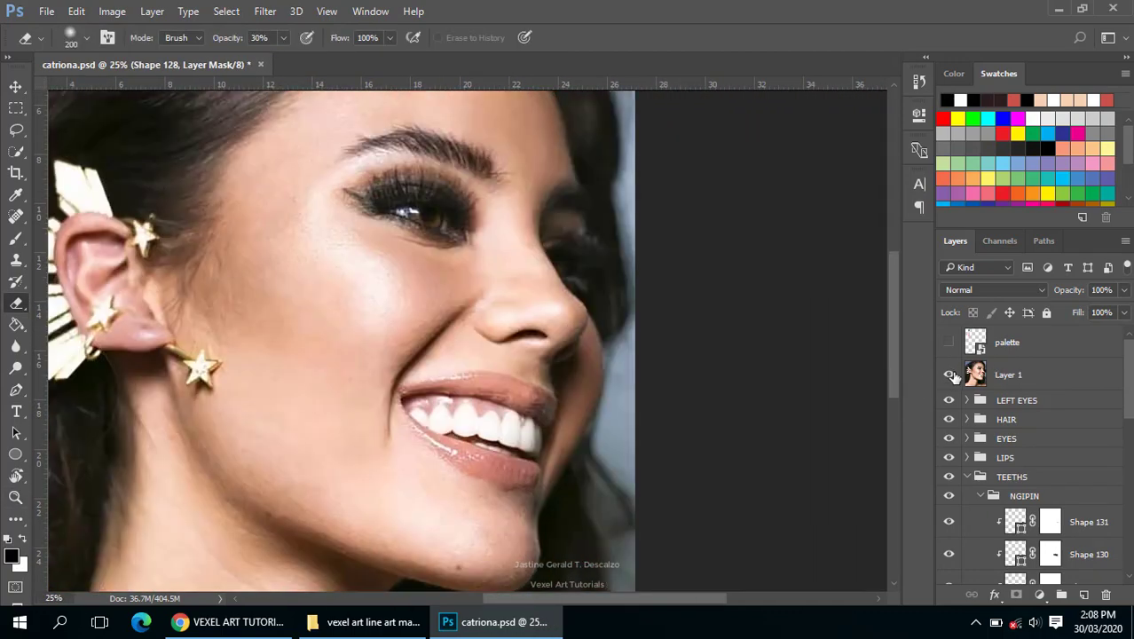
pyautogui.click(949, 375)
pyautogui.scroll(1, 425, 431)
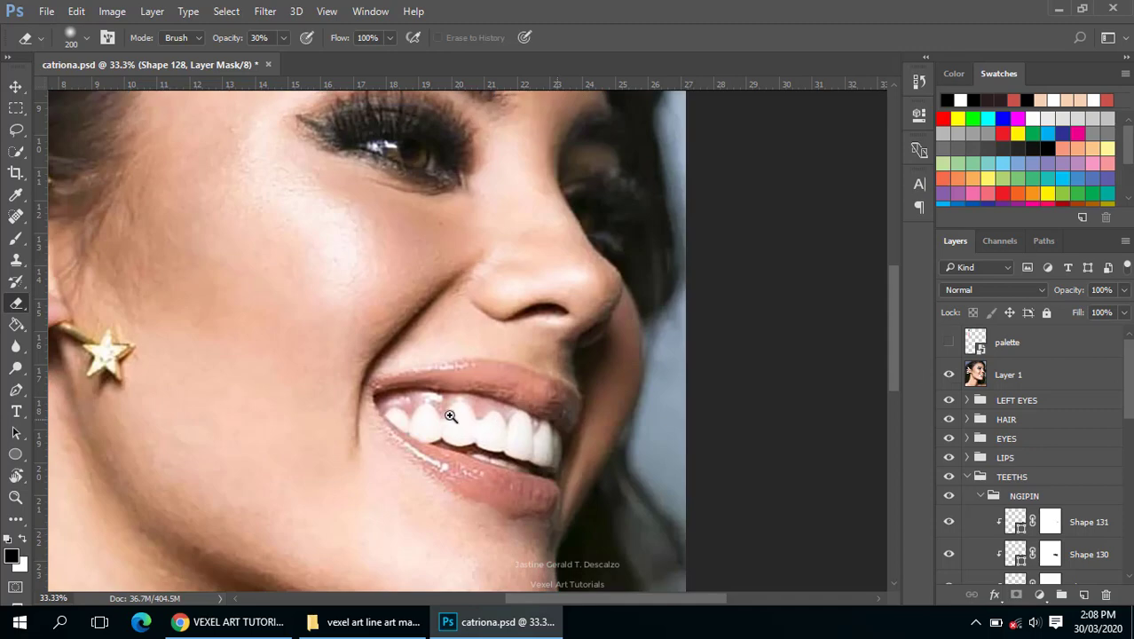
pyautogui.scroll(2, 444, 413)
# - Trace a curved pale pink gum highlight shape along the gum line
pyautogui.press('p')
pyautogui.scroll(1, 450, 395)
pyautogui.click(518, 366)
pyautogui.click(469, 366)
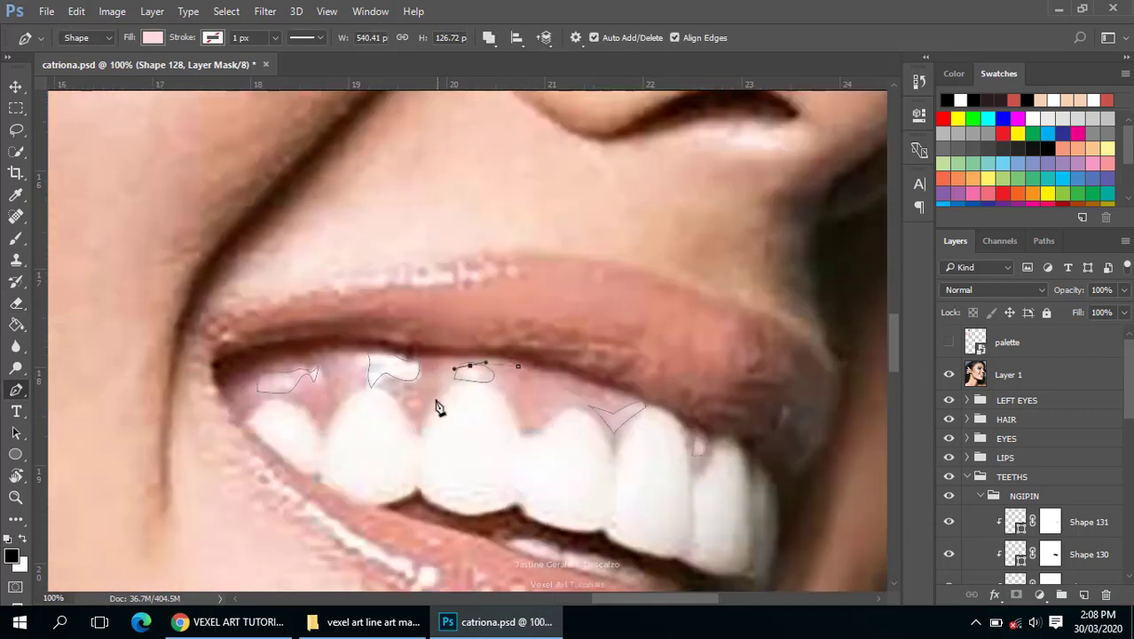
pyautogui.moveTo(420, 368); pyautogui.dragTo(433, 366)
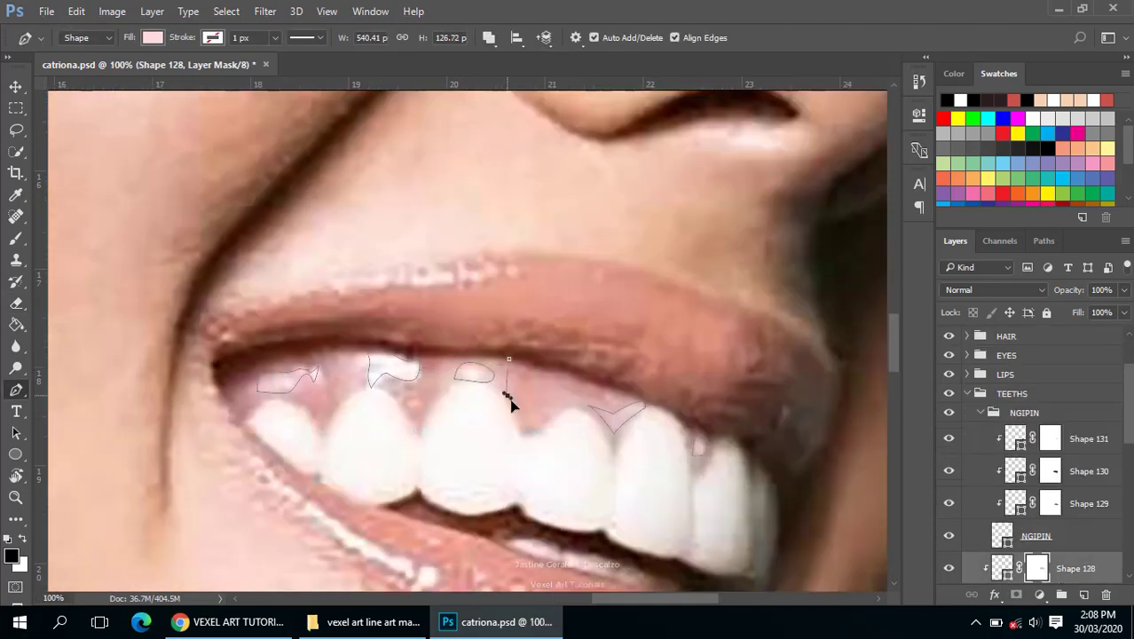
pyautogui.click(506, 395)
pyautogui.click(509, 359)
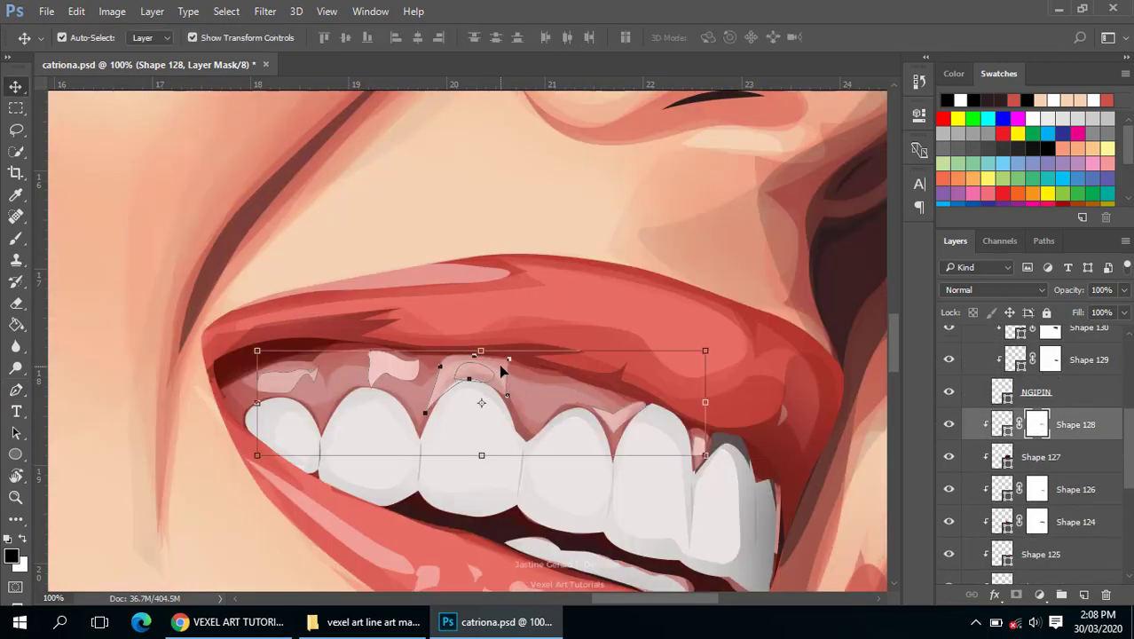
# - Begin a new gum highlight outline above the front upper tooth
pyautogui.press('v')
pyautogui.press('p')
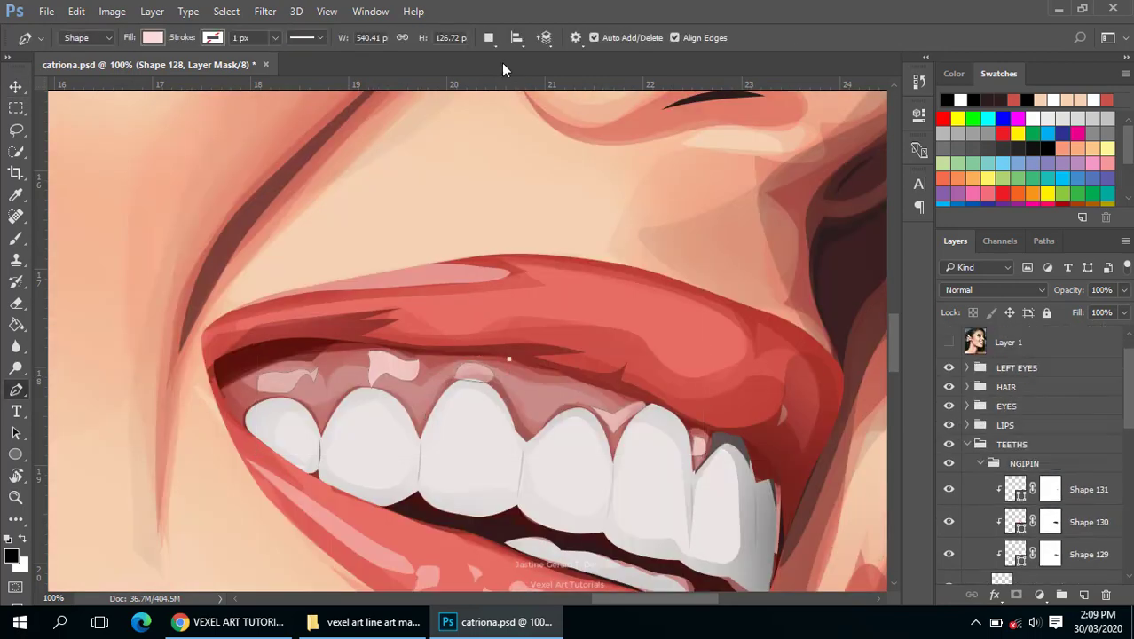
pyautogui.click(588, 406)
pyautogui.click(645, 406)
pyautogui.click(437, 398)
# - Close the Shape 132 gum highlight and soften its lower part with a mask
pyautogui.click(482, 383)
pyautogui.click(508, 403)
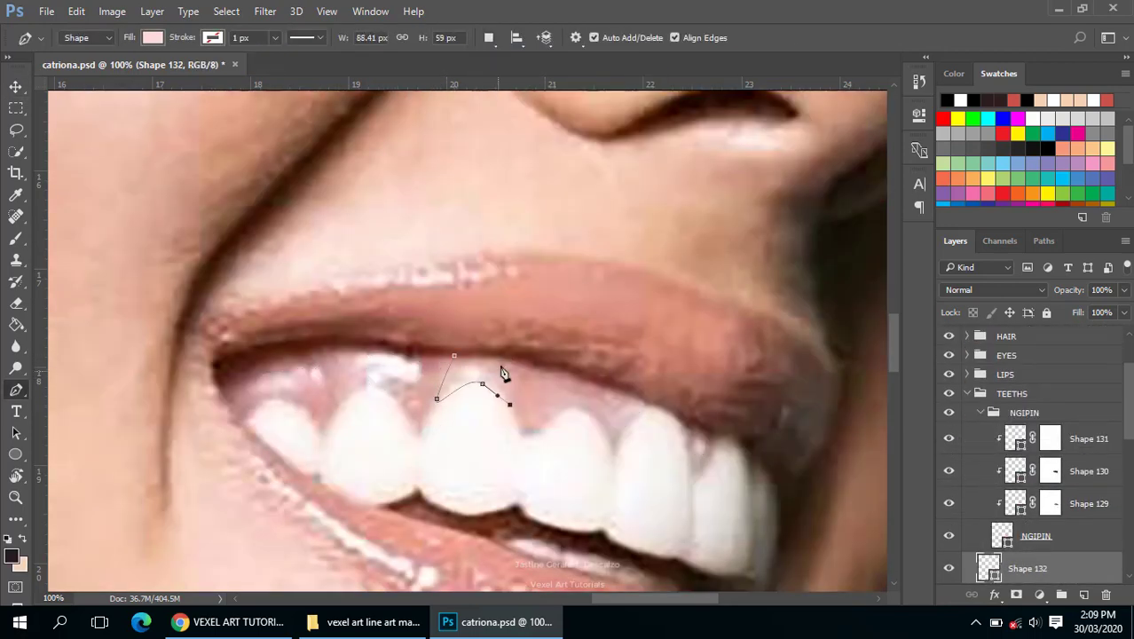
pyautogui.click(508, 352)
pyautogui.click(454, 355)
pyautogui.click(436, 399)
pyautogui.press('e')
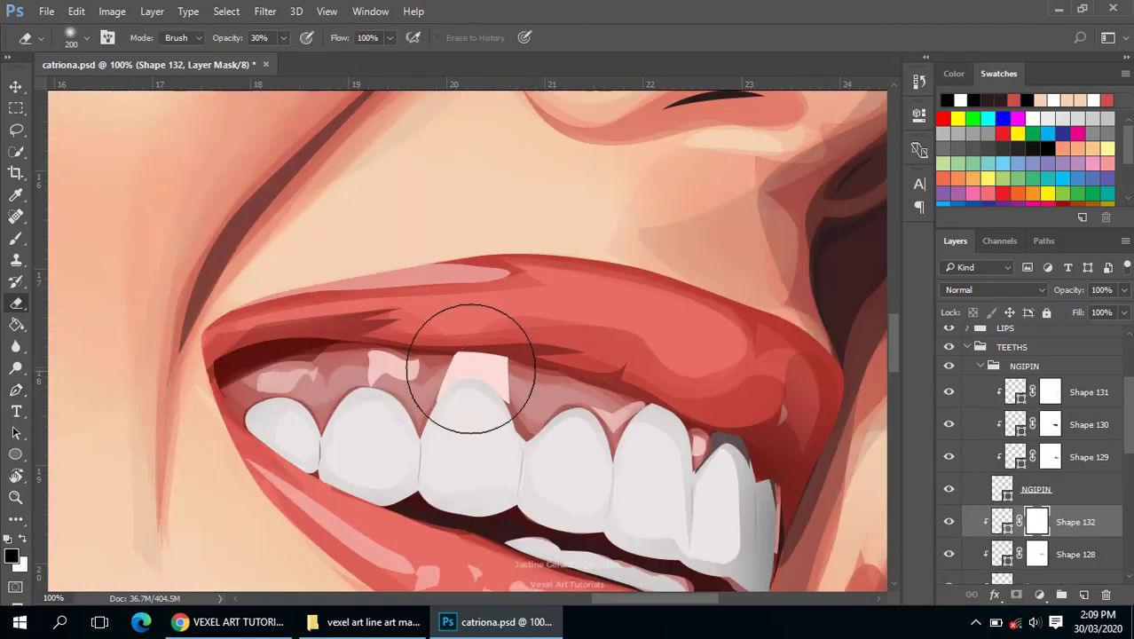
pyautogui.moveTo(473, 354); pyautogui.dragTo(417, 443)
# - Trace a small Shape 133 along the back tooth edge over the reference photo
pyautogui.hotkey('ctrl', '-')
pyautogui.hotkey('ctrl', '-')
pyautogui.hotkey('ctrl', '-')
pyautogui.hotkey('ctrl', '-')
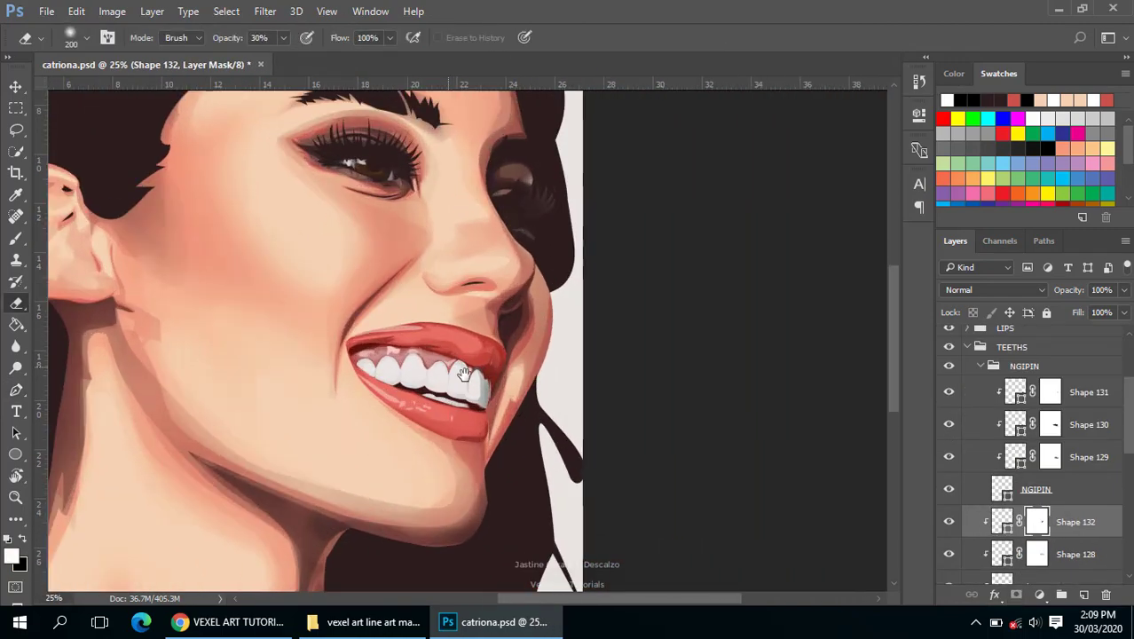
pyautogui.scroll(5, 976, 425)
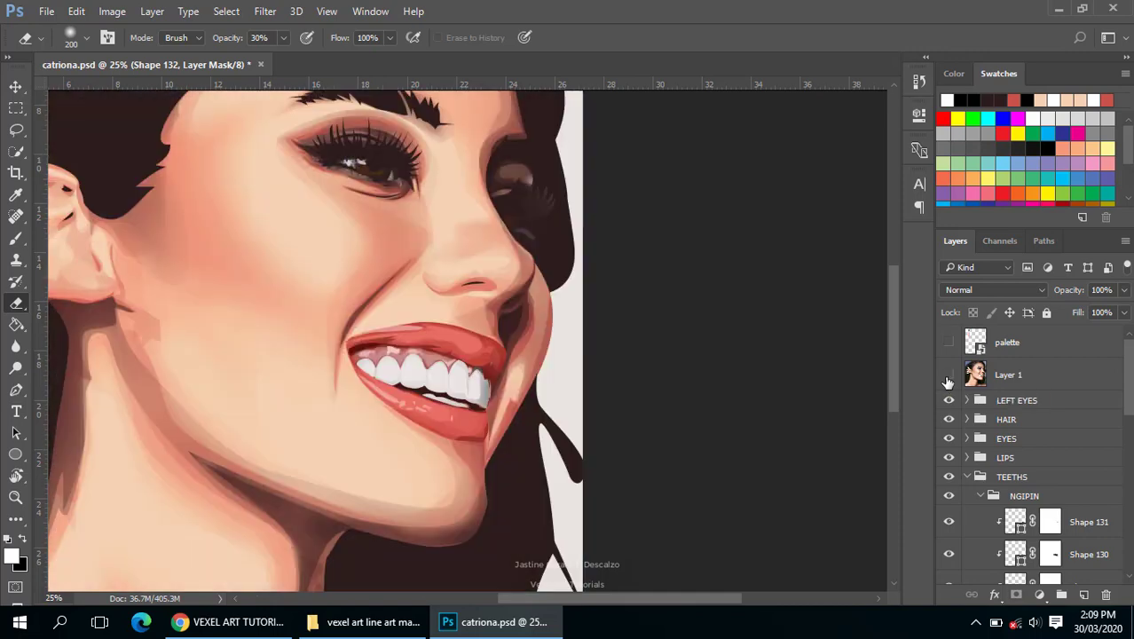
pyautogui.click(948, 375)
pyautogui.press('p')
pyautogui.hotkey('ctrl', '+')
pyautogui.hotkey('ctrl', '+')
pyautogui.hotkey('ctrl', '+')
pyautogui.click(512, 371)
pyautogui.click(513, 395)
pyautogui.click(512, 371)
pyautogui.click(947, 374)
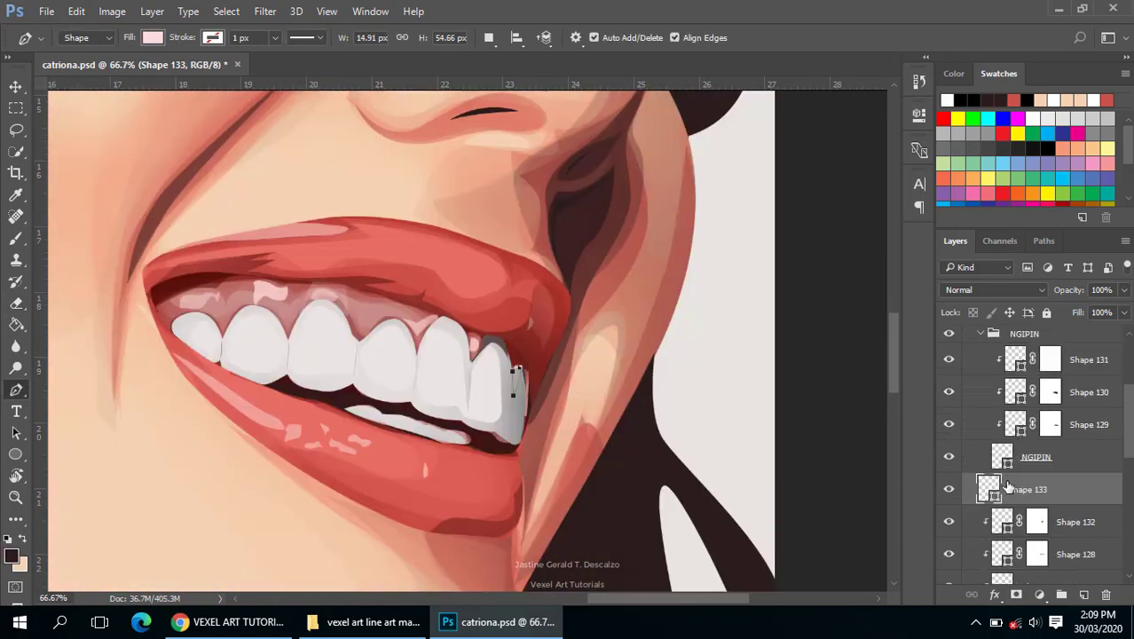
# - Move Shape 133 into the NGIPIN group and fill it with a sampled light grey
pyautogui.doubleClick(988, 553)
pyautogui.click(1043, 259)
pyautogui.moveTo(988, 553)
pyautogui.mouseDown()
pyautogui.moveTo(1035, 457)
pyautogui.moveTo(1033, 417)
pyautogui.mouseUp()
pyautogui.doubleClick(1015, 424)
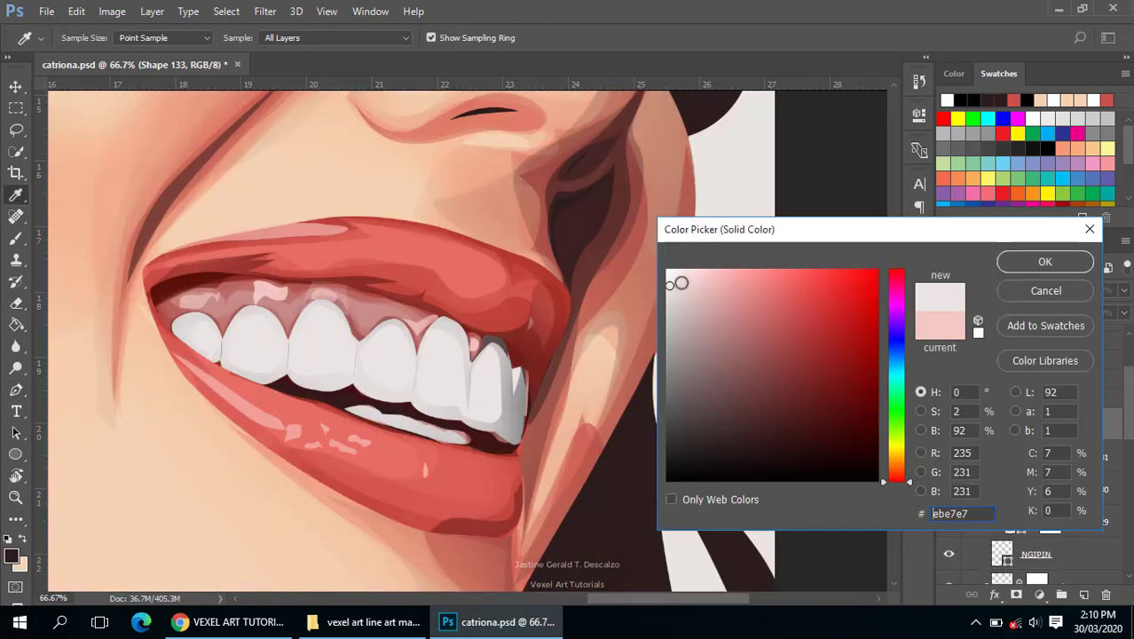
pyautogui.click(674, 301)
pyautogui.click(1076, 258)
# - Show the reference photo, zoom into the teeth and select Shape 131
pyautogui.hotkey('ctrl', '-')
pyautogui.hotkey('ctrl', '-')
pyautogui.hotkey('ctrl', '-')
pyautogui.scroll(5, 1029, 444)
pyautogui.click(947, 375)
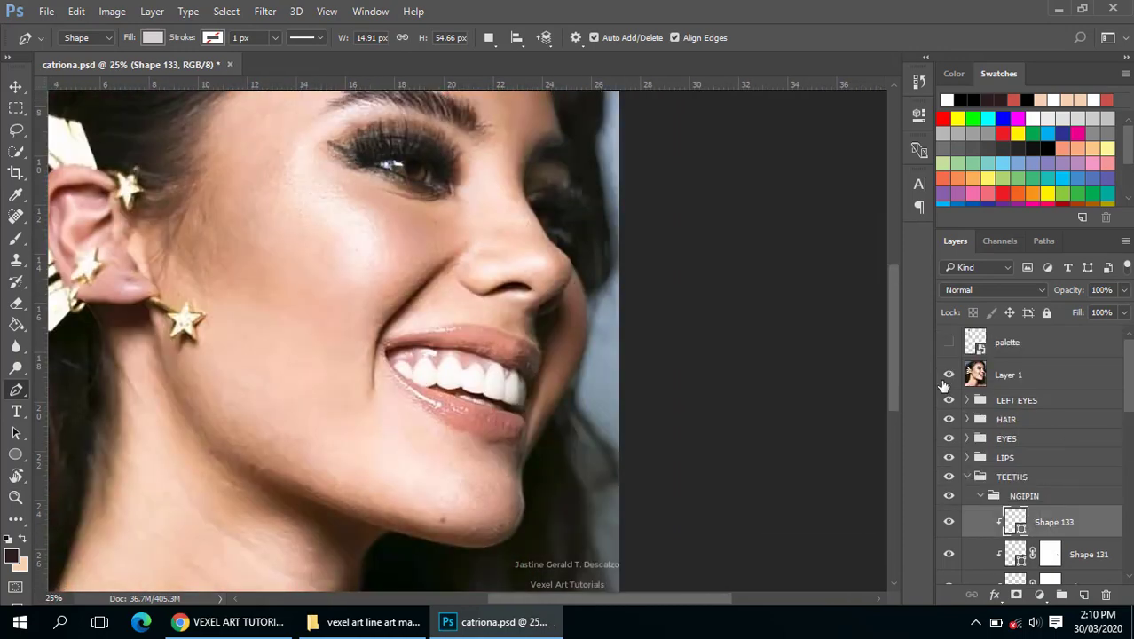
pyautogui.hotkey('ctrl', '+')
pyautogui.hotkey('ctrl', '+')
pyautogui.hotkey('ctrl', '+')
pyautogui.scroll(-1, 1045, 499)
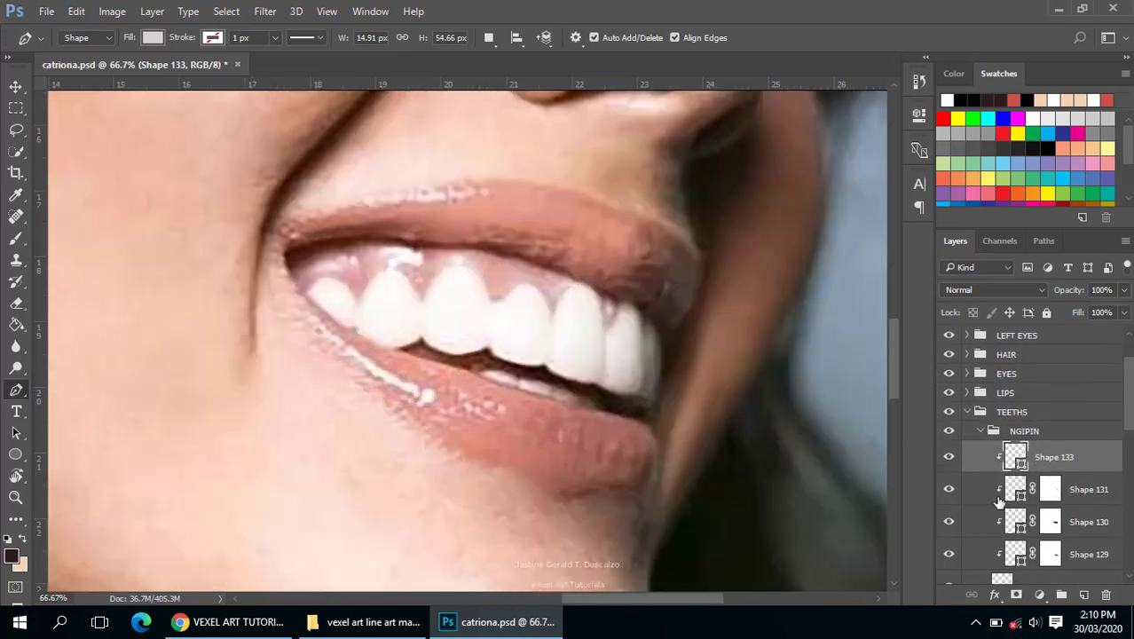
pyautogui.click(1012, 489)
# - Start outlining Shape 134 around the left upper teeth, undoing misplaced anchors
pyautogui.click(474, 298)
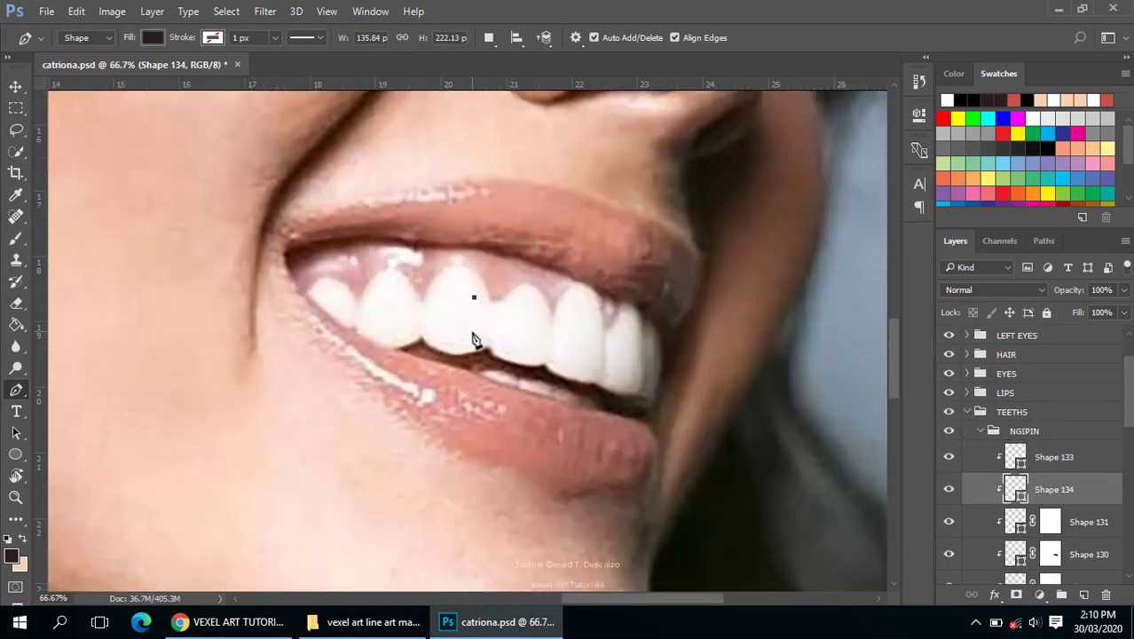
pyautogui.moveTo(414, 299)
pyautogui.mouseDown()
pyautogui.moveTo(382, 291)
pyautogui.moveTo(413, 340)
pyautogui.mouseUp()
pyautogui.click(368, 339)
pyautogui.click(295, 321)
pyautogui.click(330, 258)
pyautogui.click(392, 255)
pyautogui.moveTo(414, 268); pyautogui.dragTo(428, 299)
pyautogui.hotkey('ctrl', 'z')
pyautogui.hotkey('ctrl', 'z')
pyautogui.hotkey('ctrl', 'z')
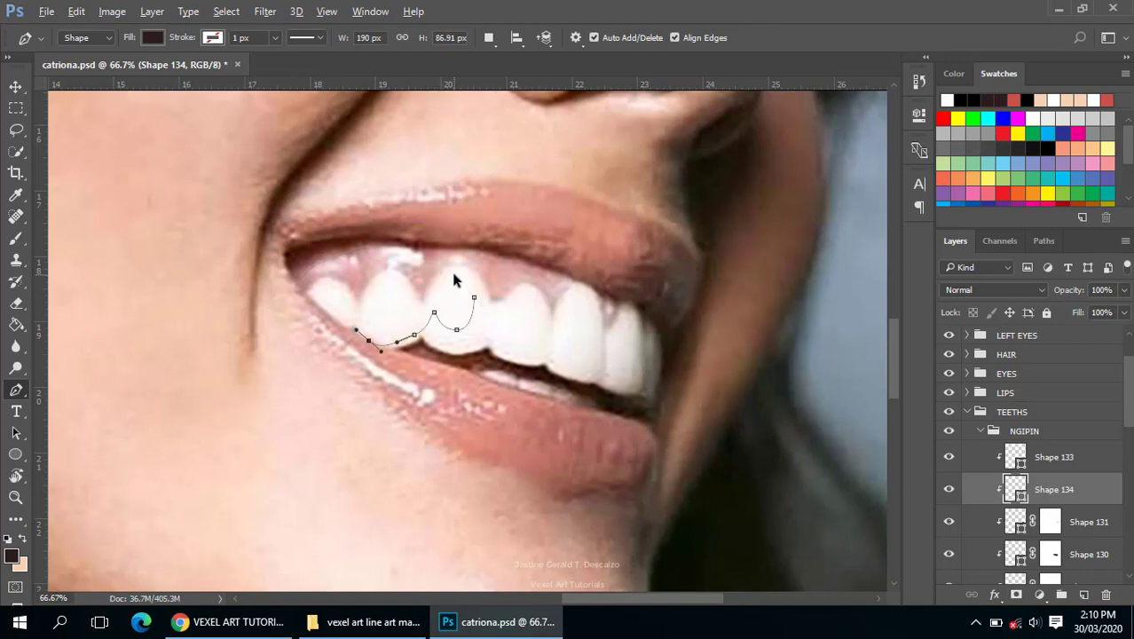
# - Complete and close the Shape 134 outline across the upper teeth
pyautogui.click(402, 326)
pyautogui.click(365, 321)
pyautogui.click(332, 302)
pyautogui.click(301, 288)
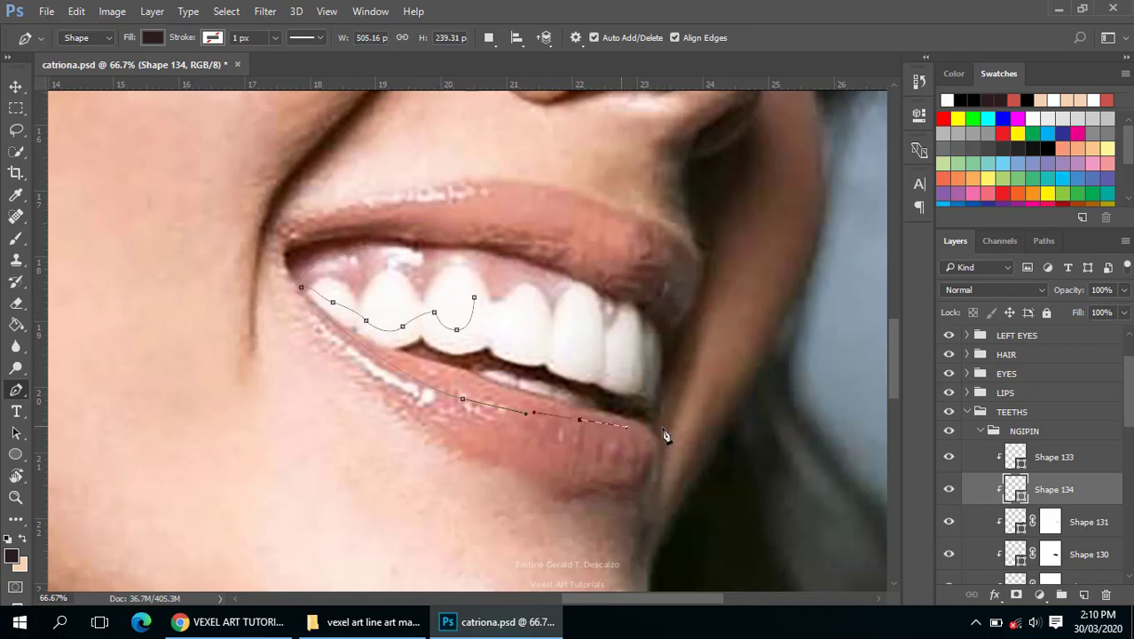
pyautogui.click(597, 393)
pyautogui.moveTo(625, 354)
pyautogui.mouseDown()
pyautogui.moveTo(621, 312)
pyautogui.moveTo(552, 346)
pyautogui.mouseUp()
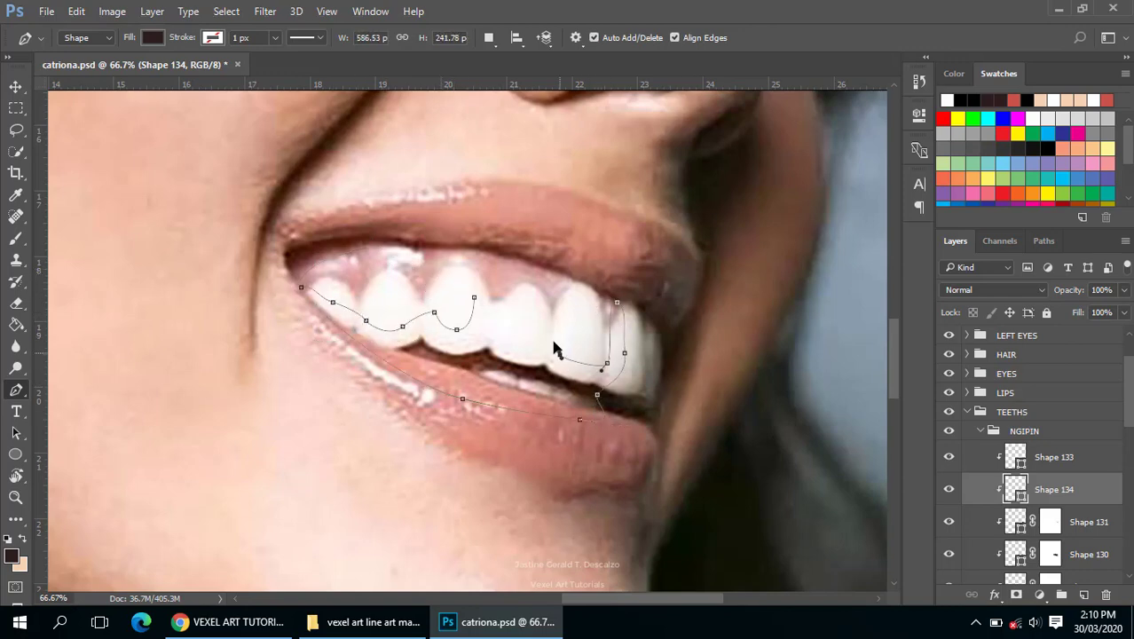
pyautogui.click(475, 299)
pyautogui.click(427, 304)
pyautogui.click(594, 329)
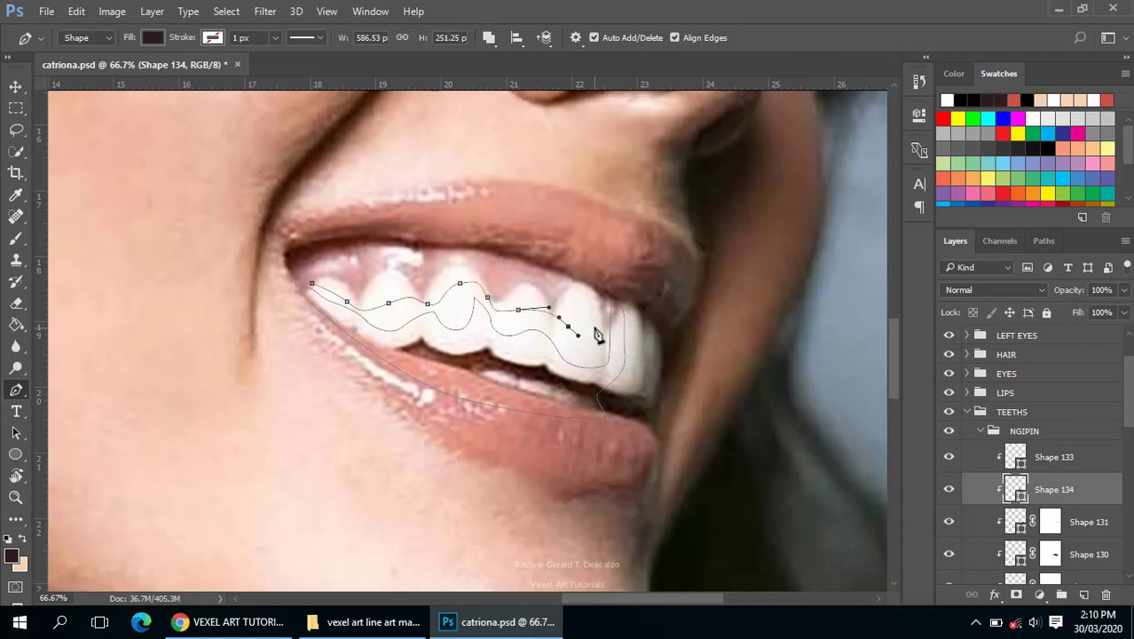
# - Fill Shape 134 with pale cream fffcc9 and fade it via a 30% erased mask
pyautogui.click(519, 228)
pyautogui.click(311, 284)
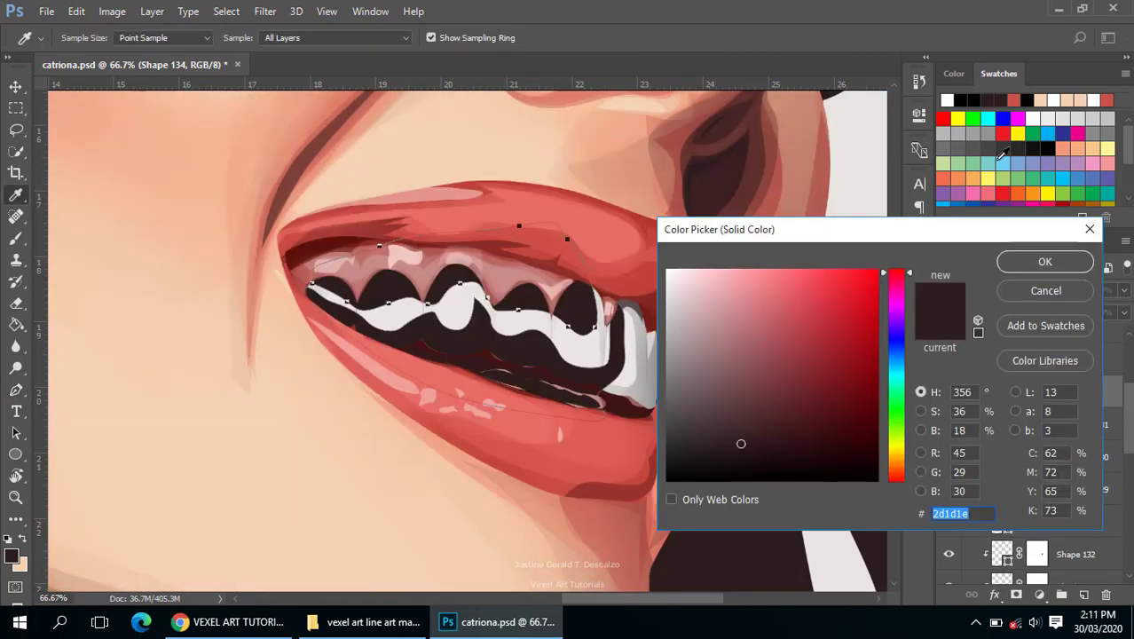
pyautogui.click(1017, 133)
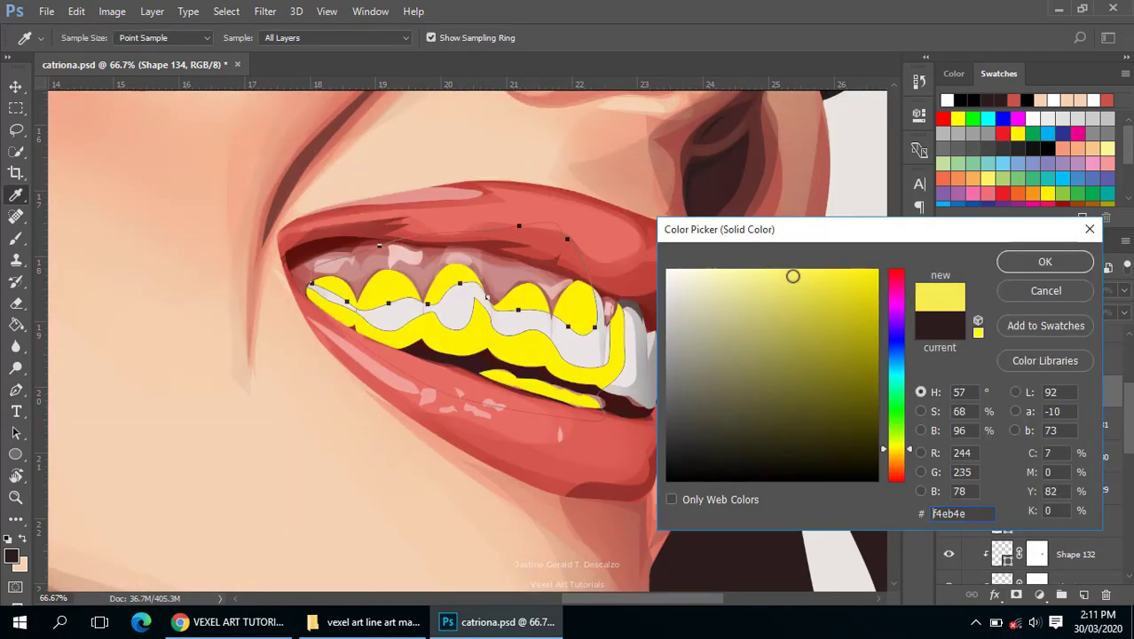
pyautogui.moveTo(774, 297)
pyautogui.mouseDown()
pyautogui.moveTo(691, 273)
pyautogui.moveTo(712, 273)
pyautogui.mouseUp()
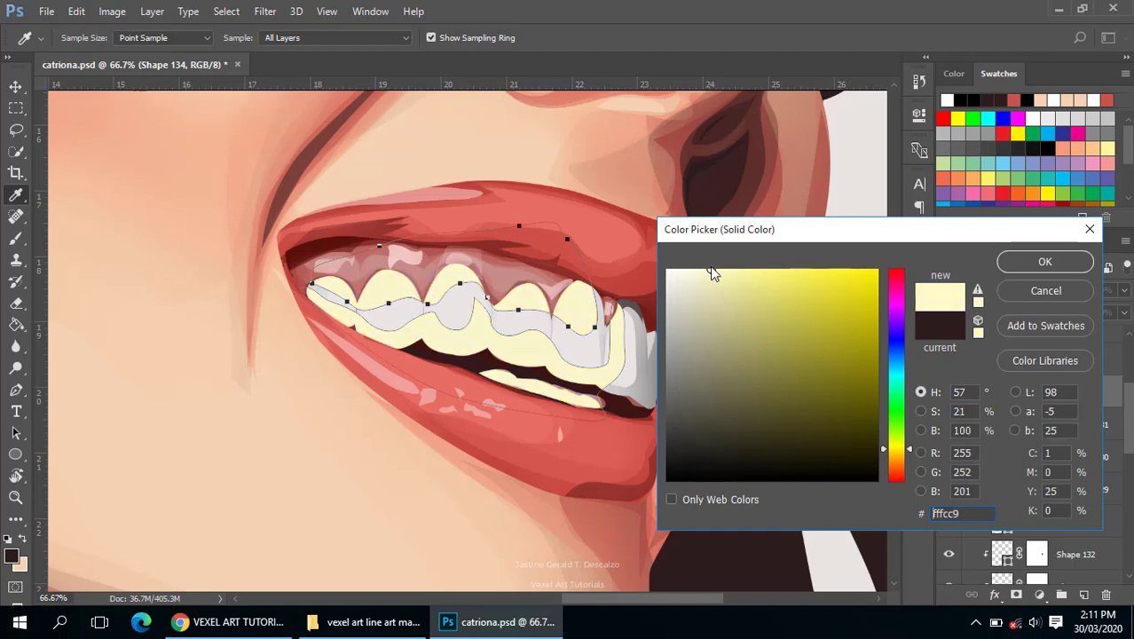
pyautogui.click(1012, 261)
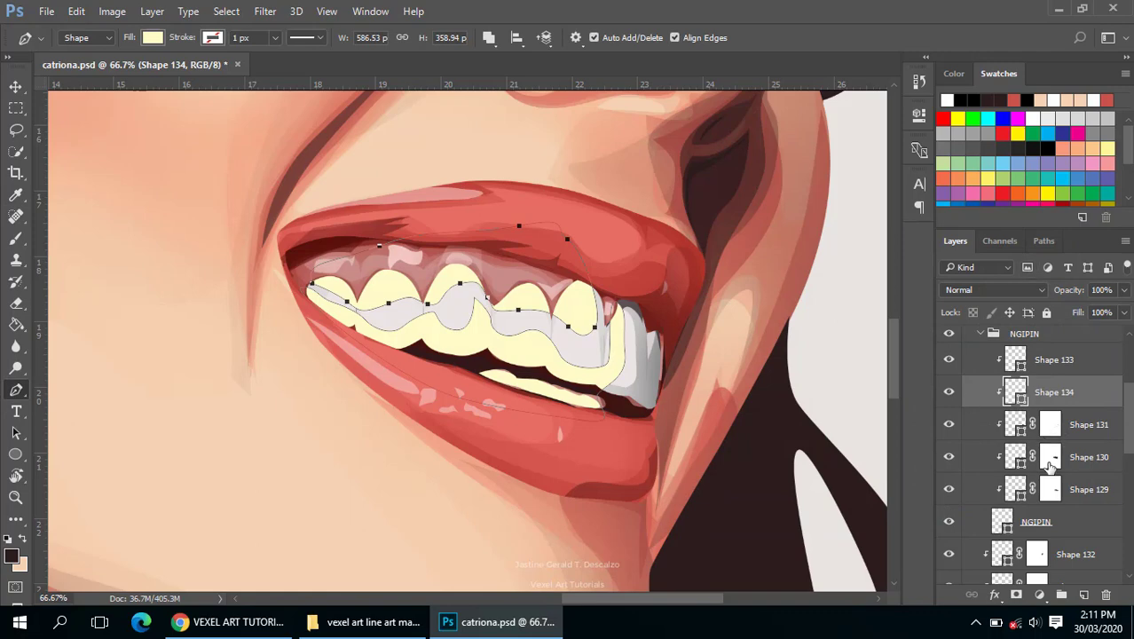
pyautogui.click(1017, 594)
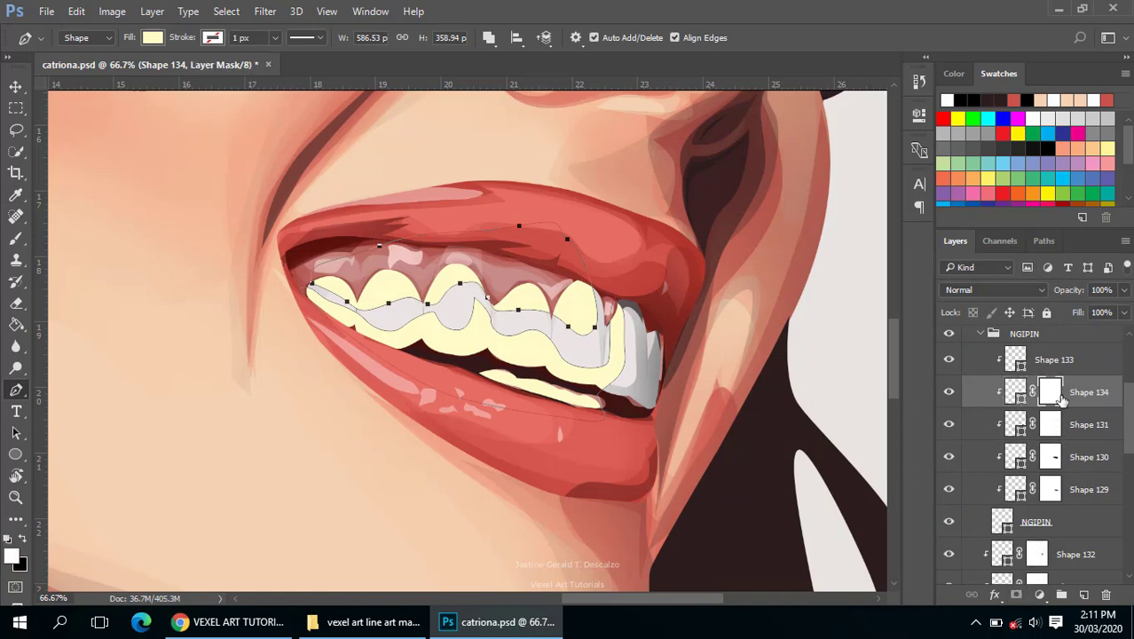
pyautogui.press('e')
pyautogui.moveTo(324, 292); pyautogui.dragTo(639, 342)
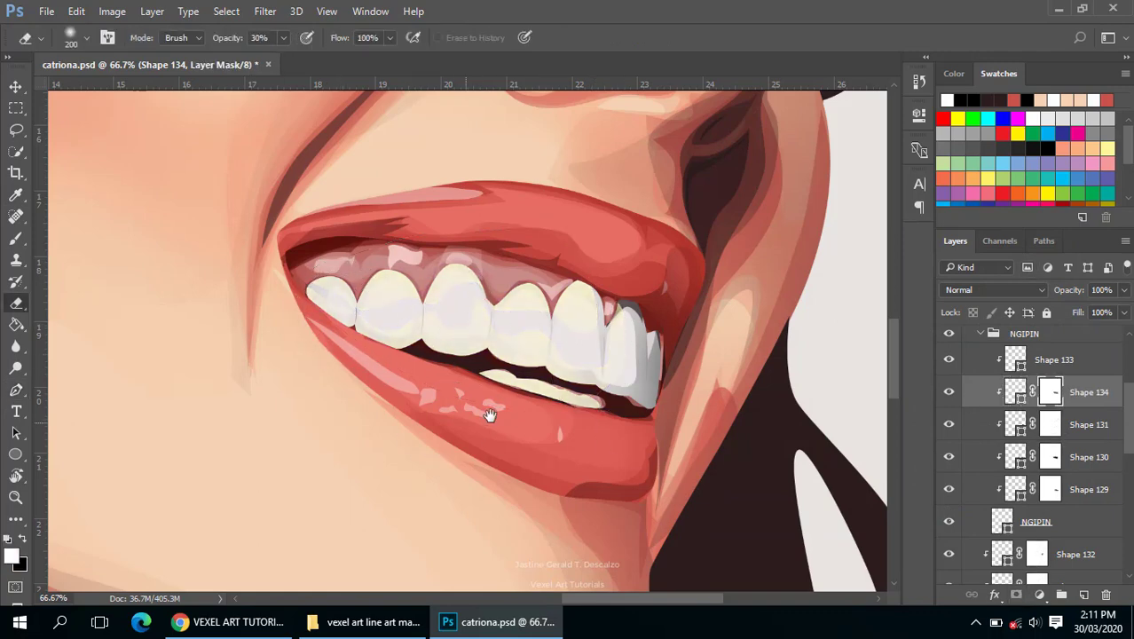
# - Zoom out to the face and flip Layer 1 on and off, ending with it visible
pyautogui.hotkey('ctrl', '-')
pyautogui.hotkey('ctrl', '-')
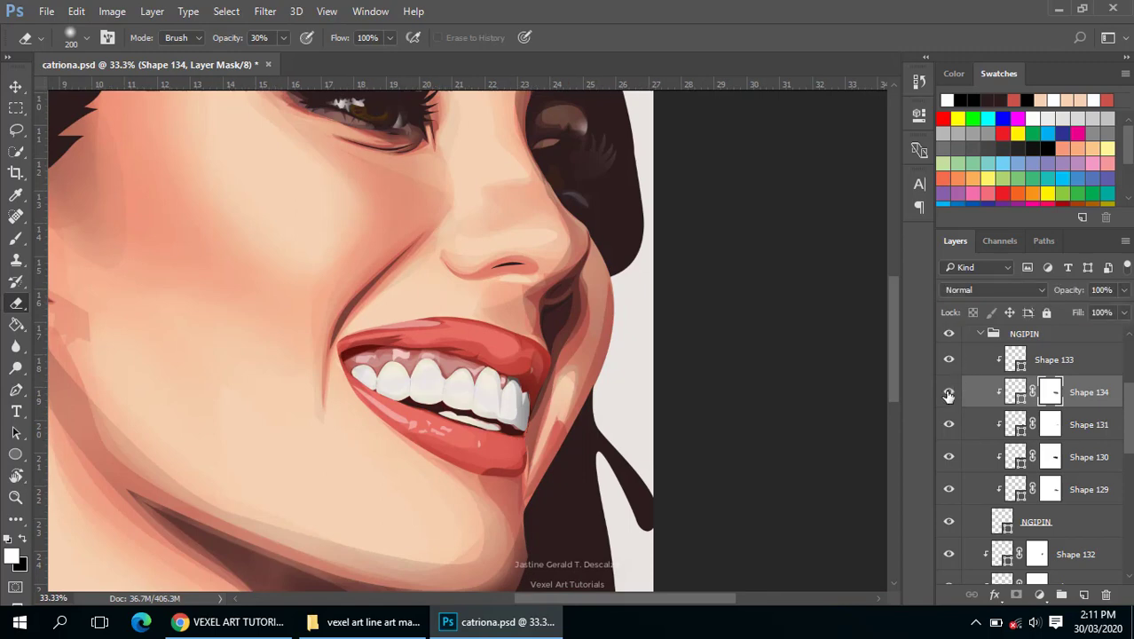
pyautogui.hotkey('ctrl', '-')
pyautogui.hotkey('ctrl', '-')
pyautogui.hotkey('ctrl', '-')
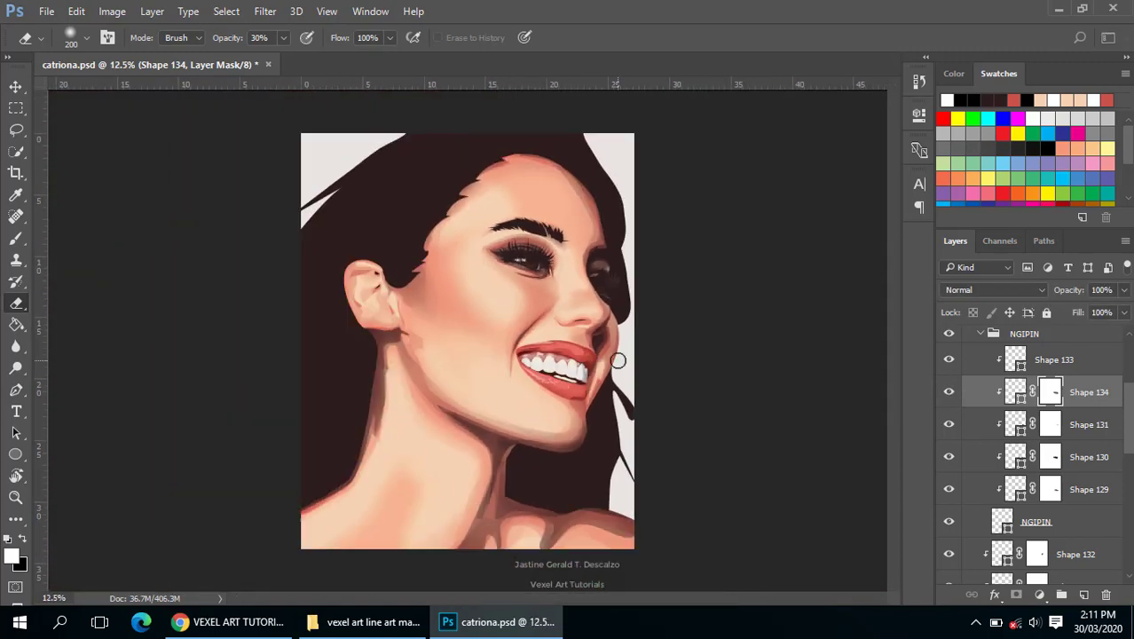
pyautogui.hotkey('ctrl', '+')
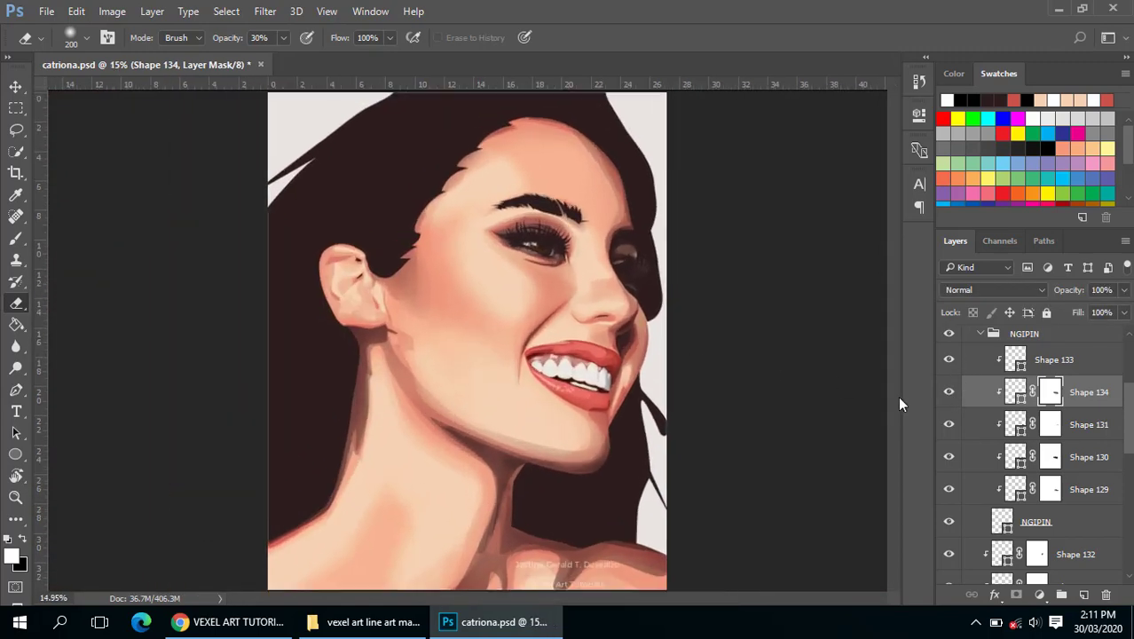
pyautogui.scroll(3, 1000, 446)
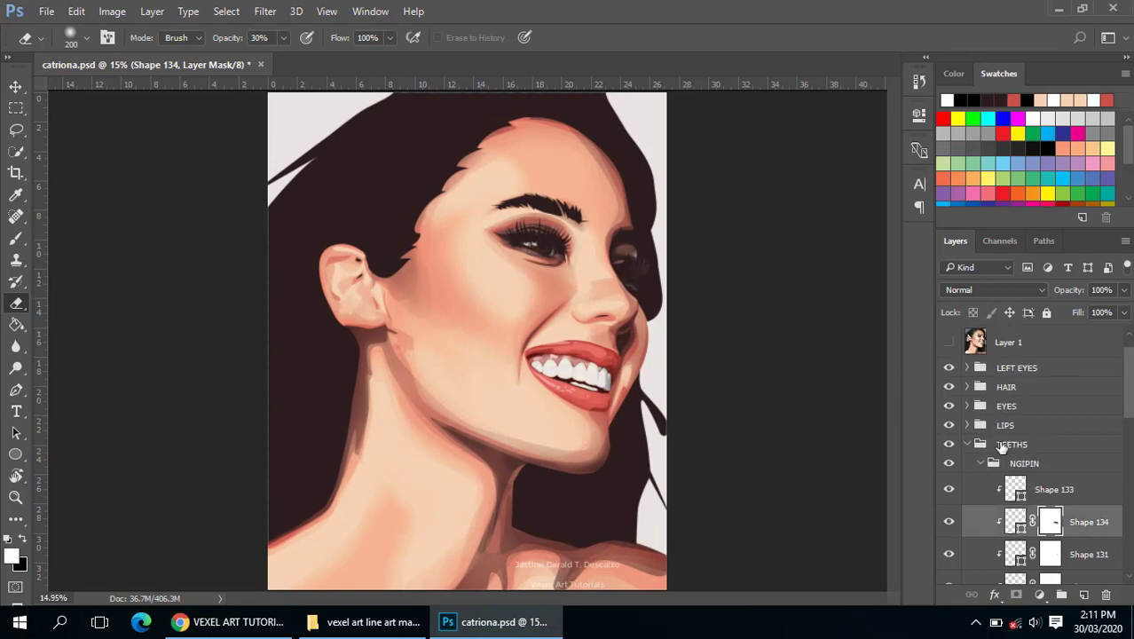
pyautogui.click(948, 344)
pyautogui.click(949, 343)
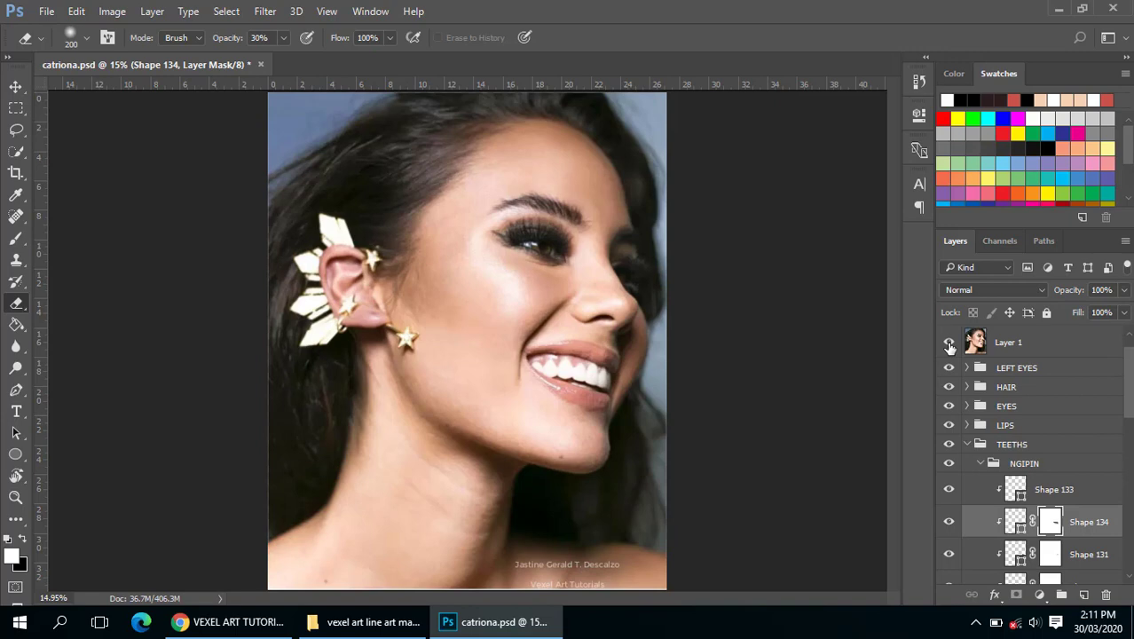
pyautogui.click(948, 344)
pyautogui.click(949, 344)
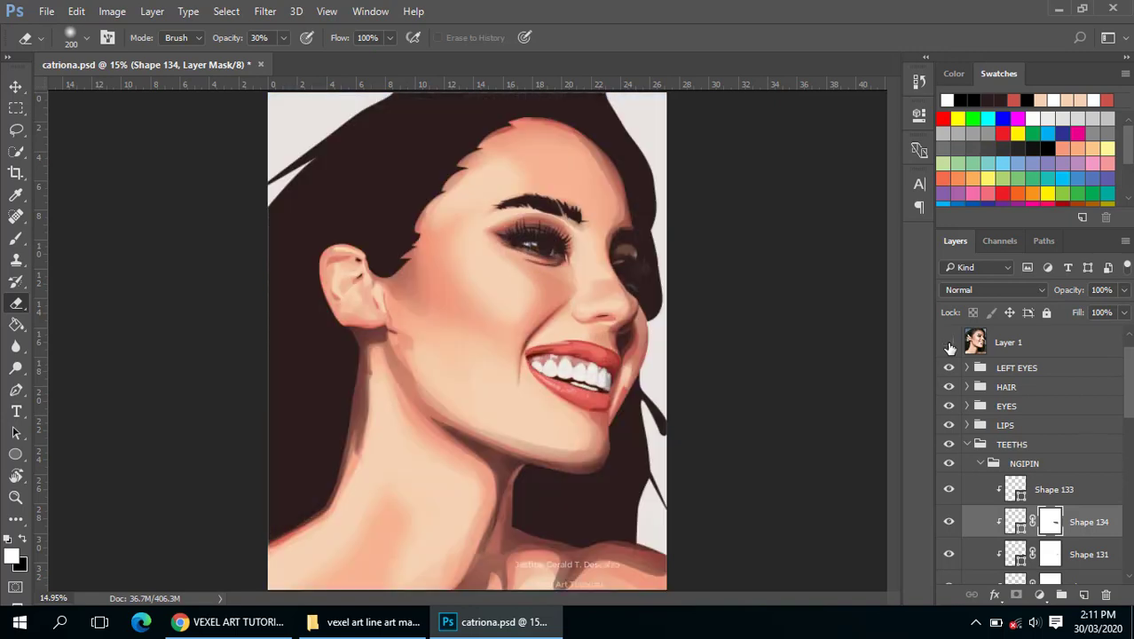
pyautogui.click(948, 344)
pyautogui.click(948, 344)
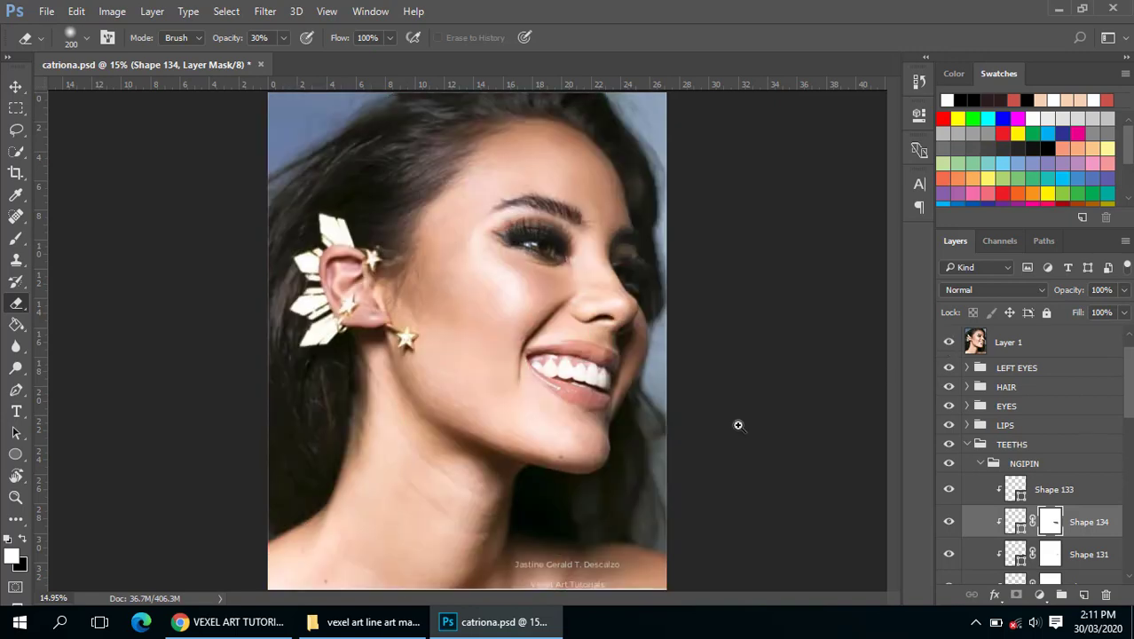
pyautogui.scroll(5, 580, 412)
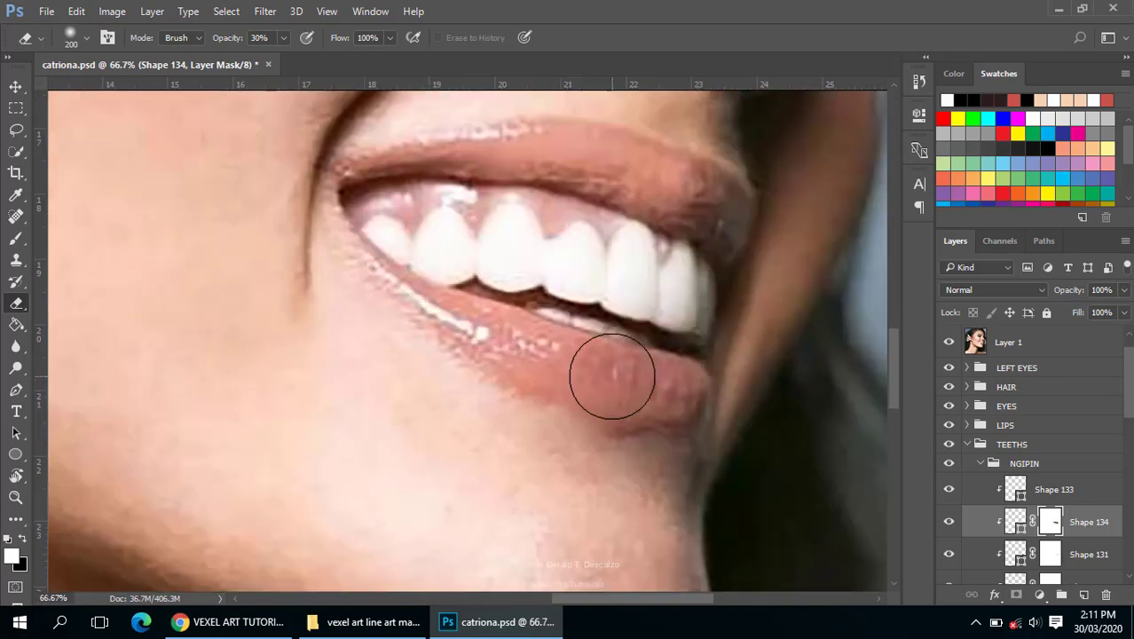
# - With the Pen tool, select Shape 129 and set Path Operations to Combine Shapes
pyautogui.press('p')
pyautogui.scroll(-3, 1025, 515)
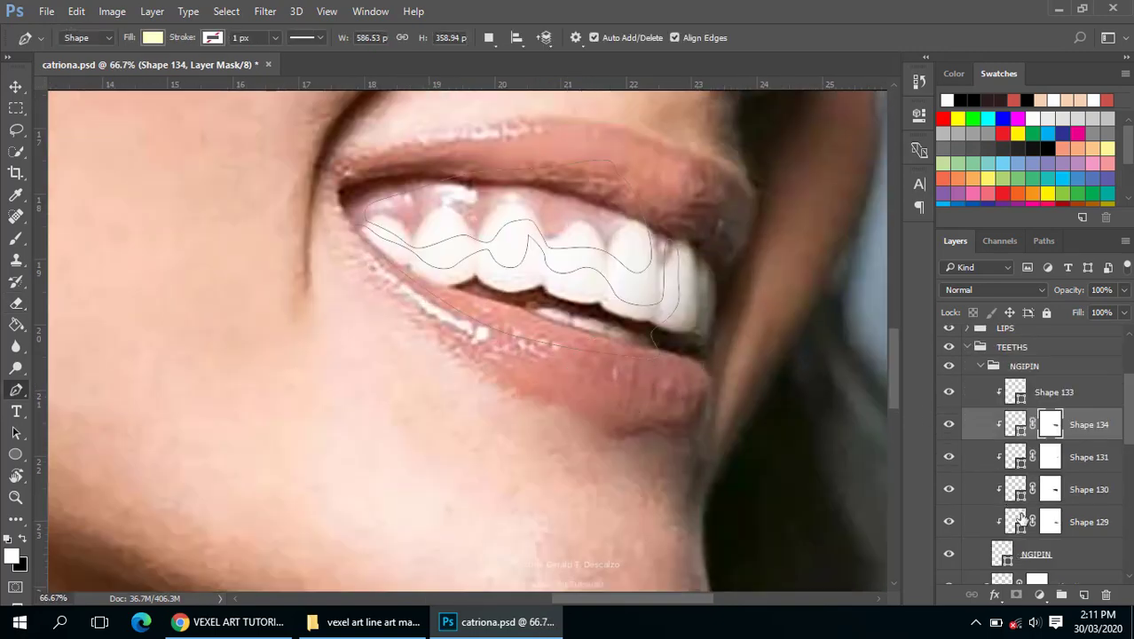
pyautogui.click(1025, 523)
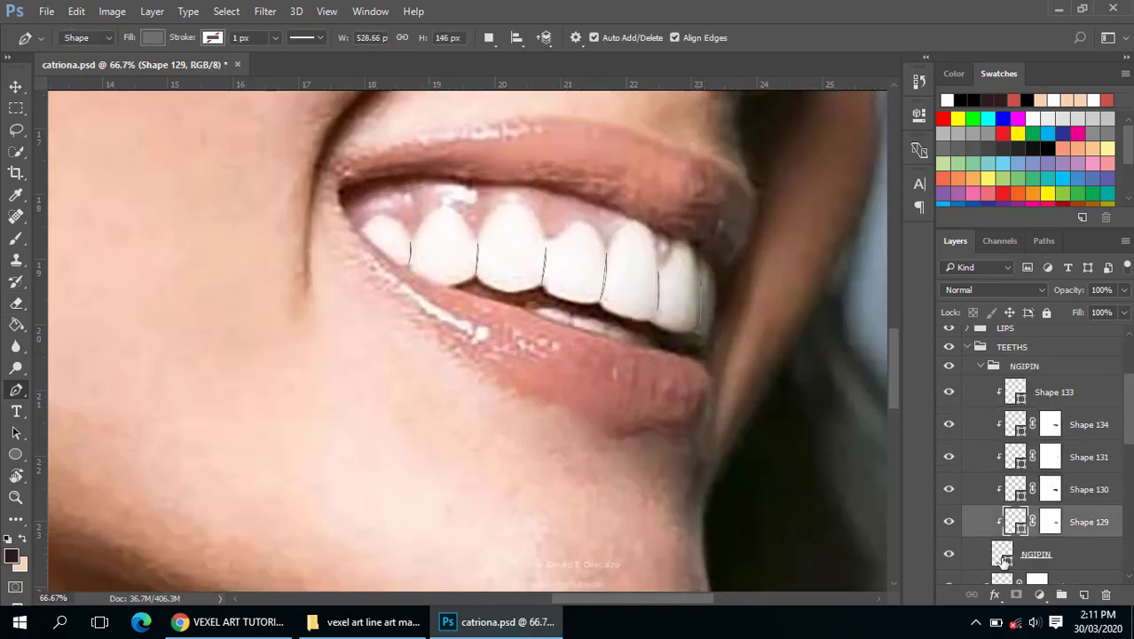
pyautogui.click(1004, 561)
pyautogui.click(1017, 523)
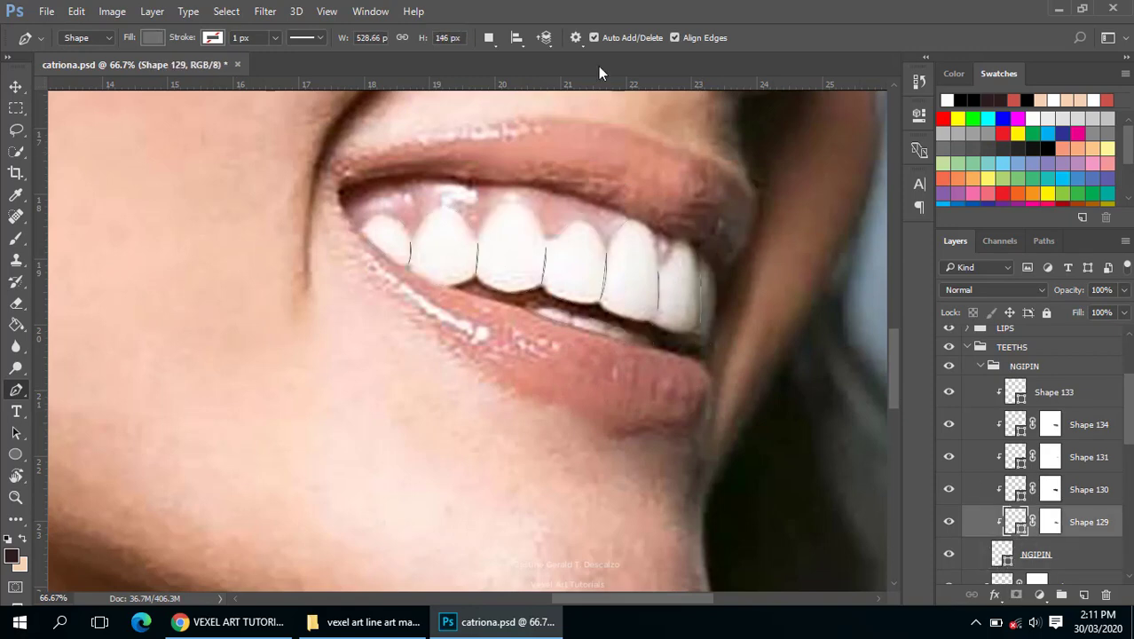
pyautogui.click(489, 38)
pyautogui.click(526, 77)
# - Trace a closed lower-teeth outline along the bottom lip edge into Shape 129
pyautogui.scroll(1, 561, 284)
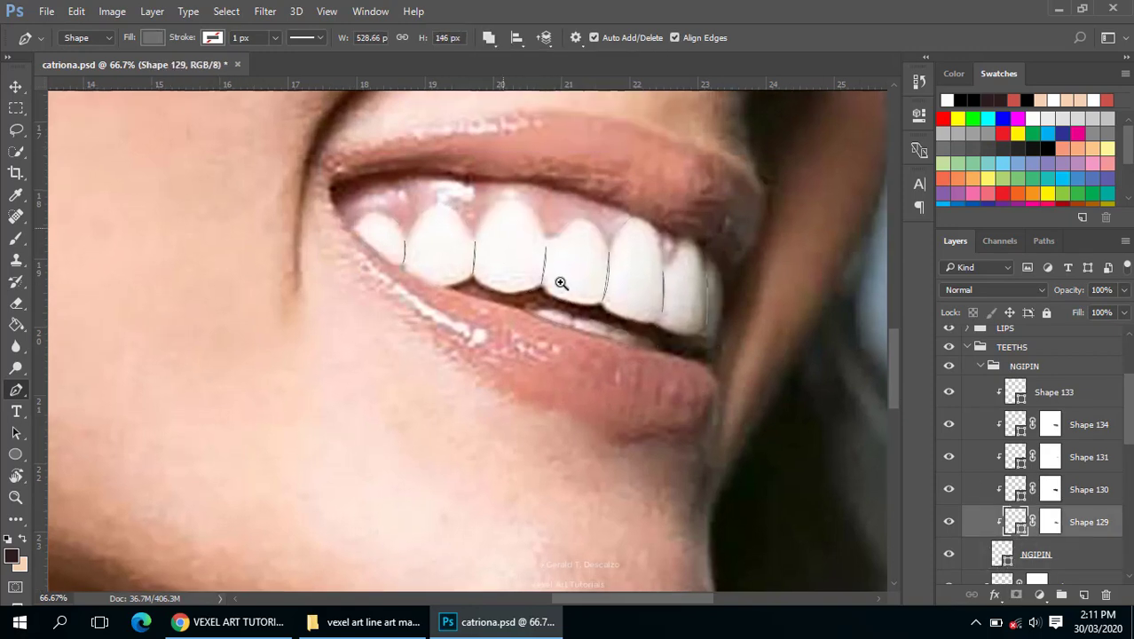
pyautogui.scroll(1, 595, 355)
pyautogui.click(551, 336)
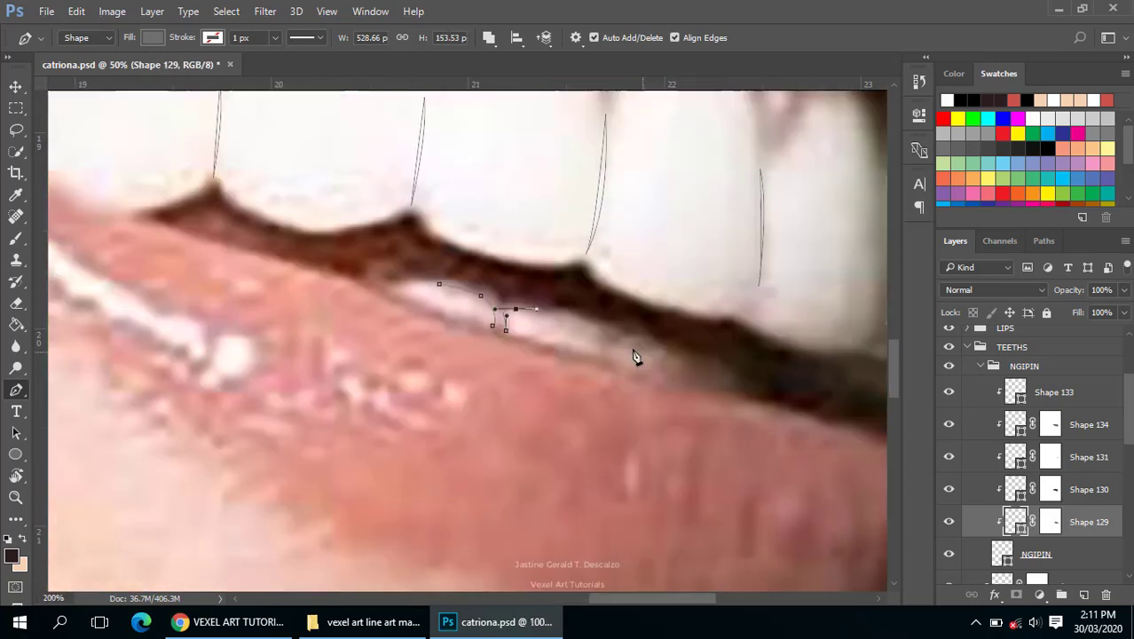
pyautogui.click(579, 323)
pyautogui.click(665, 356)
pyautogui.click(763, 385)
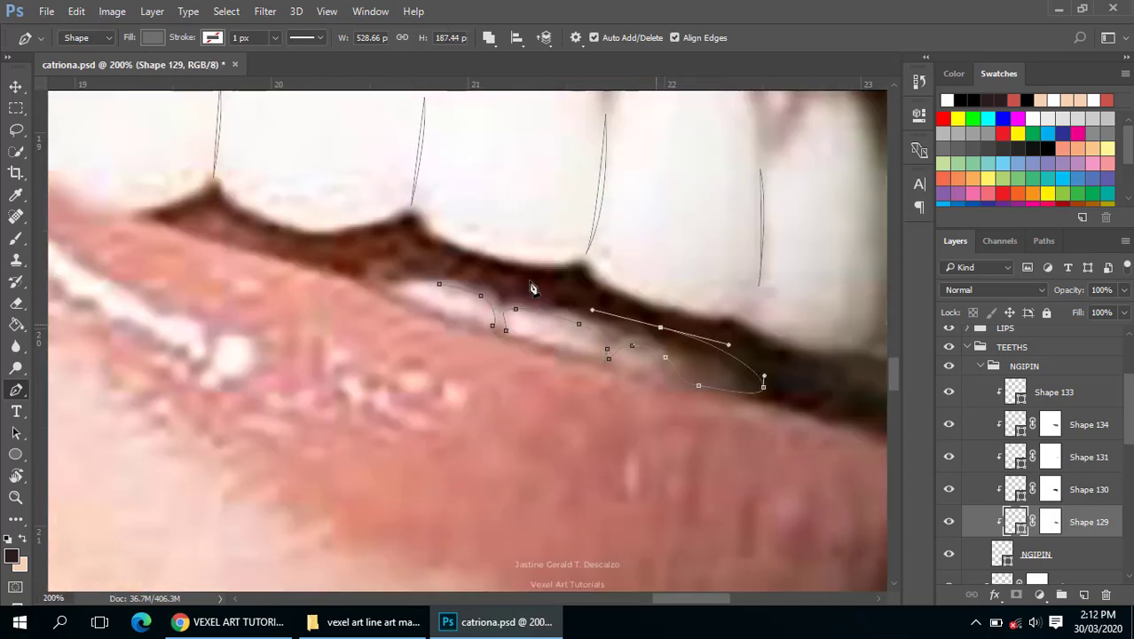
pyautogui.click(660, 327)
pyautogui.click(510, 275)
pyautogui.click(396, 286)
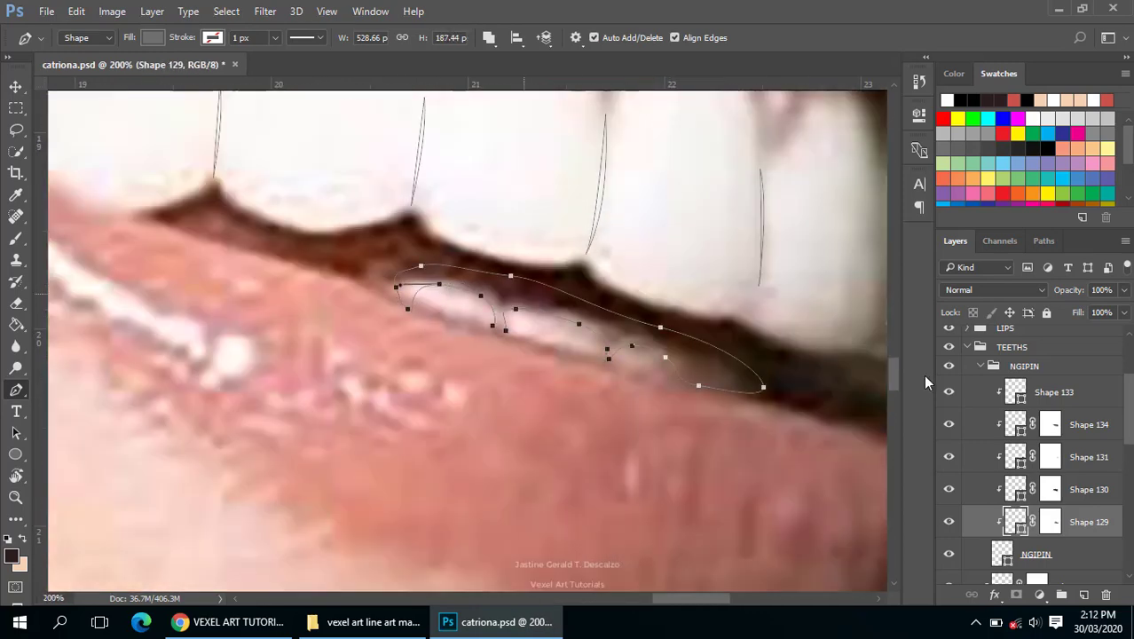
# - Hide the Layer 1 reference photo to check the new lower-teeth shape
pyautogui.scroll(3, 976, 399)
pyautogui.click(949, 346)
pyautogui.scroll(-1, 1029, 470)
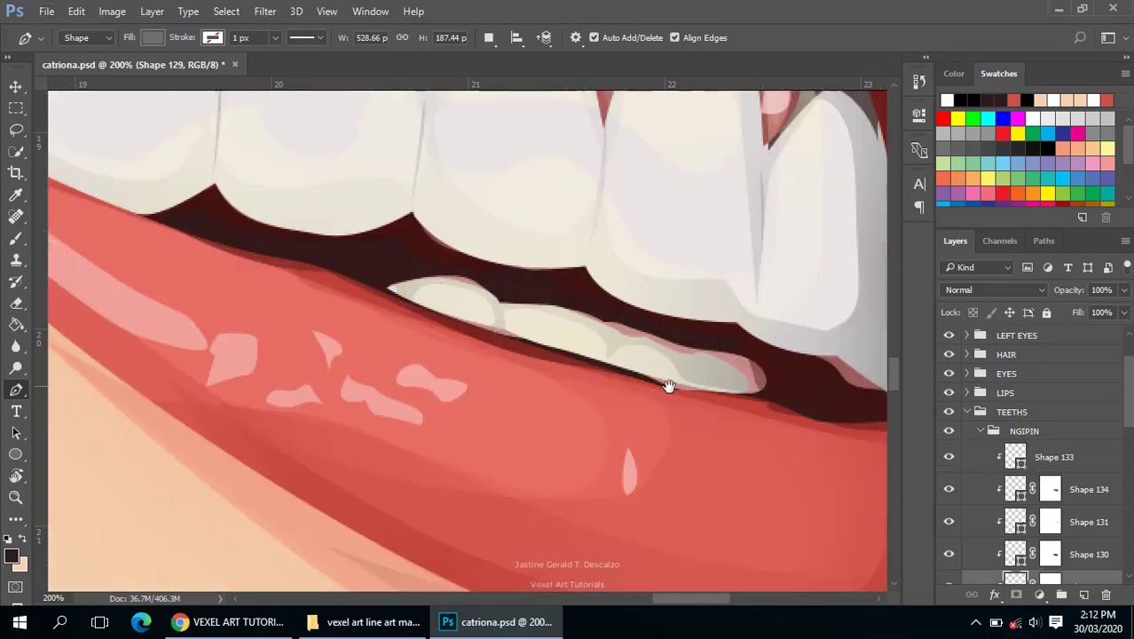
pyautogui.scroll(-2, 693, 395)
pyautogui.scroll(-2, 693, 395)
pyautogui.scroll(-1, 701, 393)
# - Toggle the Layer 1 reference photo to compare the mouth, then zoom in on the lips
pyautogui.scroll(-1, 702, 392)
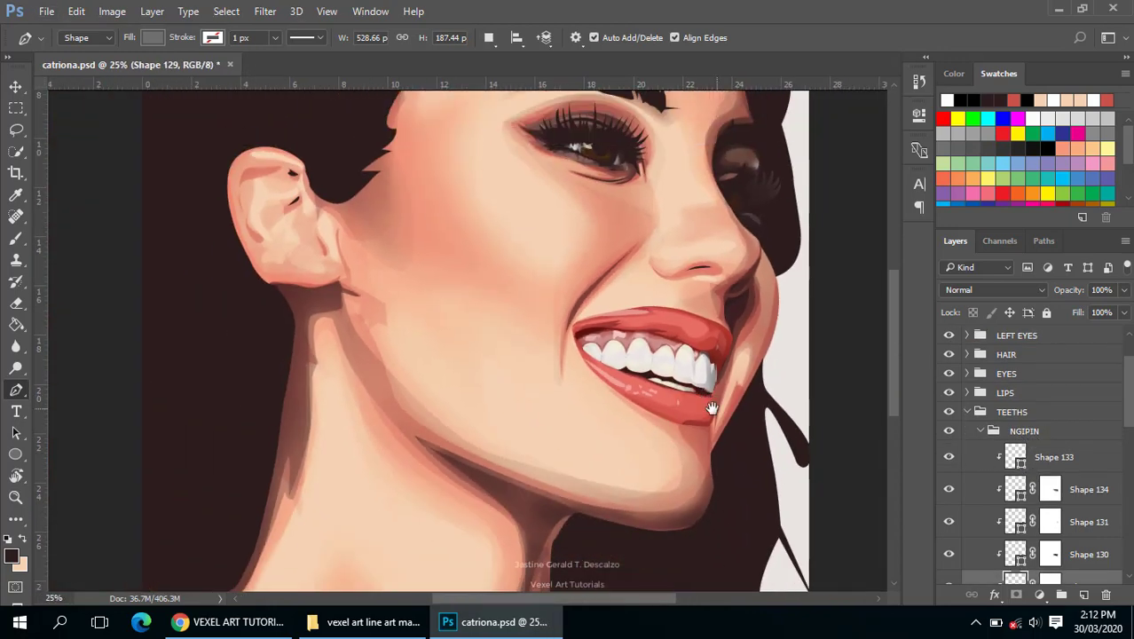
pyautogui.scroll(-1, 638, 391)
pyautogui.scroll(1, 641, 383)
pyautogui.scroll(2, 995, 441)
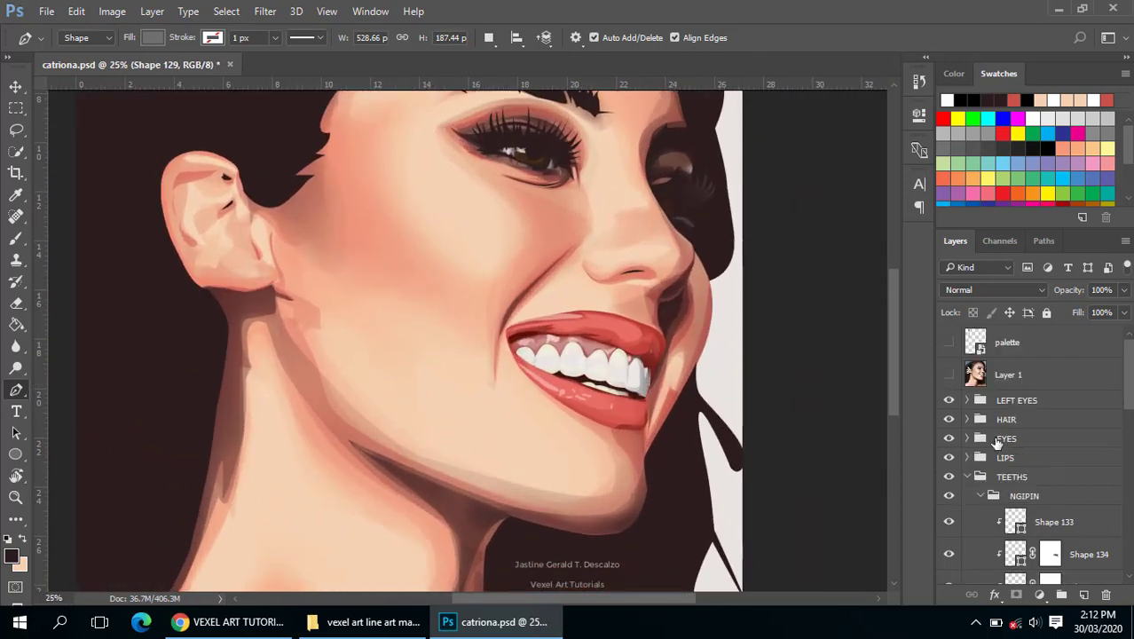
pyautogui.click(949, 376)
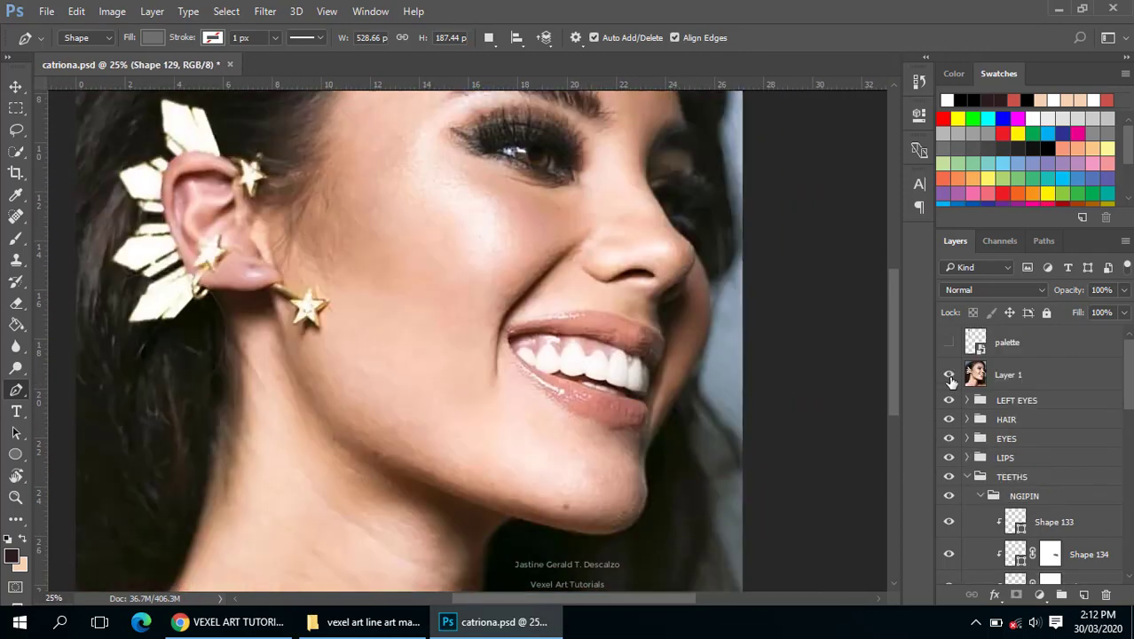
pyautogui.click(949, 376)
pyautogui.click(948, 376)
pyautogui.click(949, 377)
pyautogui.hotkey('ctrl', '1')
# - Change the BASE mouth shape's fill to a dark red
pyautogui.scroll(-5, 975, 434)
pyautogui.scroll(-2, 1007, 452)
pyautogui.scroll(-3, 1007, 452)
pyautogui.click(1019, 522)
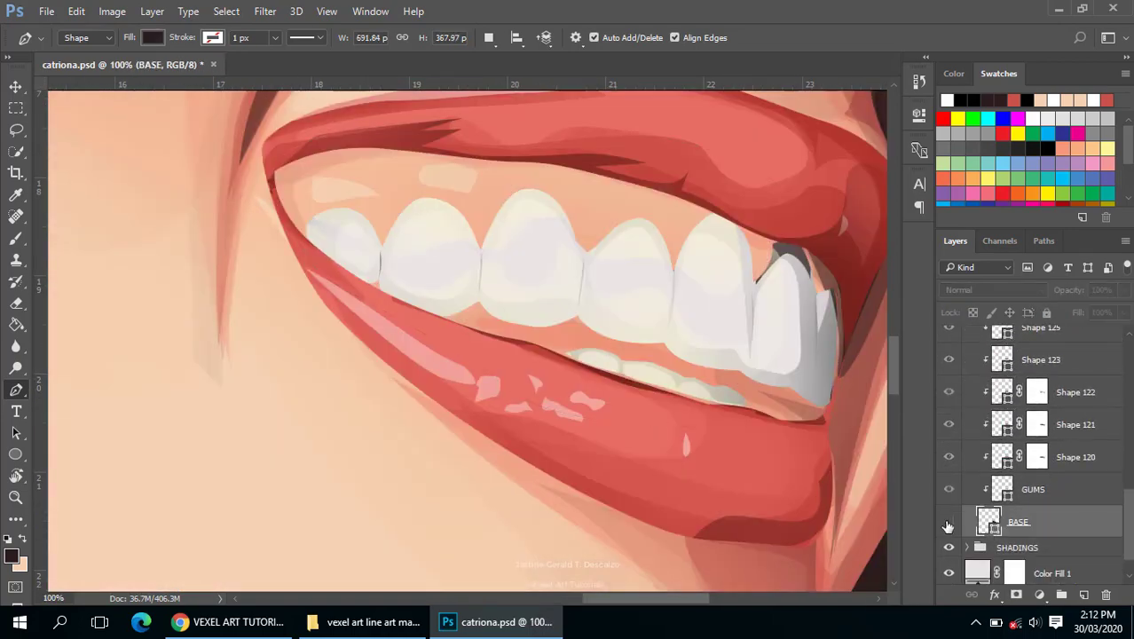
pyautogui.doubleClick(989, 522)
pyautogui.press('Escape')
pyautogui.scroll(-3, 722, 364)
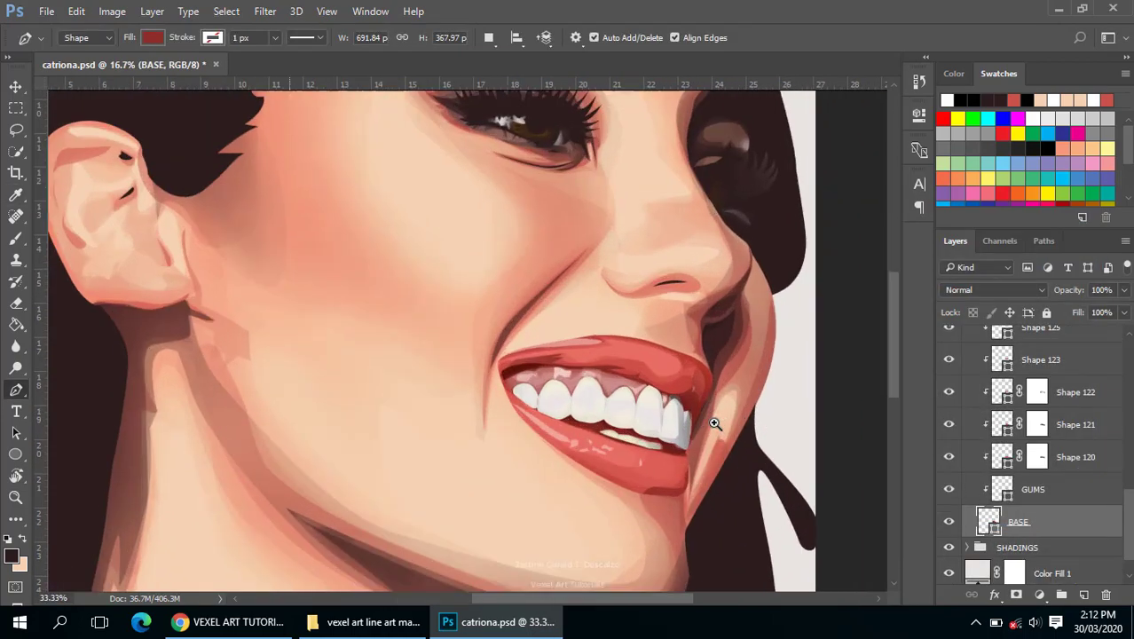
pyautogui.scroll(1, 722, 425)
pyautogui.doubleClick(989, 521)
pyautogui.press('Return')
# - Scroll around to review the dark red mouth base with the teeth and gums
pyautogui.scroll(-1, 697, 426)
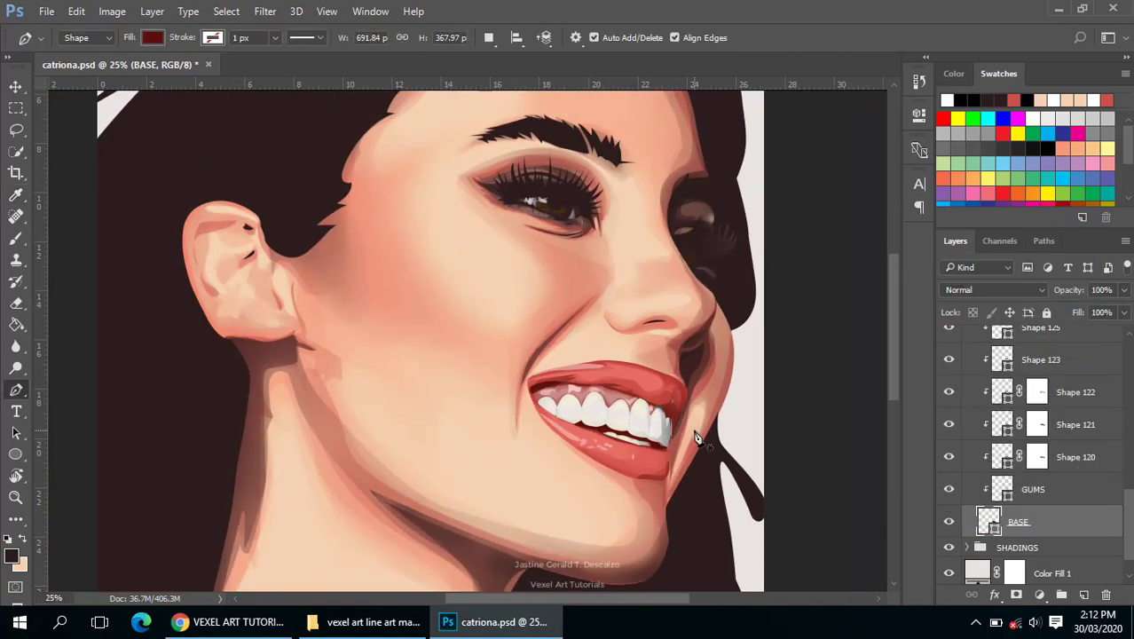
pyautogui.scroll(1, 695, 408)
pyautogui.scroll(-1, 695, 402)
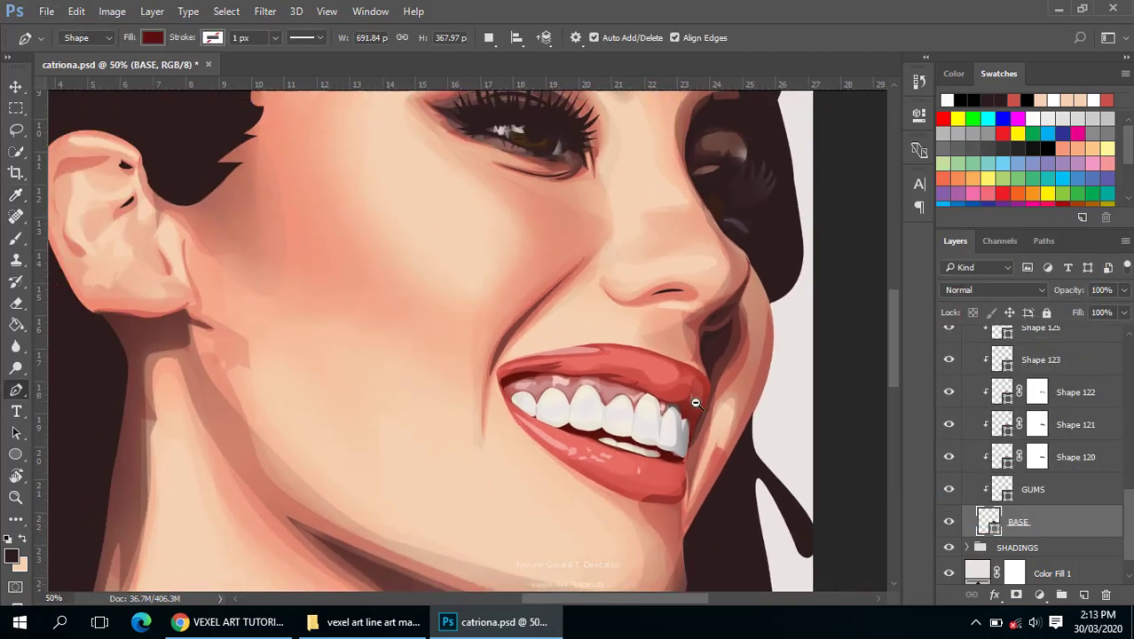
pyautogui.scroll(-1, 687, 417)
pyautogui.scroll(-1, 678, 427)
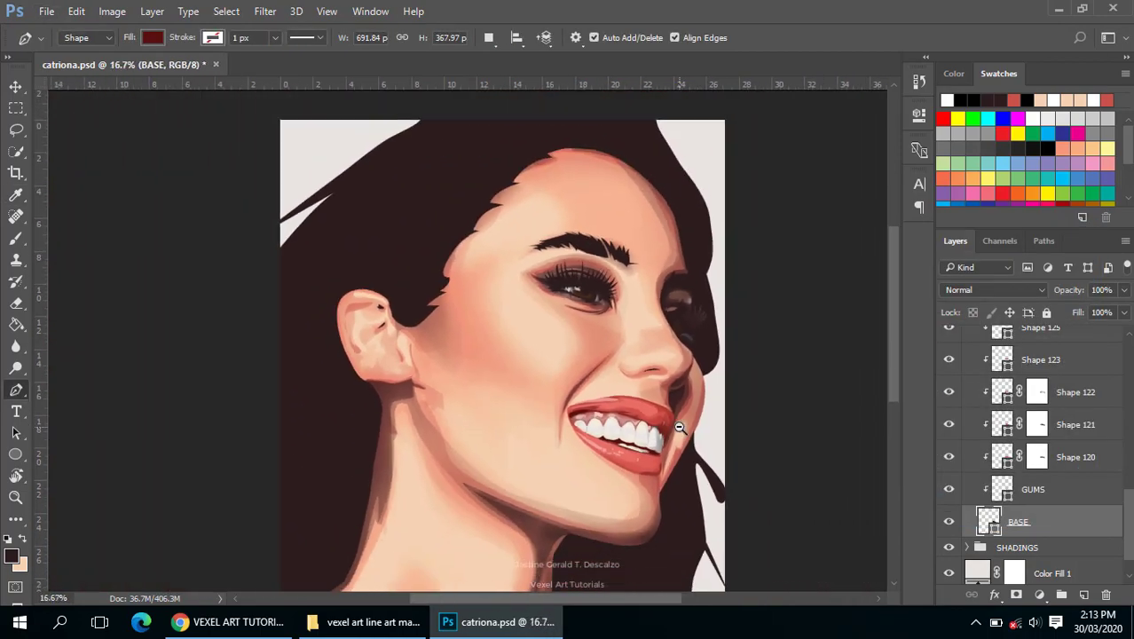
pyautogui.scroll(1, 679, 427)
pyautogui.scroll(1, 679, 427)
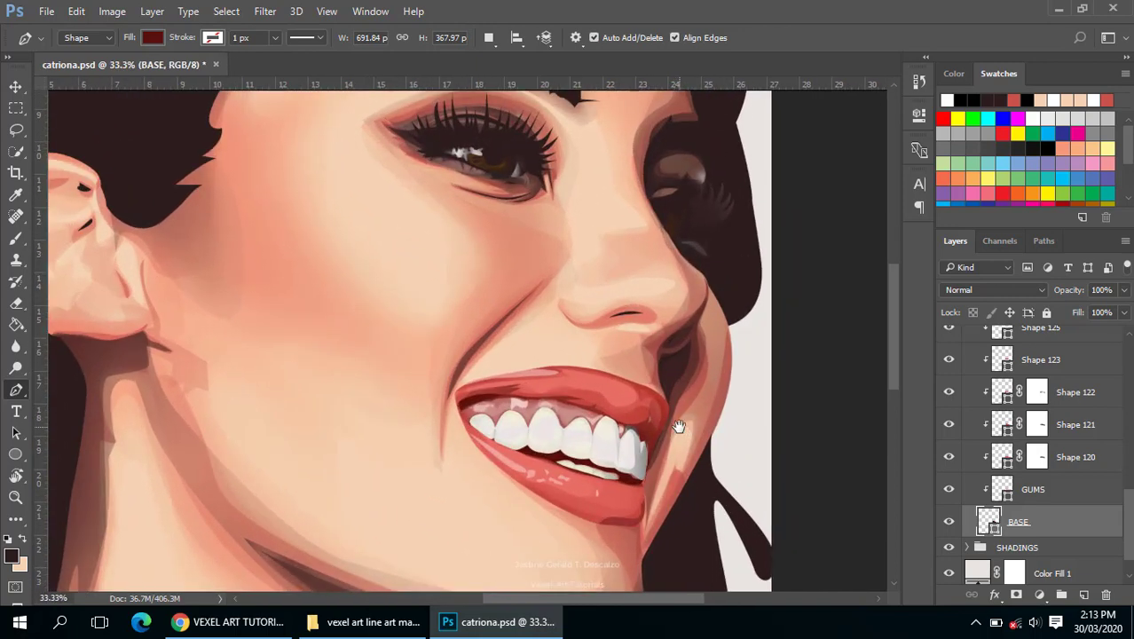
pyautogui.scroll(-1, 679, 428)
# - Restore the portrait document into a floating window via Alt+Space
pyautogui.scroll(1, 680, 428)
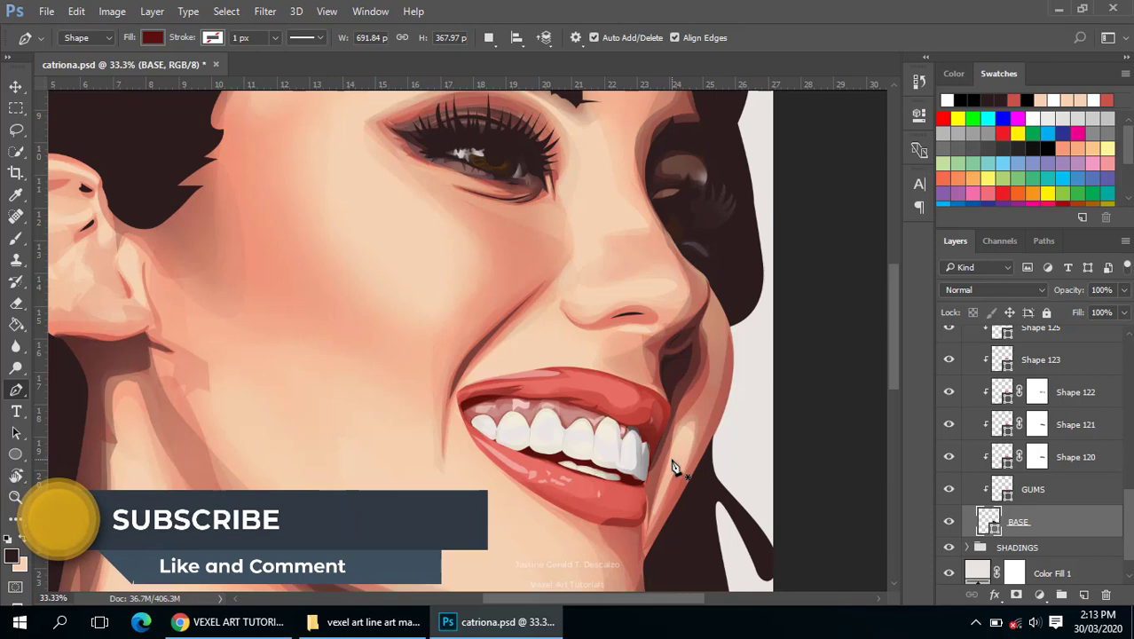
pyautogui.hotkey('alt', 'space')
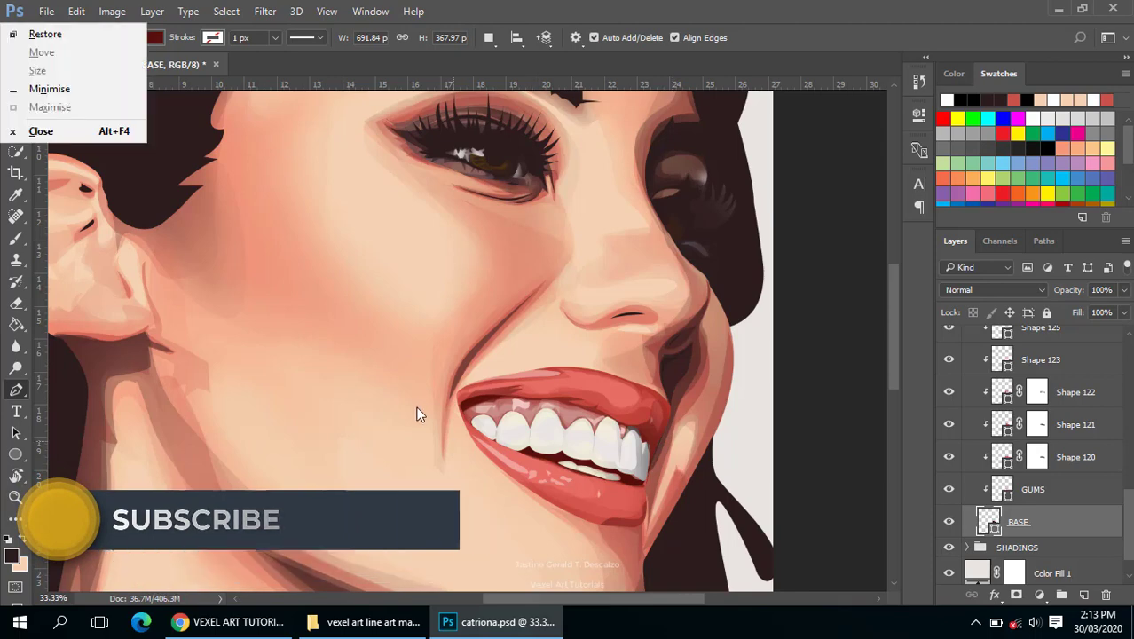
pyautogui.press('Return')
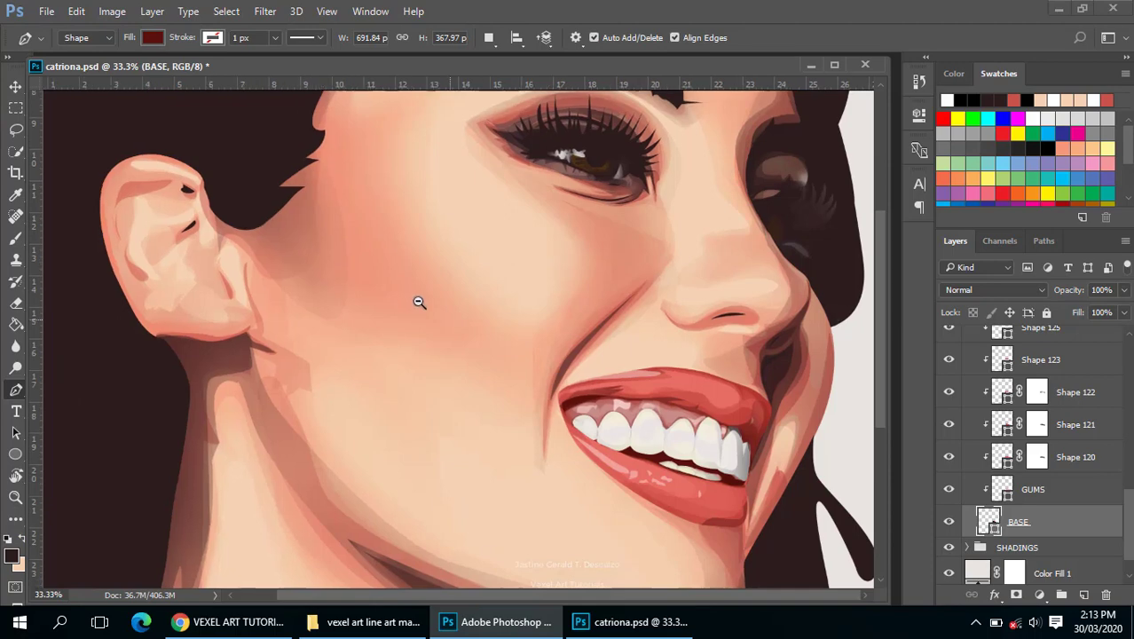
# - Zoom out with the Zoom tool to review the whole portrait
pyautogui.keyDown('alt'); pyautogui.click(419, 301); pyautogui.keyUp('alt')
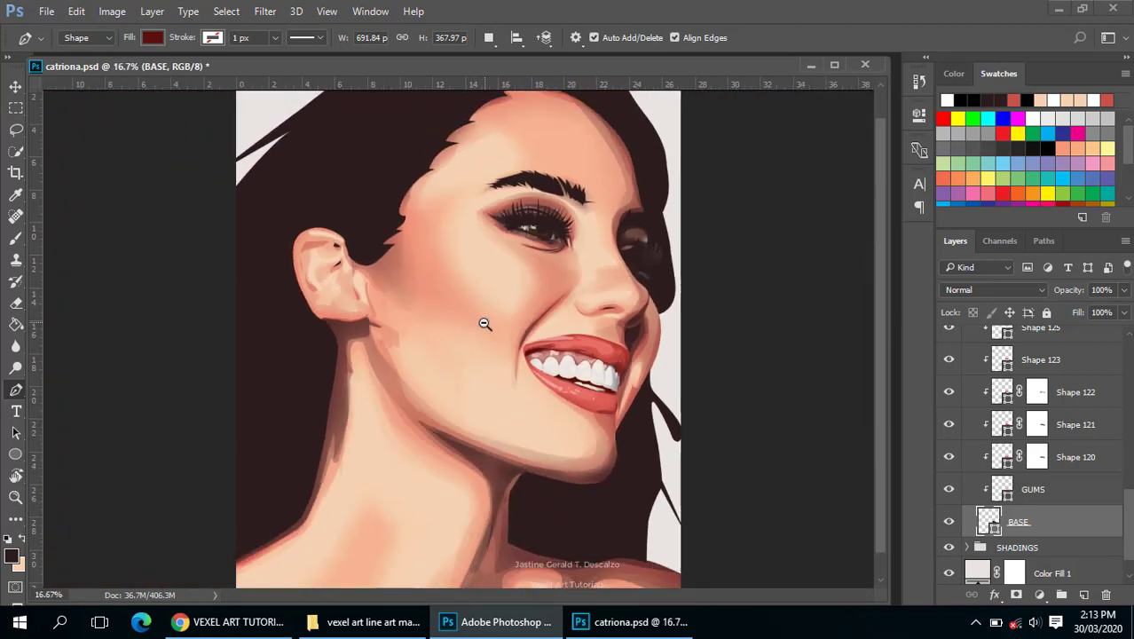
pyautogui.keyDown('alt'); pyautogui.click(483, 323); pyautogui.keyUp('alt')
pyautogui.click(483, 324)
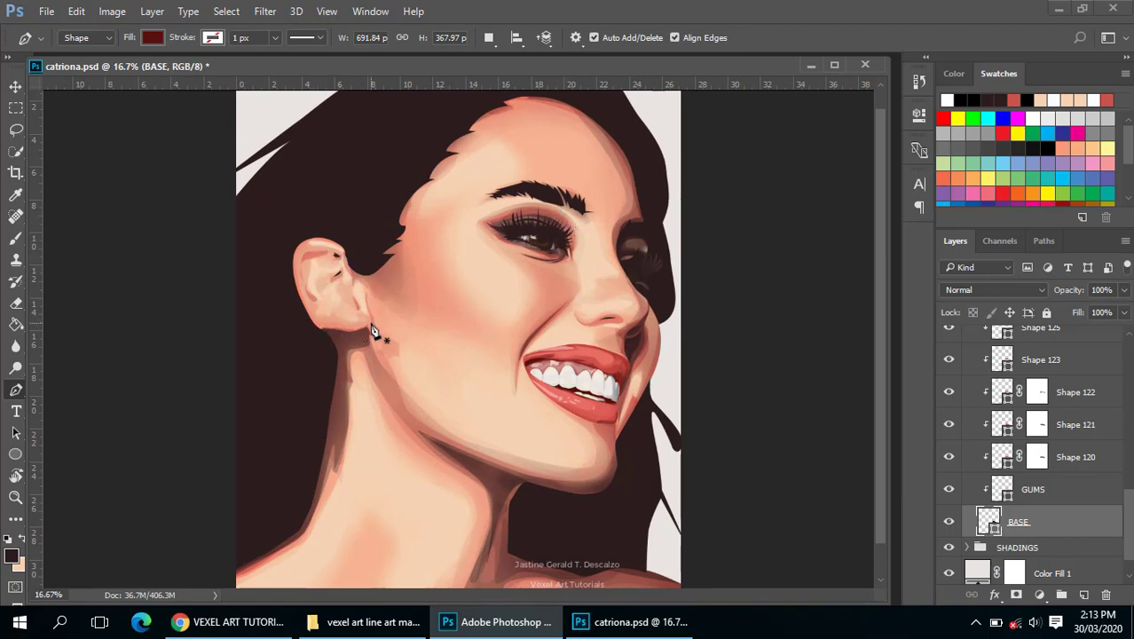
pyautogui.scroll(3, 1055, 432)
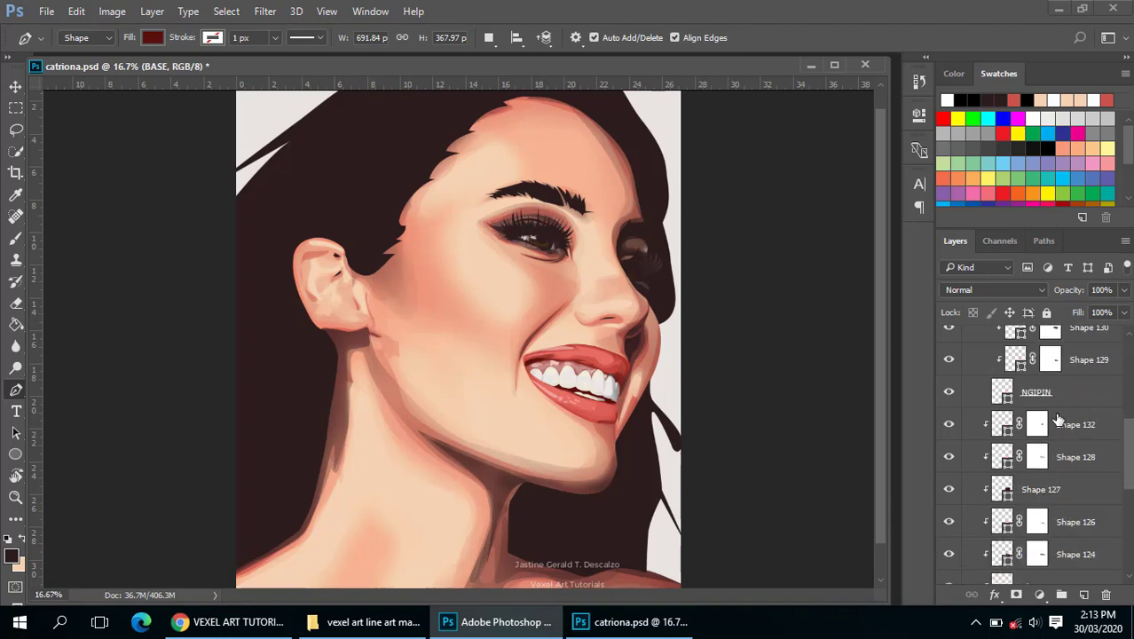
pyautogui.scroll(3, 1056, 432)
pyautogui.scroll(3, 1056, 432)
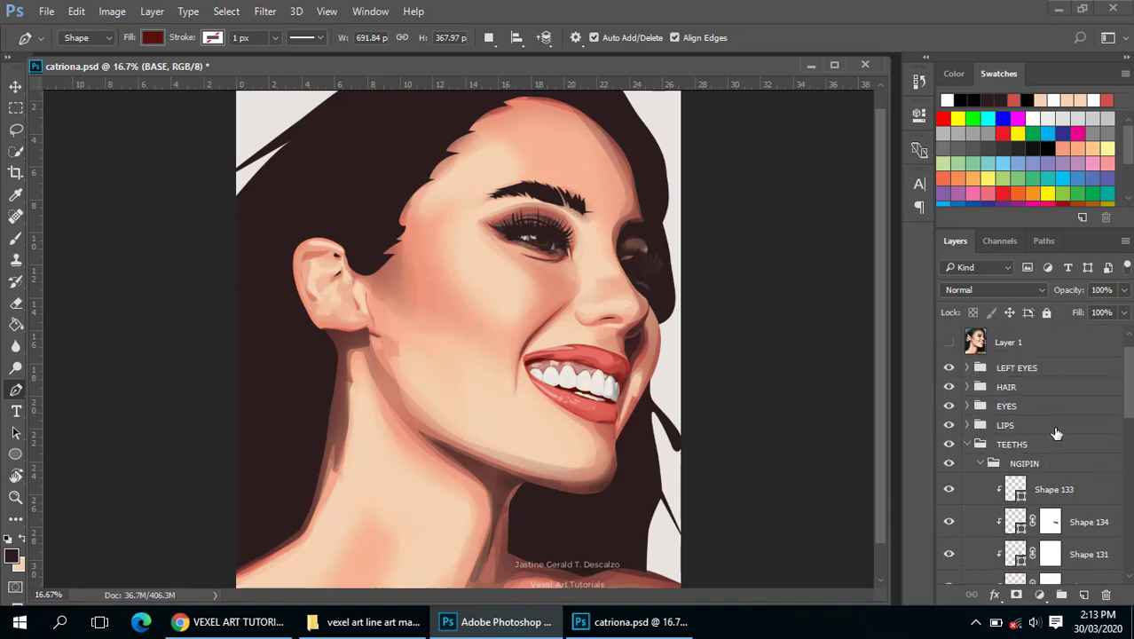